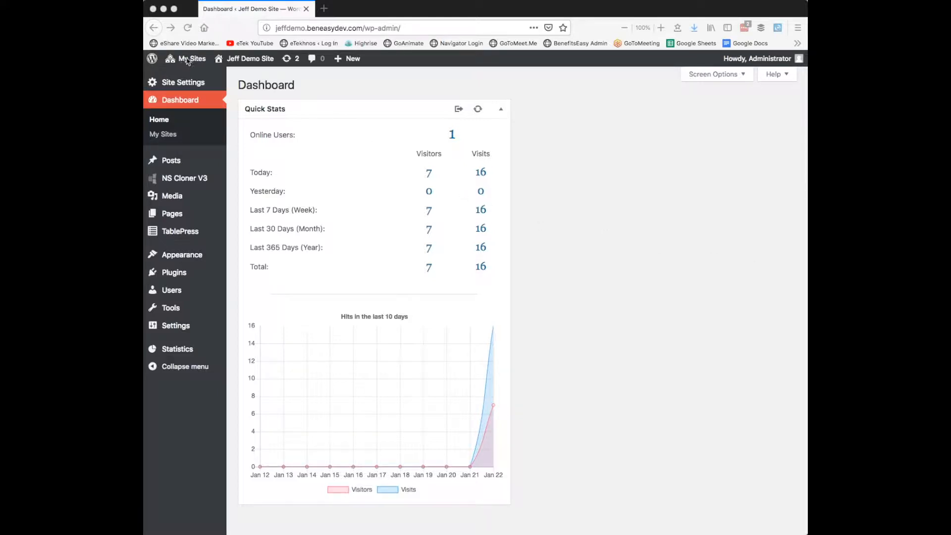
# Open the public Jeff Demo Site in a new browser tab and switch to it.
pyautogui.click(398, 89)
pyautogui.moveTo(196, 65)
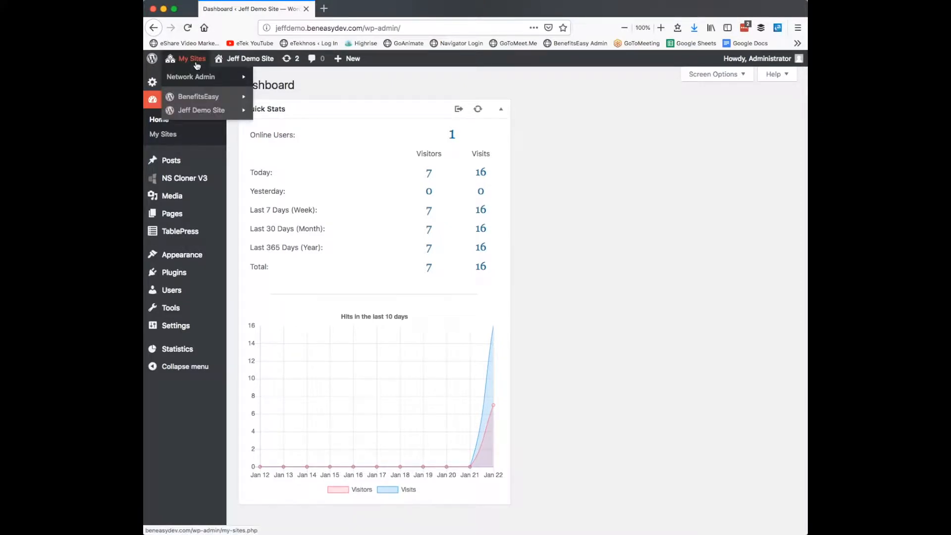
pyautogui.moveTo(195, 98)
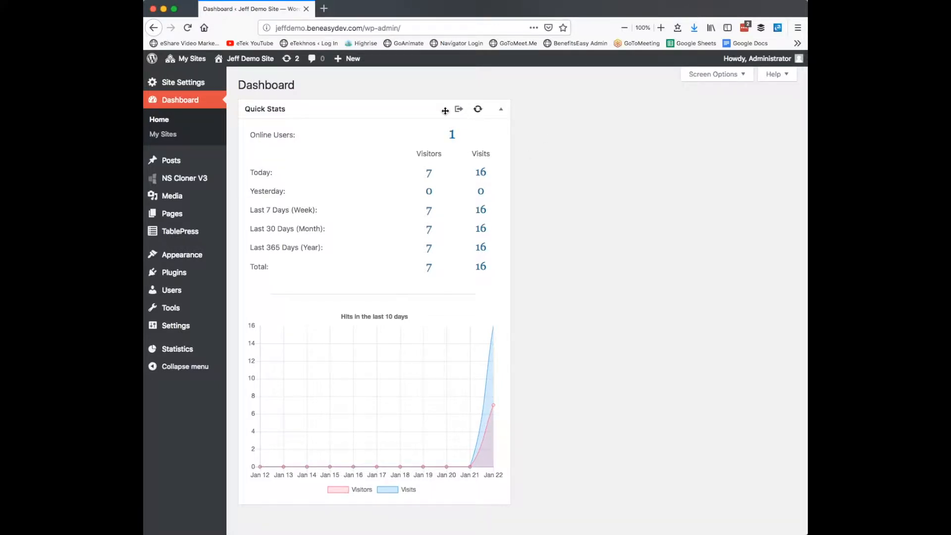
pyautogui.moveTo(238, 60)
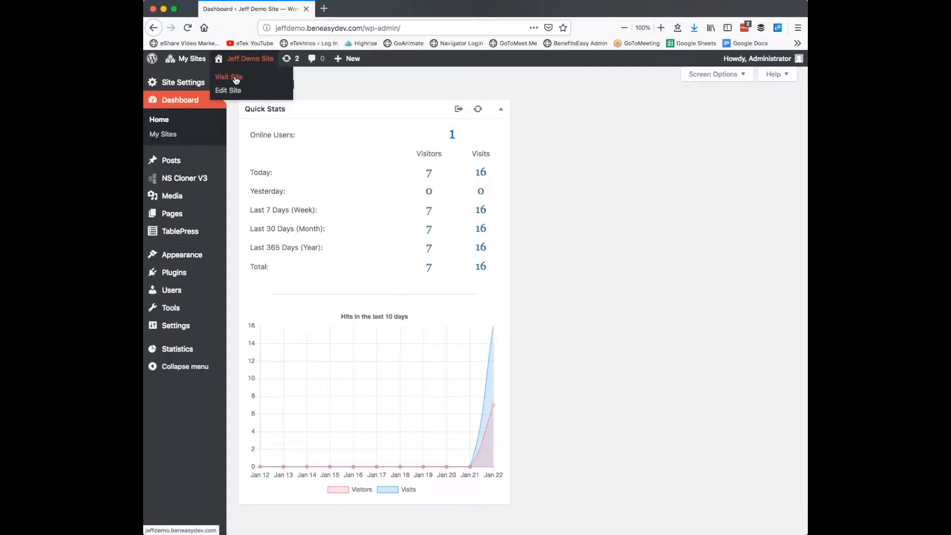
pyautogui.rightClick(236, 80)
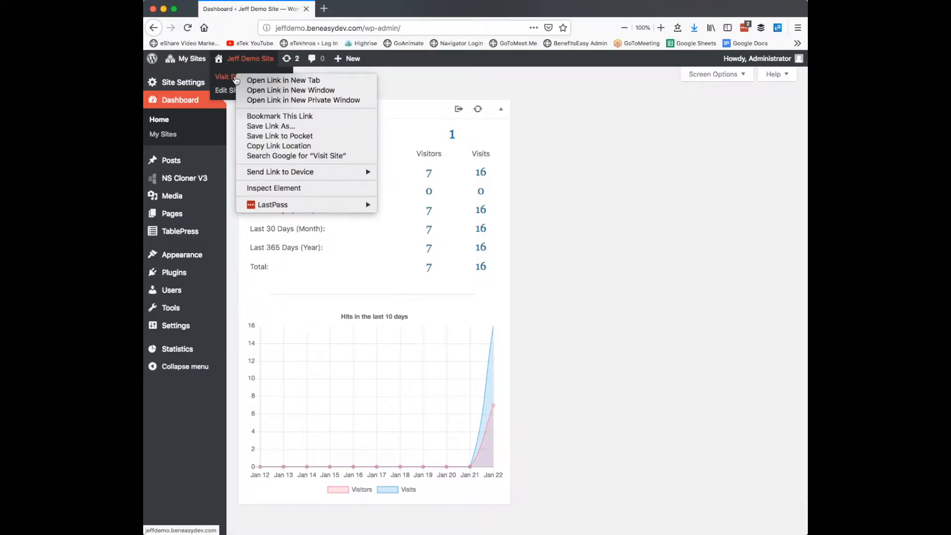
pyautogui.click(260, 83)
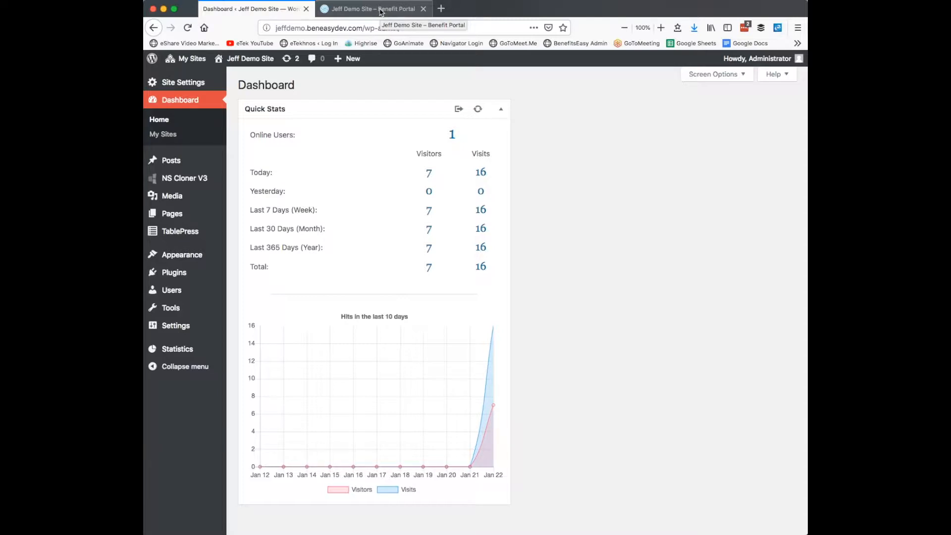
pyautogui.click(381, 9)
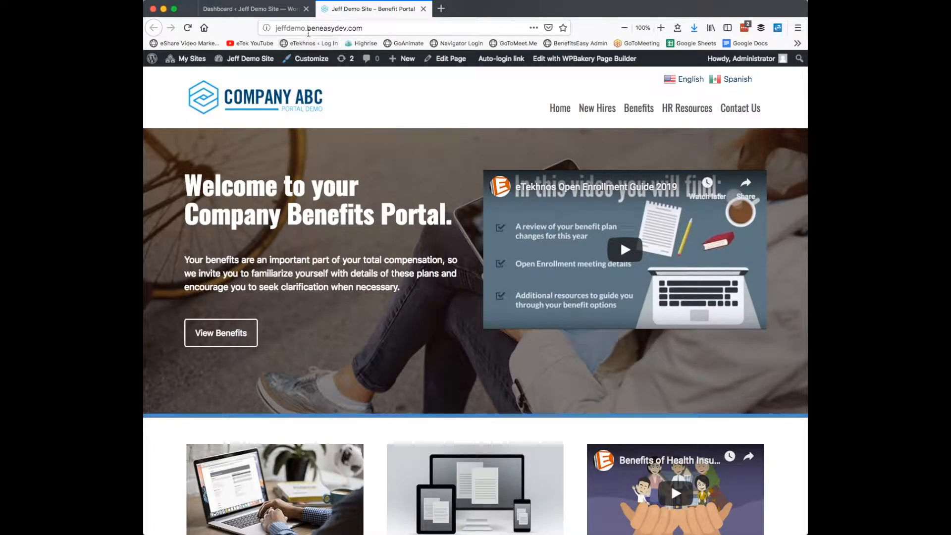
# Examine the portal's home page, from the header and welcome banner down to the help desk section and footer.
pyautogui.rightClick(310, 29)
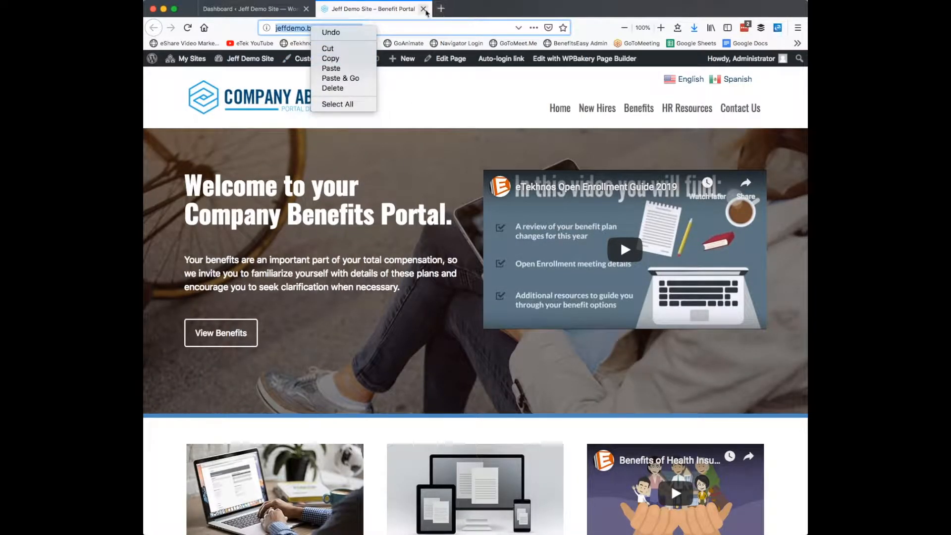
pyautogui.click(264, 13)
pyautogui.click(262, 13)
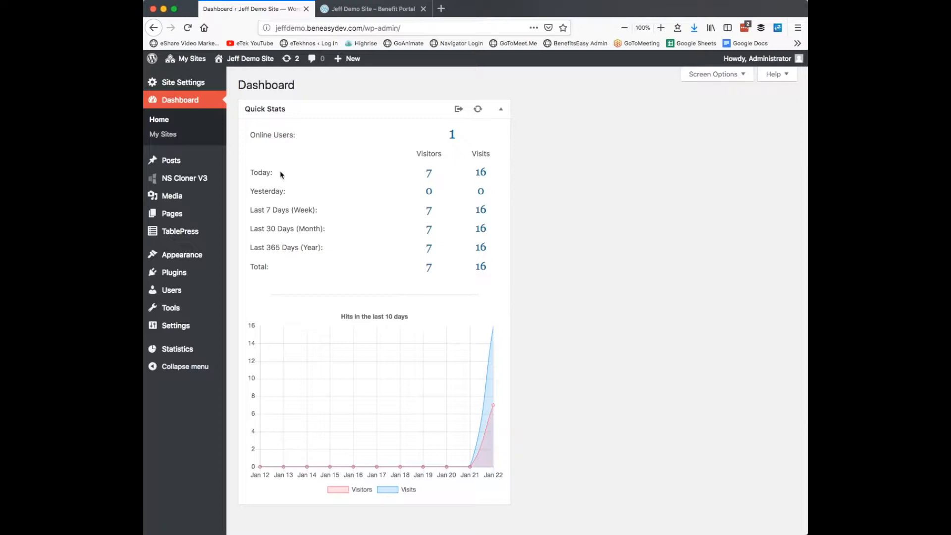
pyautogui.click(371, 8)
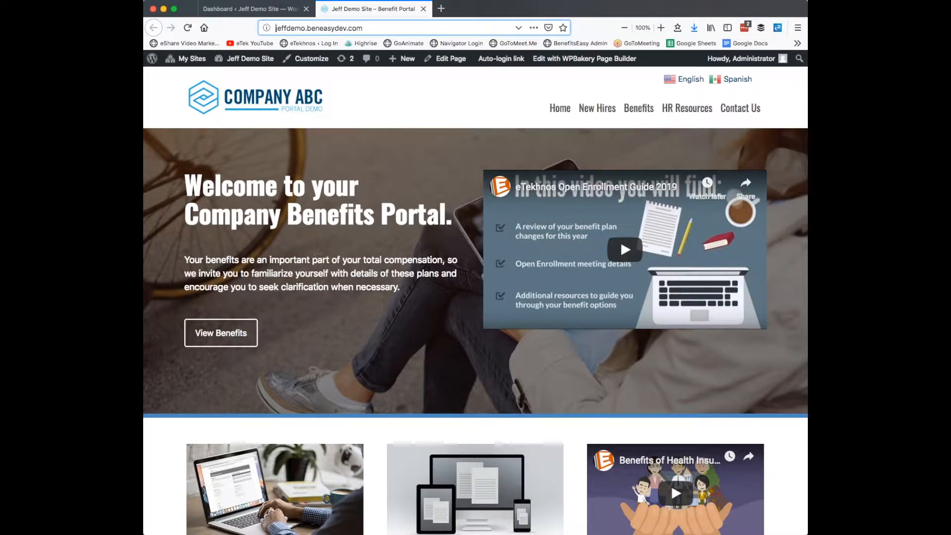
pyautogui.scroll(-5, 565, 101)
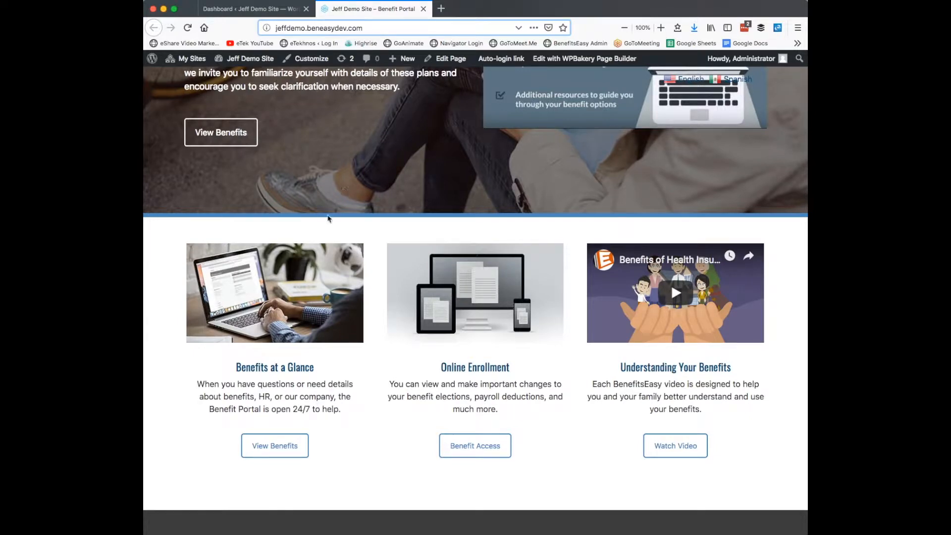
pyautogui.scroll(-4, 372, 309)
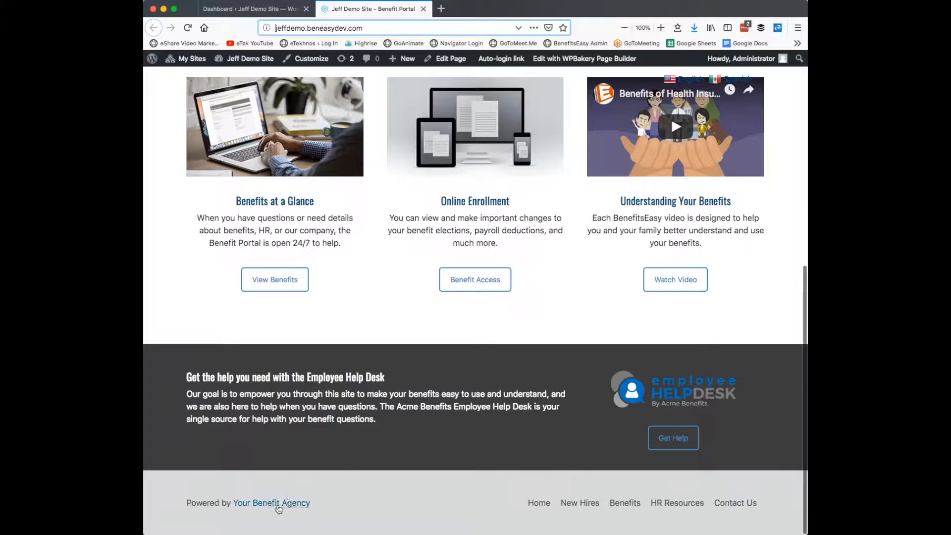
pyautogui.scroll(6, 307, 436)
pyautogui.scroll(3, 308, 423)
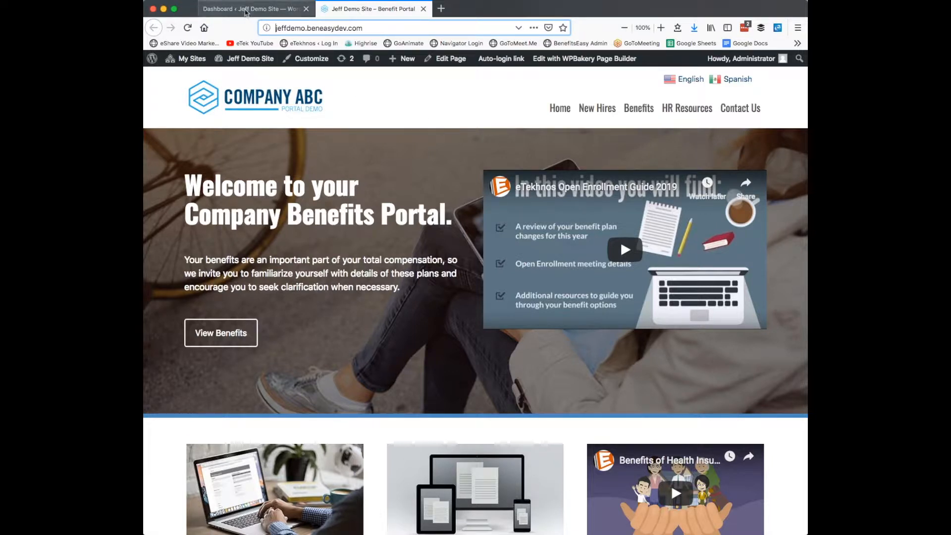
# Open the Site Settings page in the site's admin and browse the media library for a site logo image.
pyautogui.click(245, 9)
pyautogui.moveTo(187, 84)
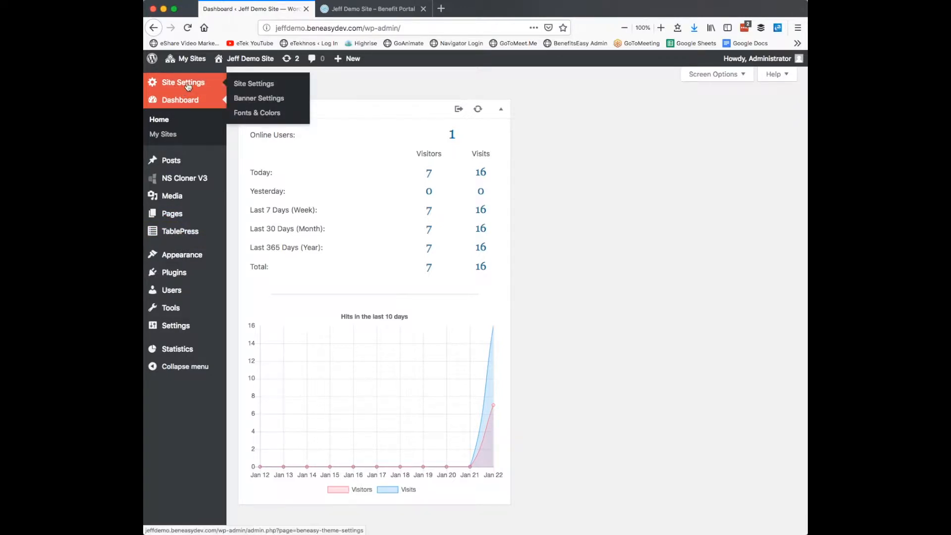
pyautogui.click(251, 85)
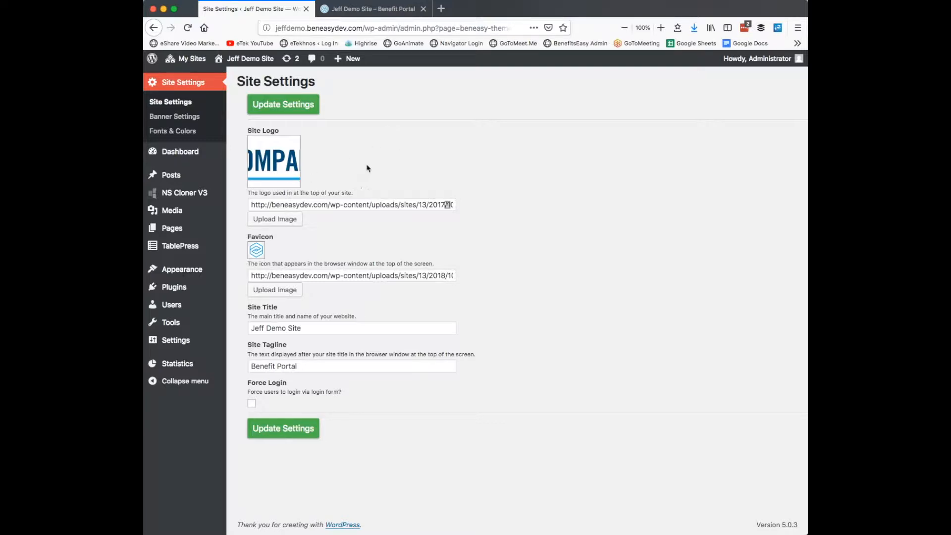
pyautogui.click(283, 221)
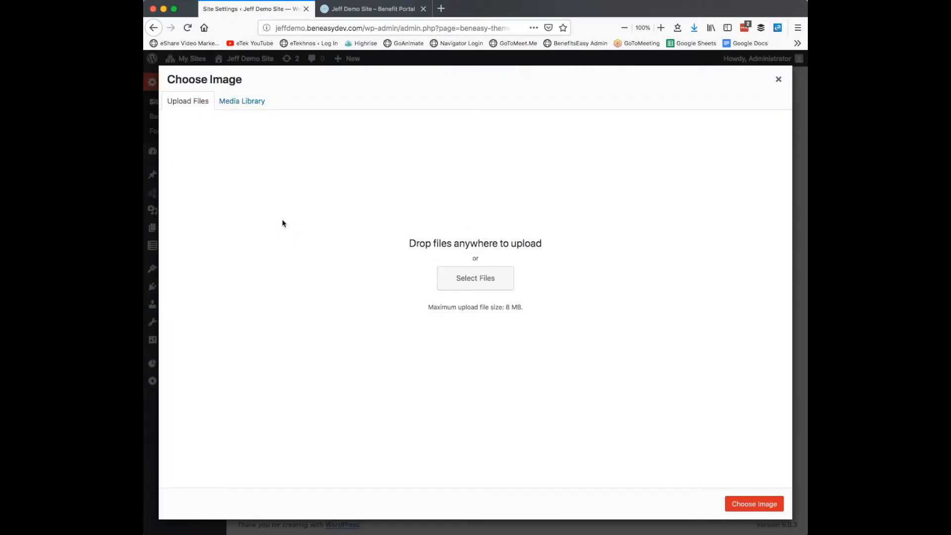
pyautogui.click(245, 107)
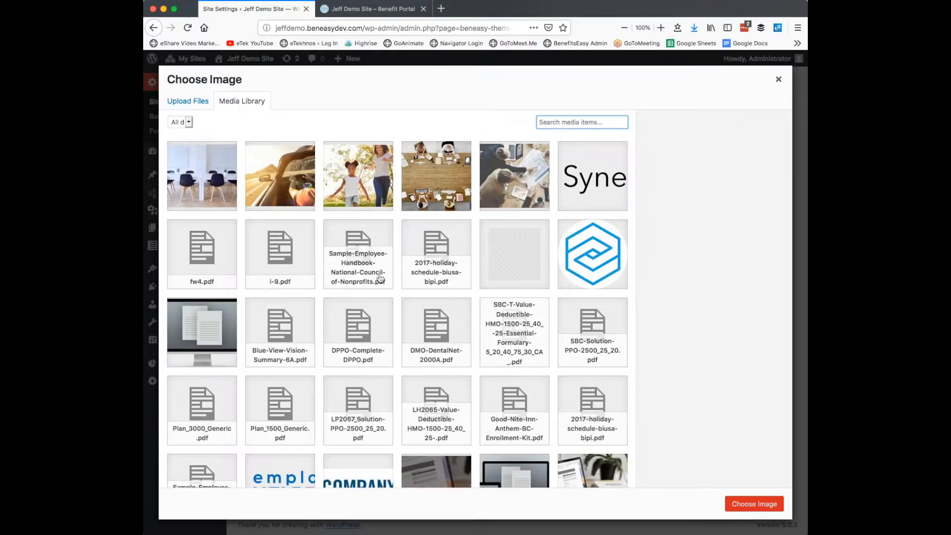
pyautogui.scroll(-3, 379, 301)
pyautogui.scroll(-3, 379, 300)
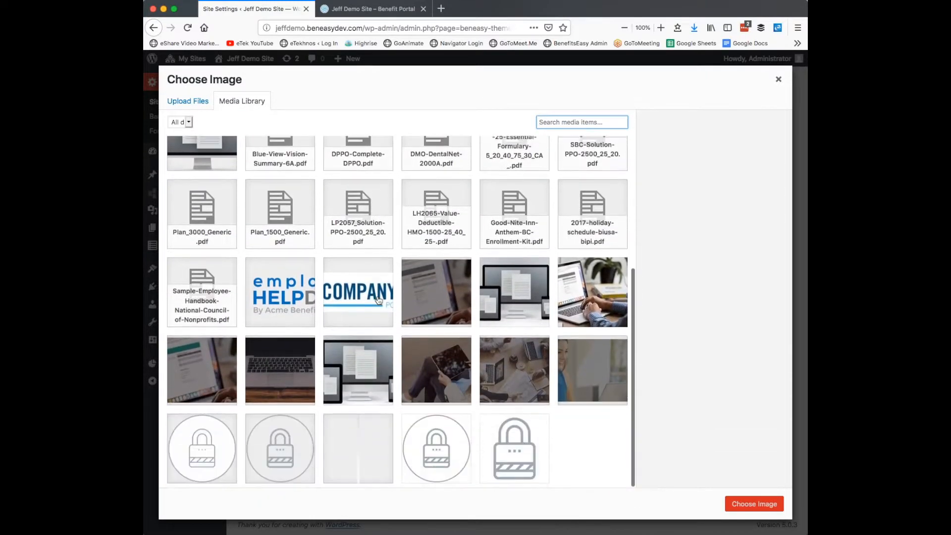
pyautogui.scroll(5, 379, 300)
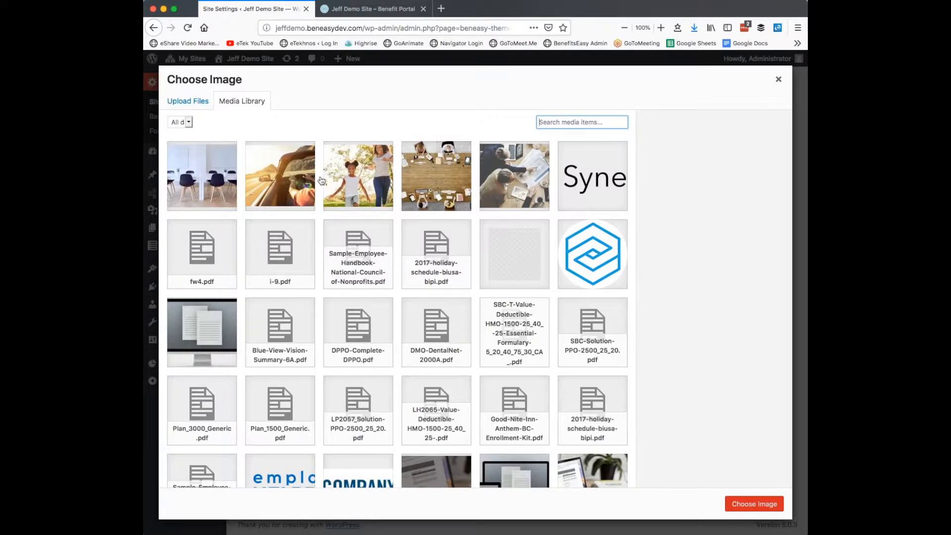
# Start a file upload for the site logo and browse to etekhnos, BenefitsEasy, Training Resources, Training Sample Files.
pyautogui.click(193, 105)
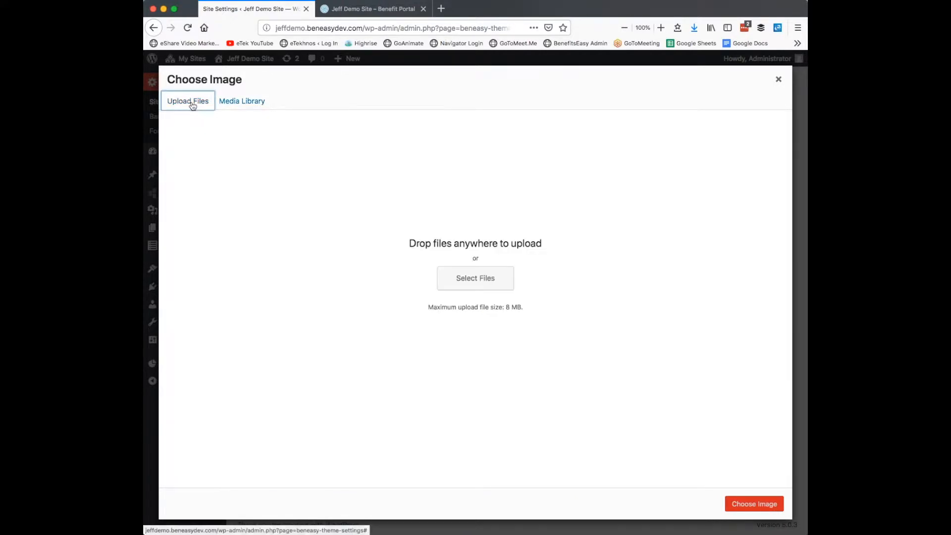
pyautogui.click(477, 280)
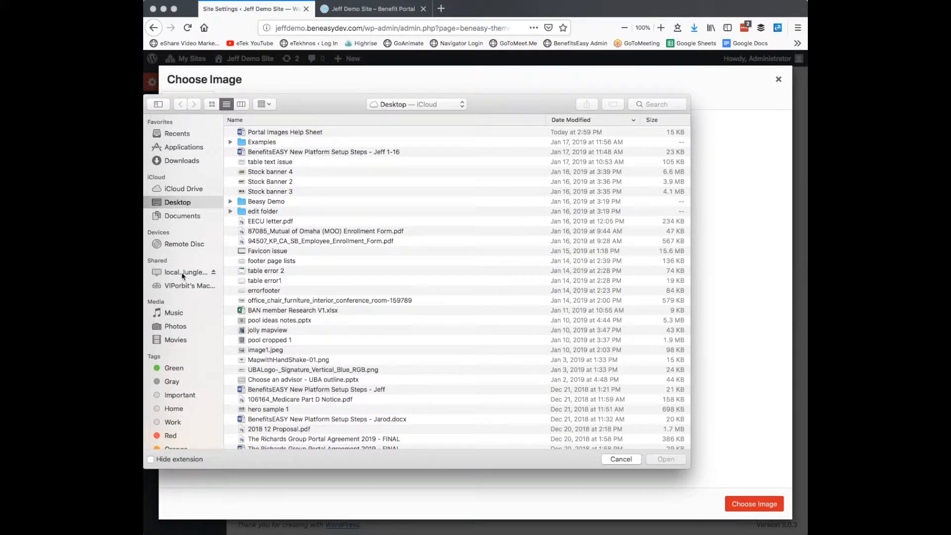
pyautogui.click(185, 274)
pyautogui.doubleClick(260, 155)
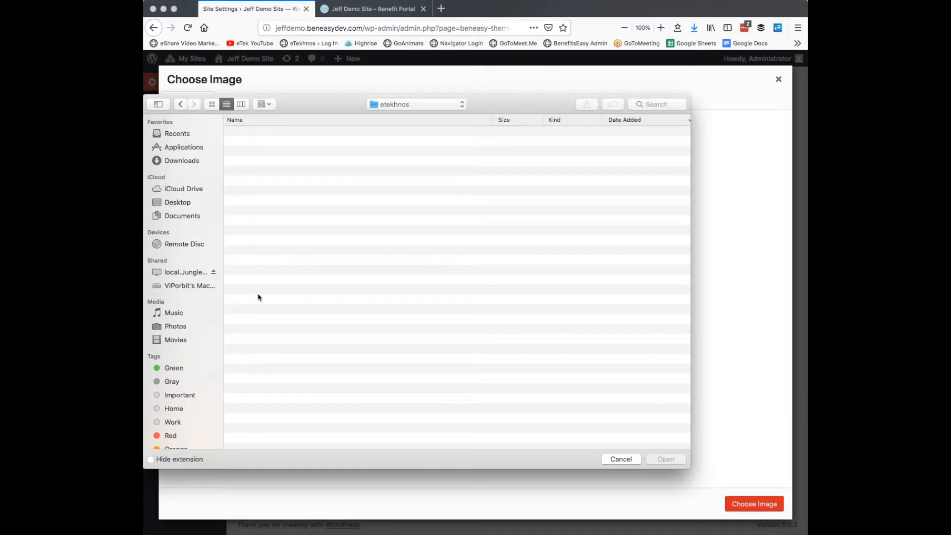
pyautogui.scroll(-3, 258, 296)
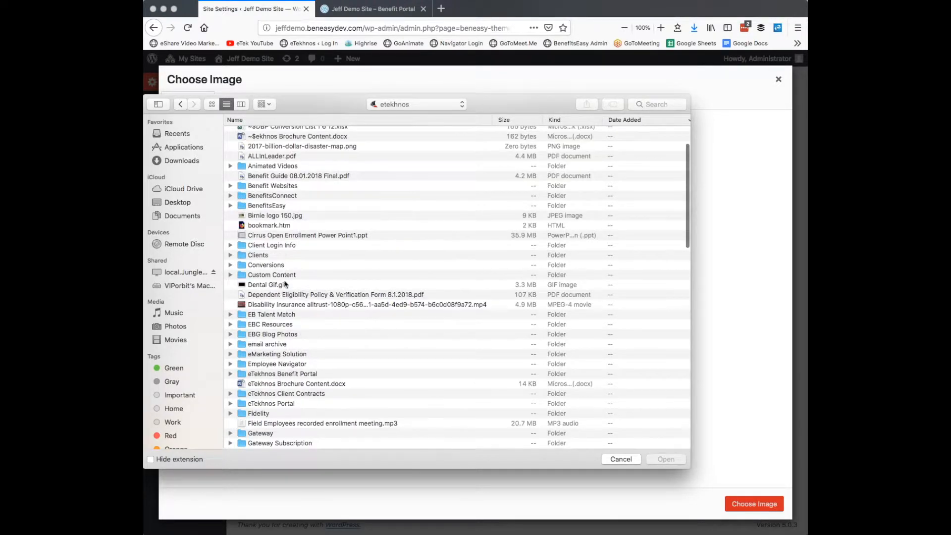
pyautogui.doubleClick(268, 206)
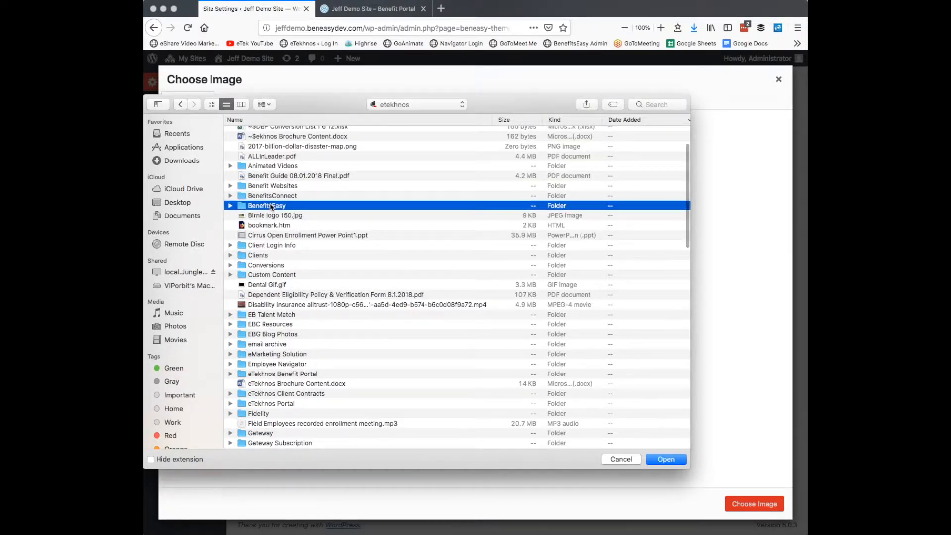
pyautogui.doubleClick(273, 293)
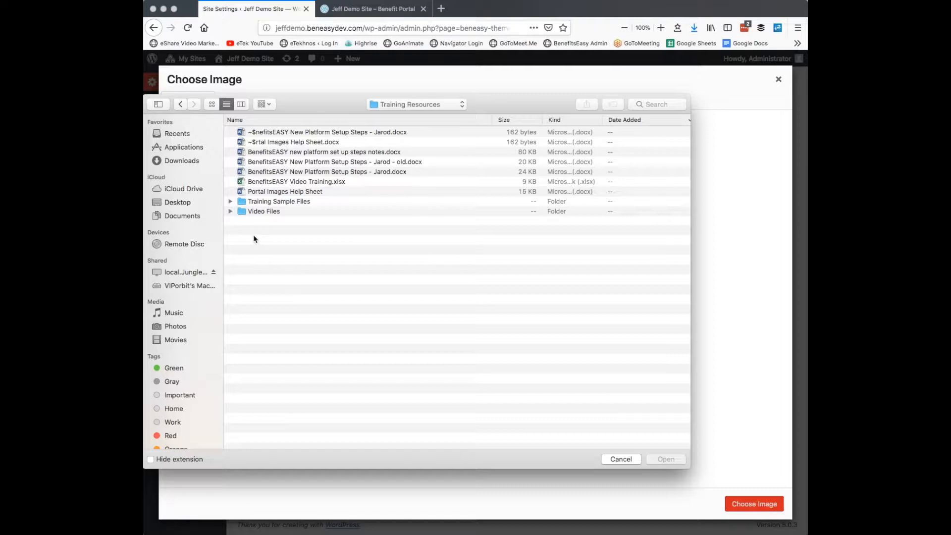
pyautogui.doubleClick(268, 203)
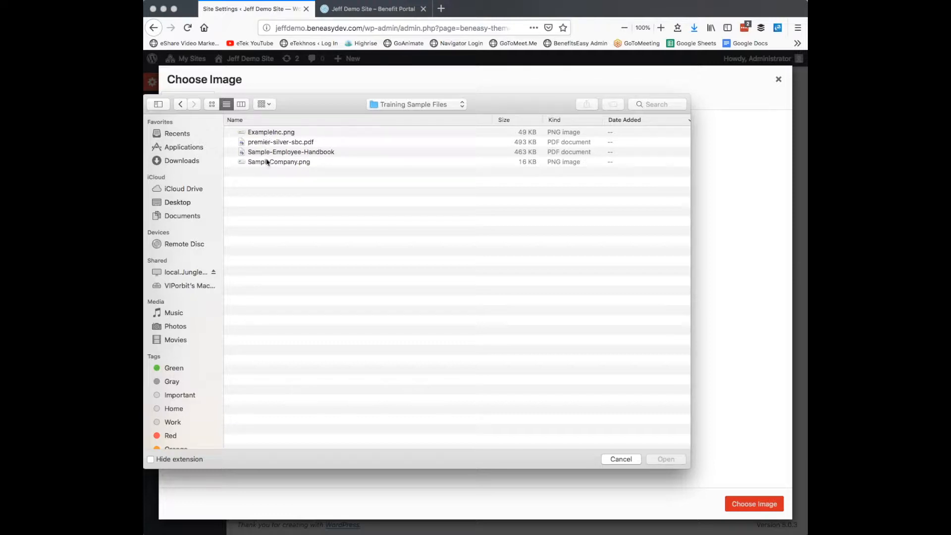
# Upload SampleCompany.png, choose it as the site logo and save the site settings.
pyautogui.click(268, 163)
pyautogui.click(666, 458)
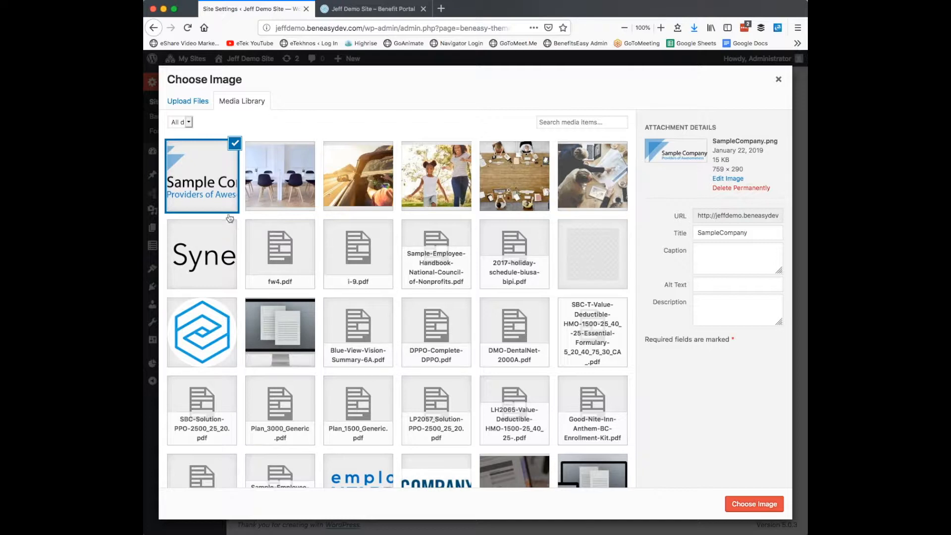
pyautogui.click(748, 508)
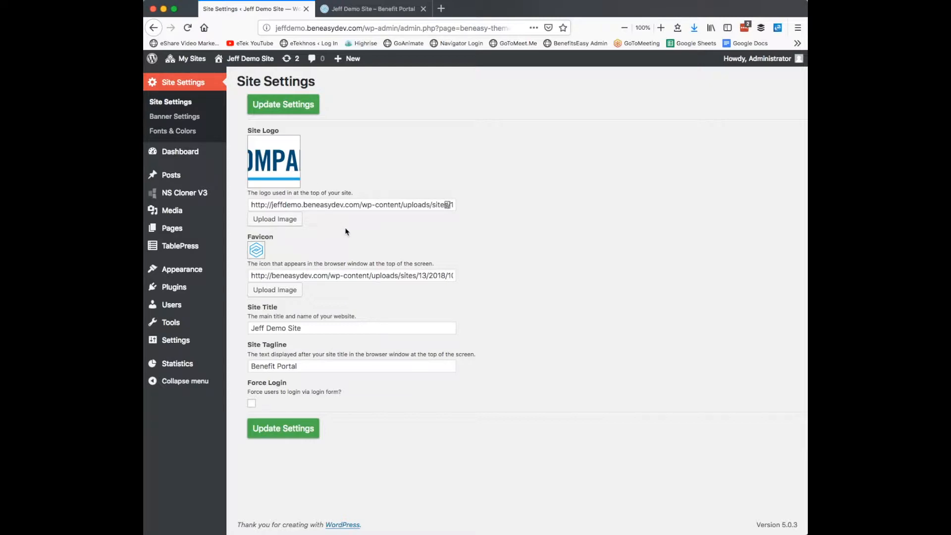
pyautogui.click(279, 430)
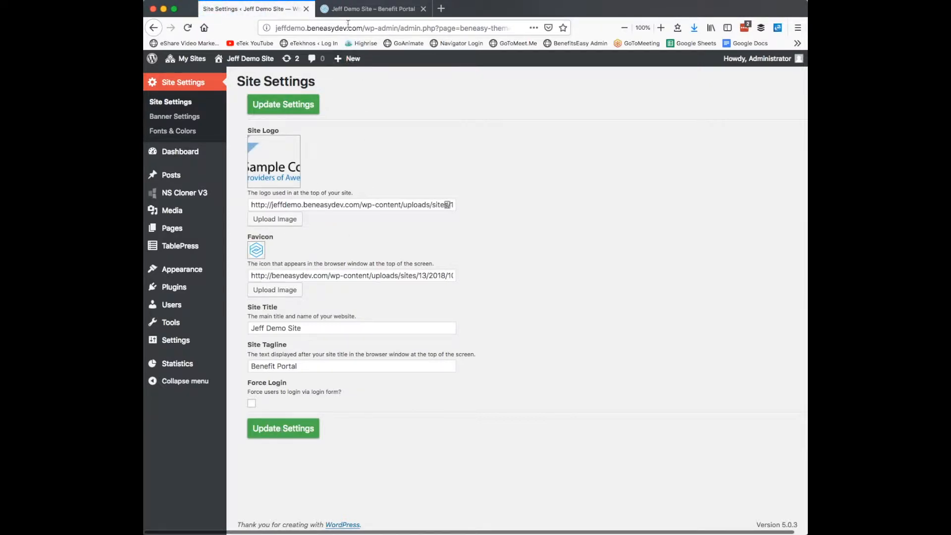
# Reload the public site to check its header logo, and return to the Site Settings page.
pyautogui.click(349, 13)
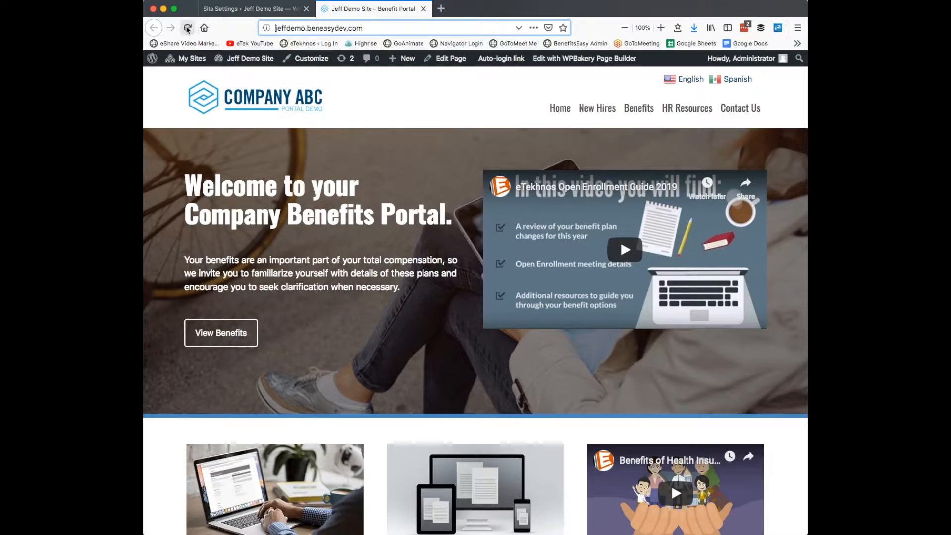
pyautogui.click(187, 28)
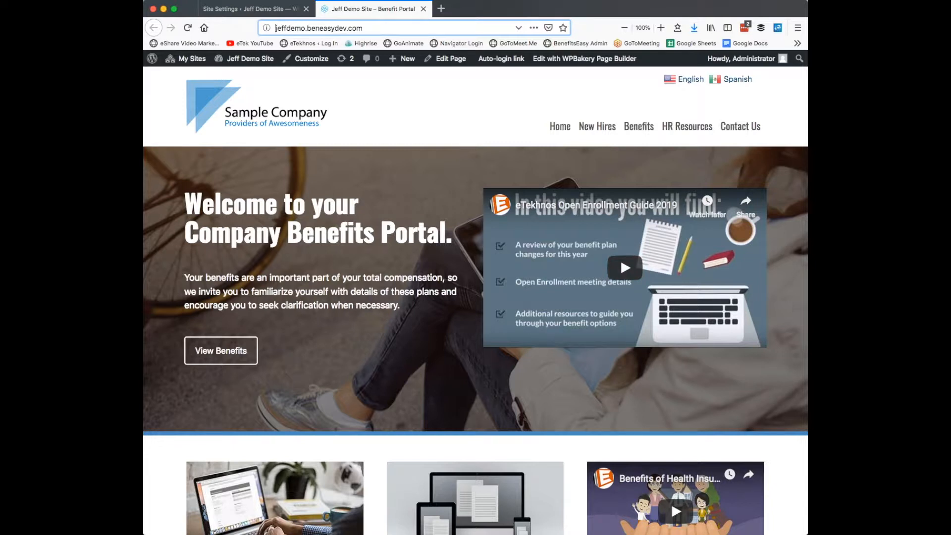
pyautogui.click(233, 11)
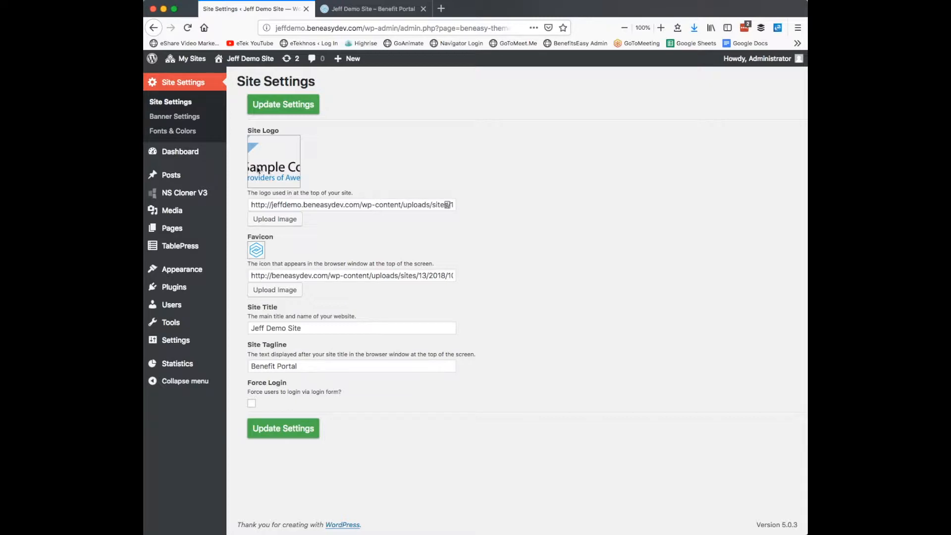
# Open the attachment details of the SampleCompany logo in the Media Library.
pyautogui.moveTo(181, 273)
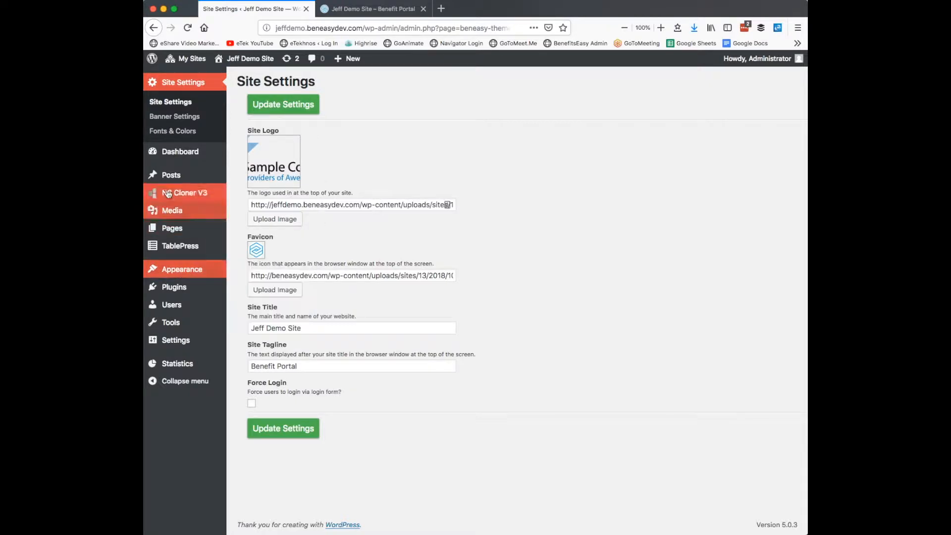
pyautogui.moveTo(178, 214)
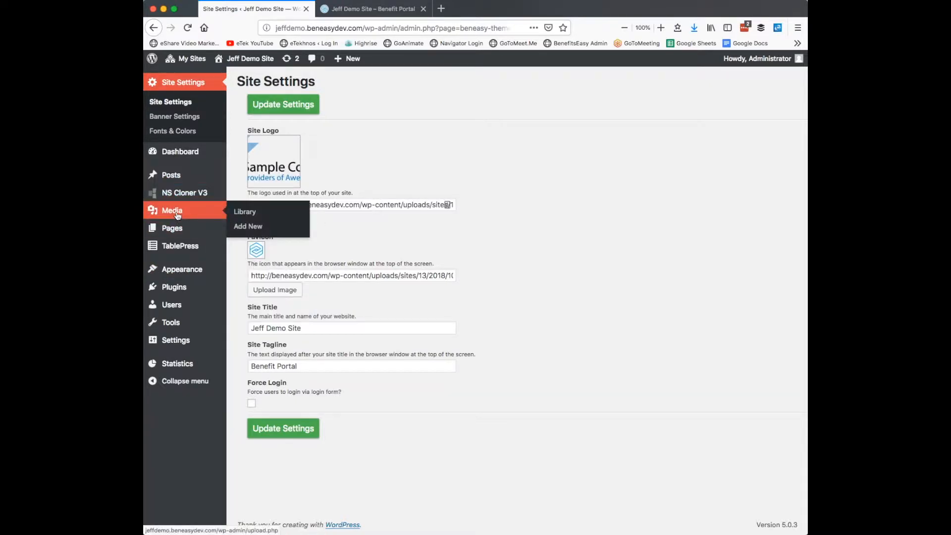
pyautogui.click(245, 213)
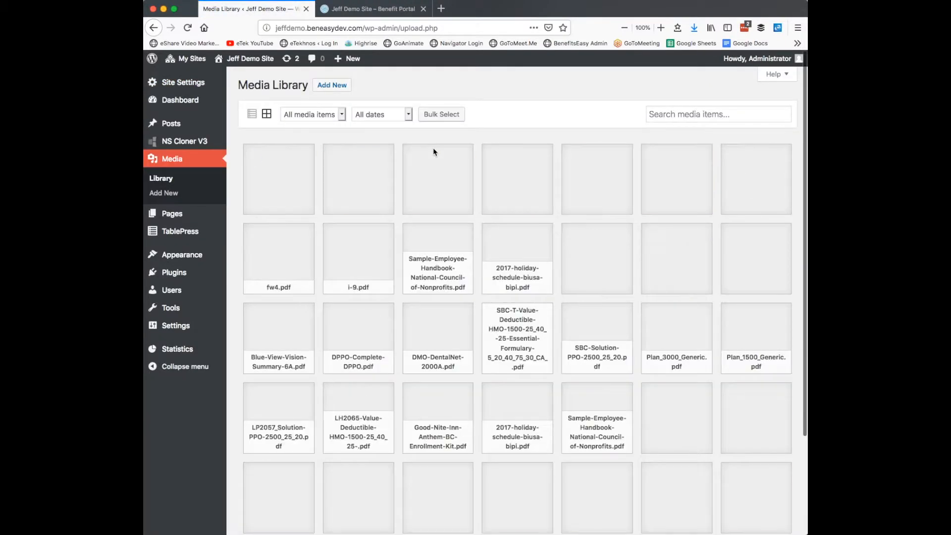
pyautogui.click(275, 179)
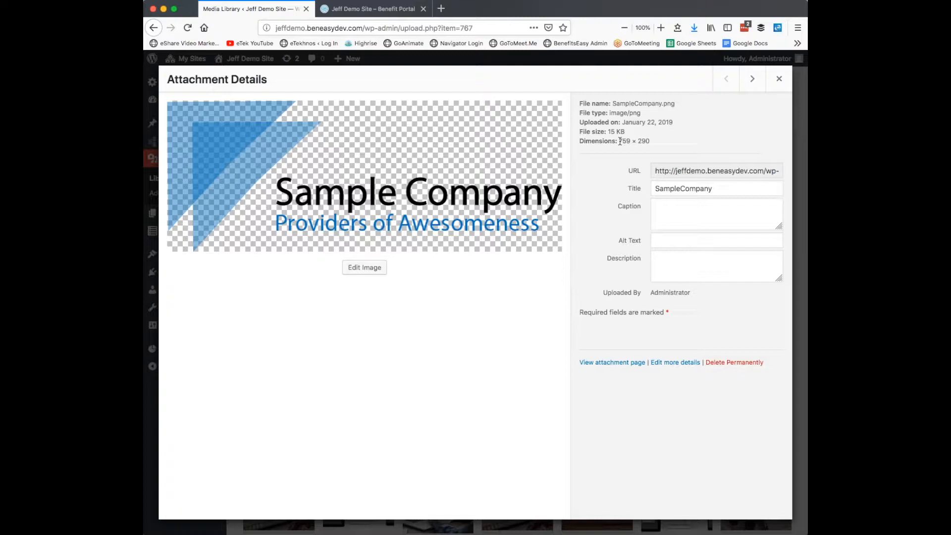
# Scale the SampleCompany logo image to 500 × 191 pixels and close its attachment details.
pyautogui.click(365, 267)
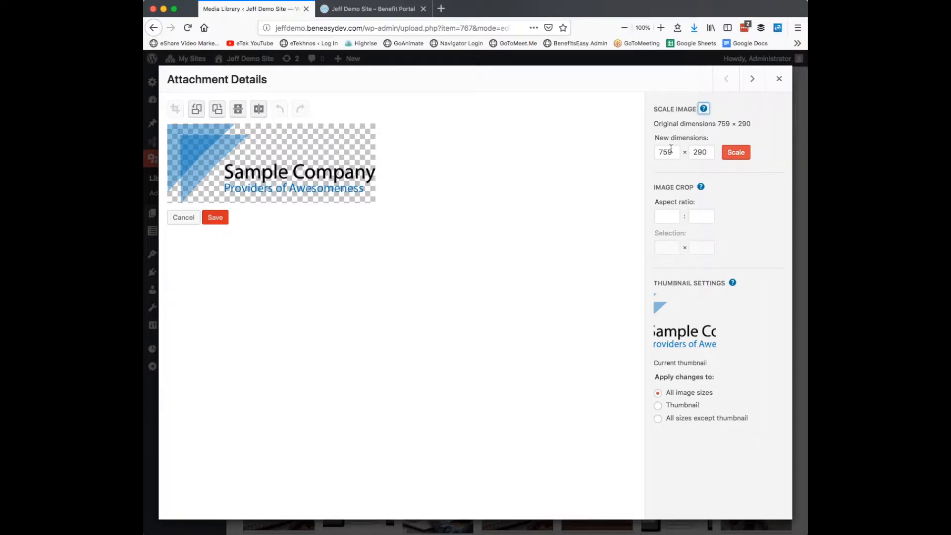
pyautogui.moveTo(673, 148); pyautogui.dragTo(655, 152)
pyautogui.write('500')
pyautogui.click(737, 152)
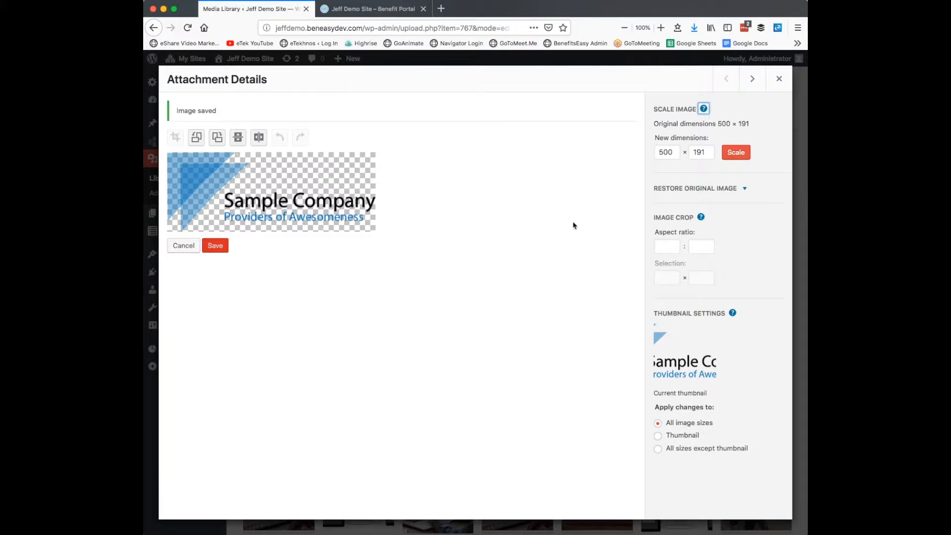
pyautogui.click(779, 79)
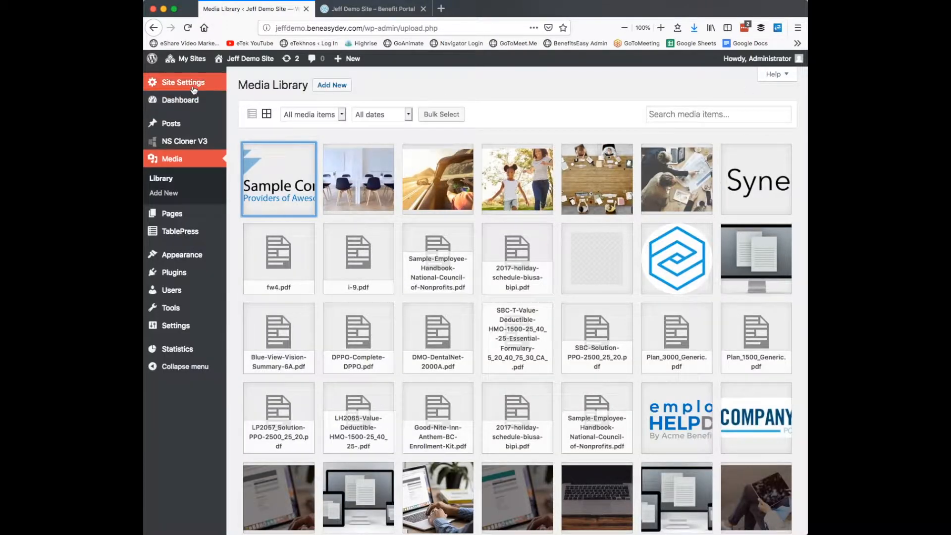
# Return to the Site Settings page and review the Site Tagline field.
pyautogui.moveTo(184, 88)
pyautogui.click(254, 85)
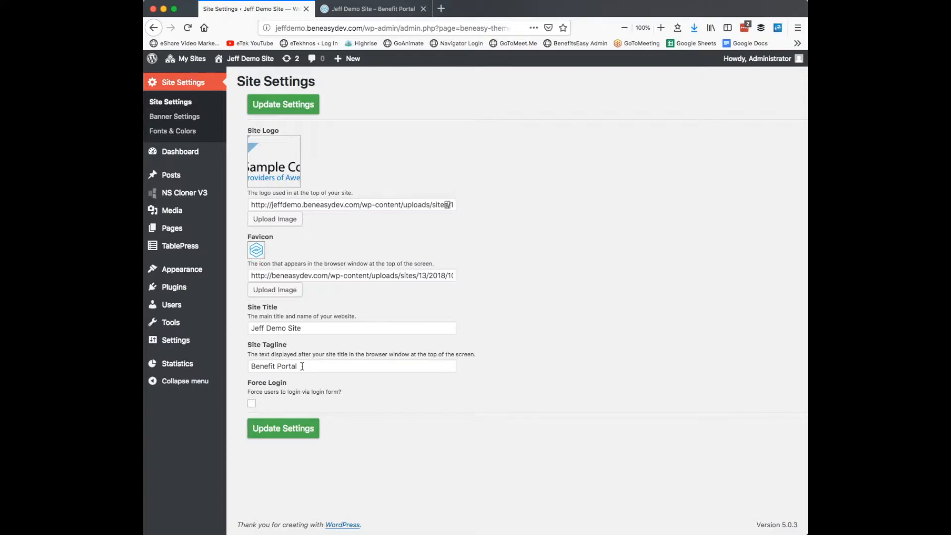
pyautogui.moveTo(302, 367); pyautogui.dragTo(253, 368)
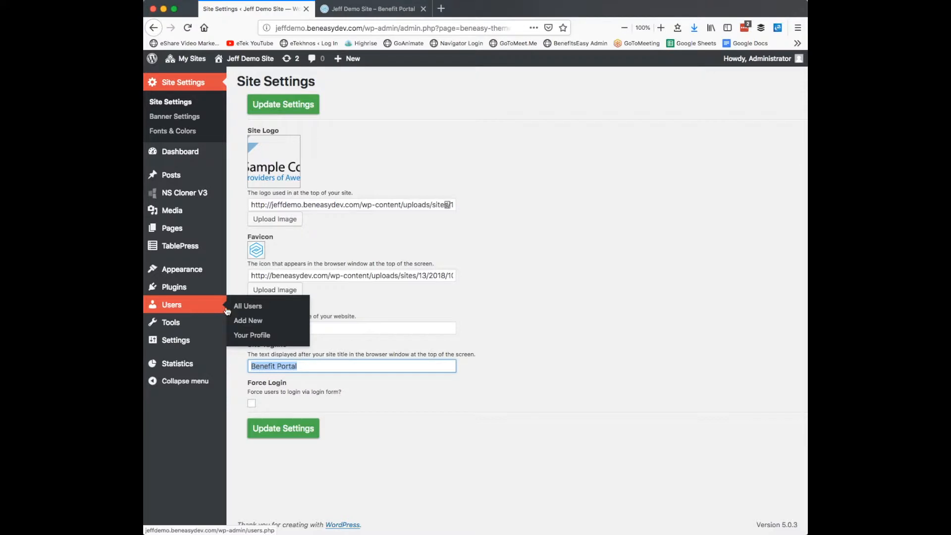
pyautogui.click(402, 405)
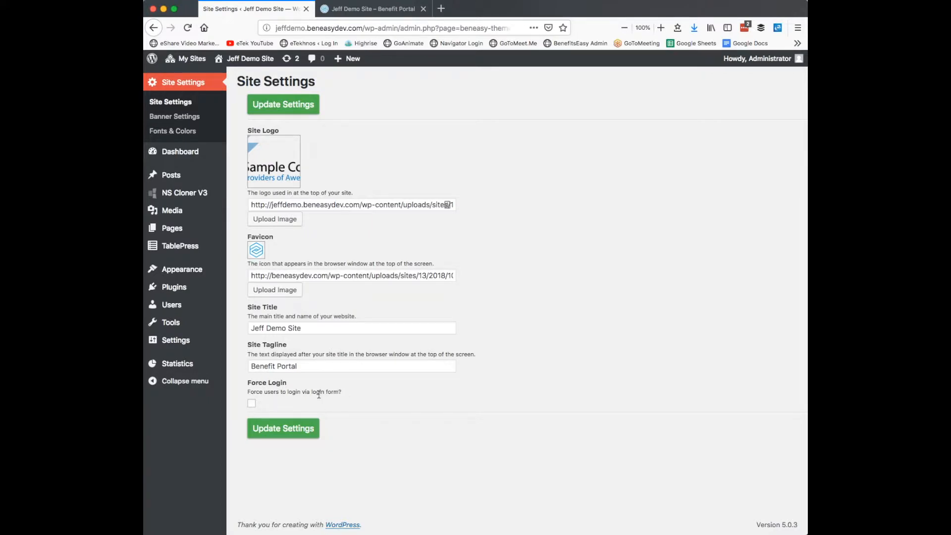
# Open the Banner Settings page and review its title, text, button, video, text color and background image options.
pyautogui.click(183, 119)
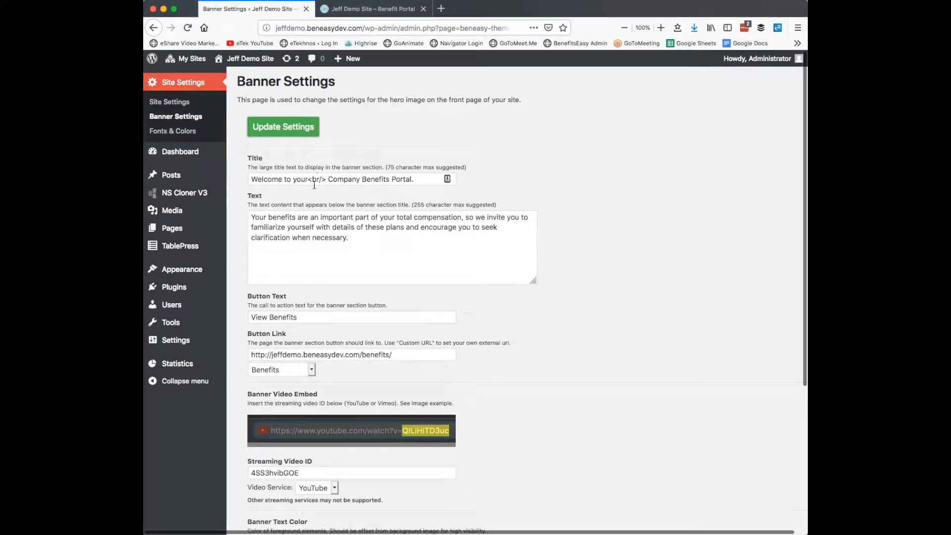
pyautogui.scroll(-3, 365, 243)
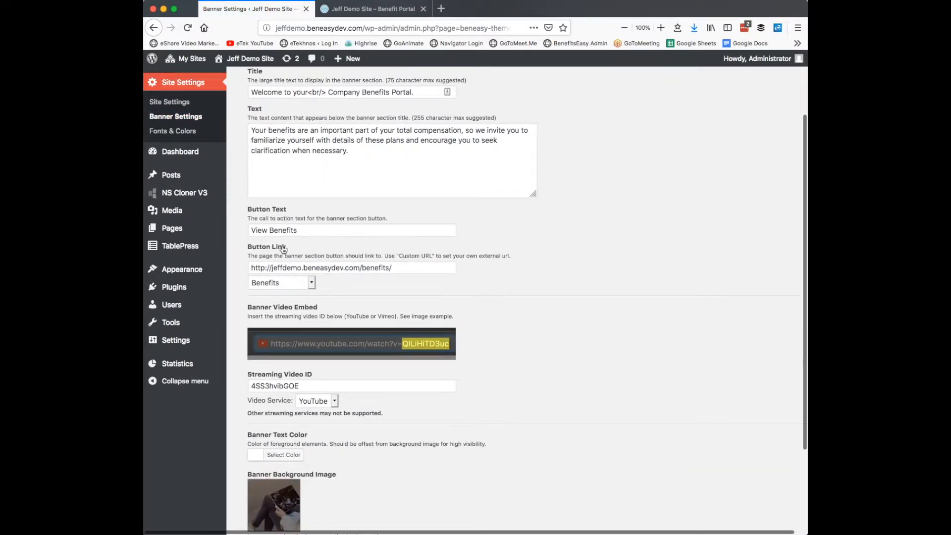
pyautogui.scroll(-2, 294, 299)
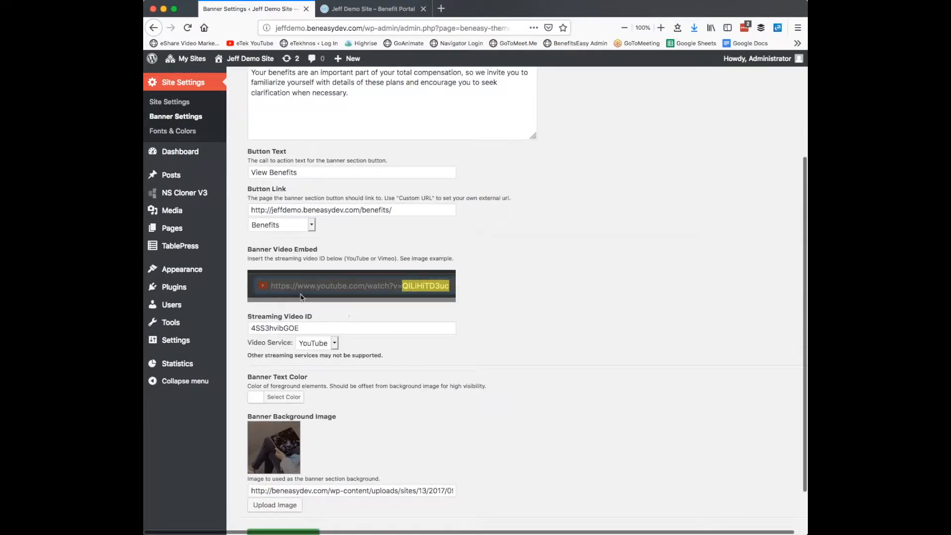
pyautogui.scroll(-2, 307, 309)
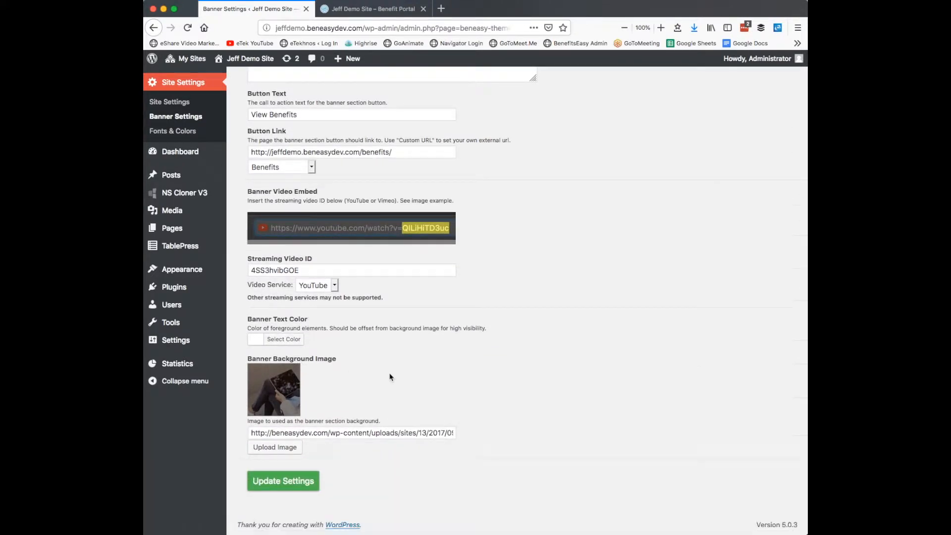
# Examine the banner's title, text, button and video on the public site, and return to Banner Settings.
pyautogui.click(374, 9)
pyautogui.moveTo(187, 199); pyautogui.dragTo(415, 323)
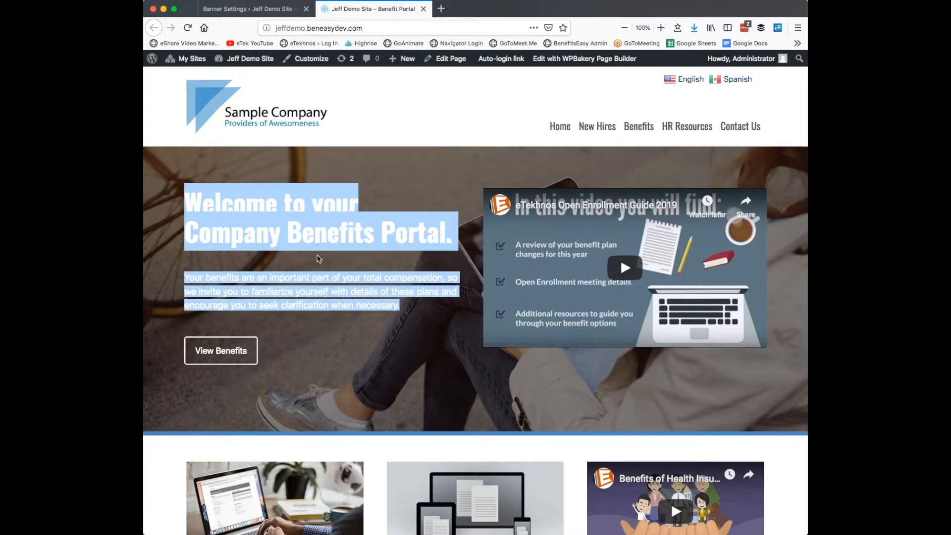
pyautogui.click(410, 178)
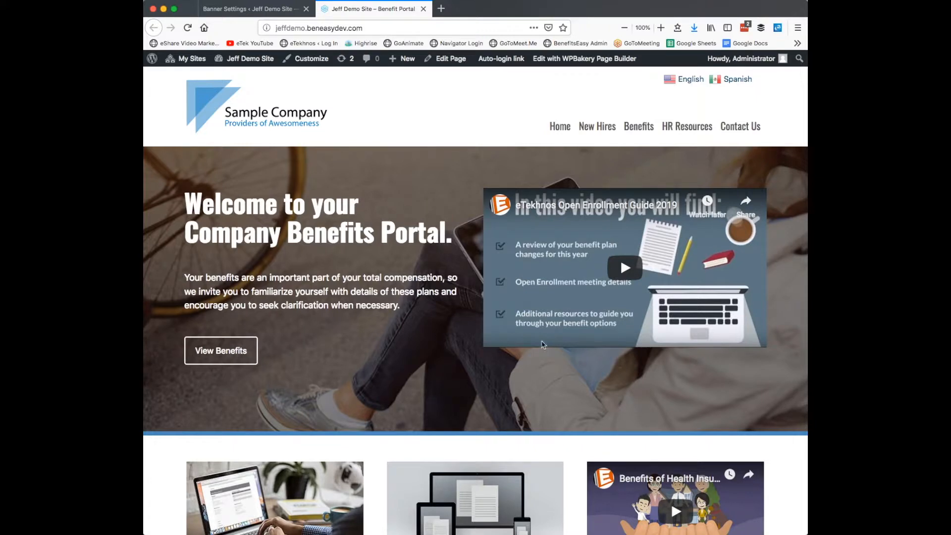
pyautogui.scroll(-3, 333, 386)
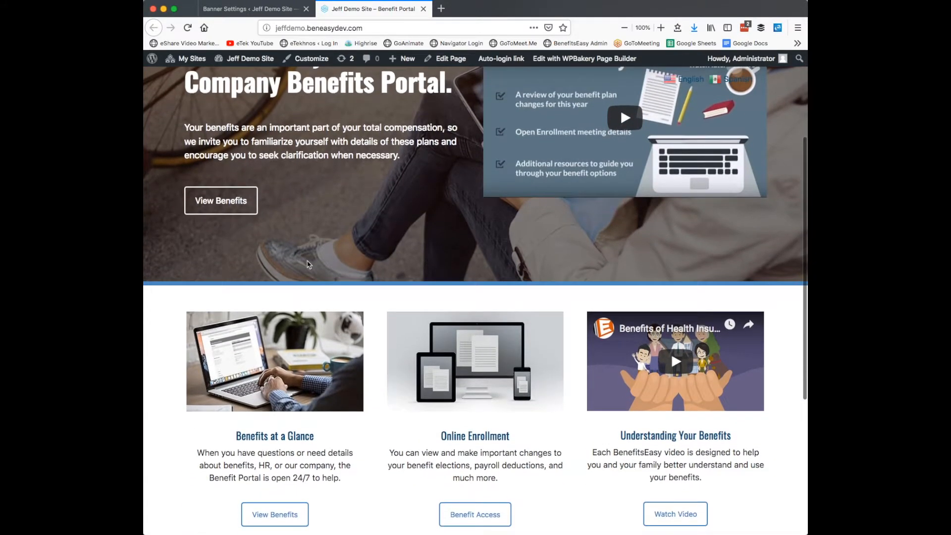
pyautogui.scroll(3, 308, 256)
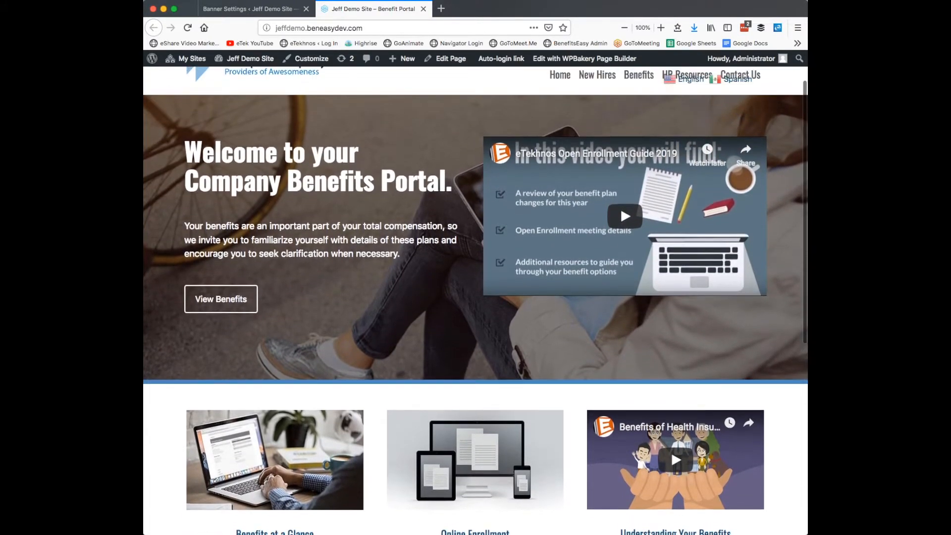
pyautogui.click(273, 11)
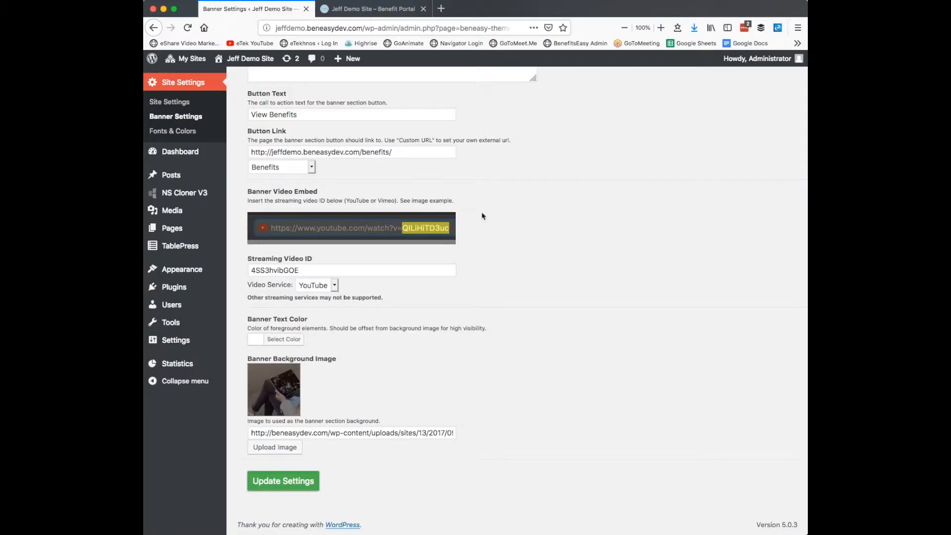
# Add "Thank You!!!" to the end of the banner text and look at the banner on the public site.
pyautogui.scroll(3, 584, 223)
pyautogui.click(360, 238)
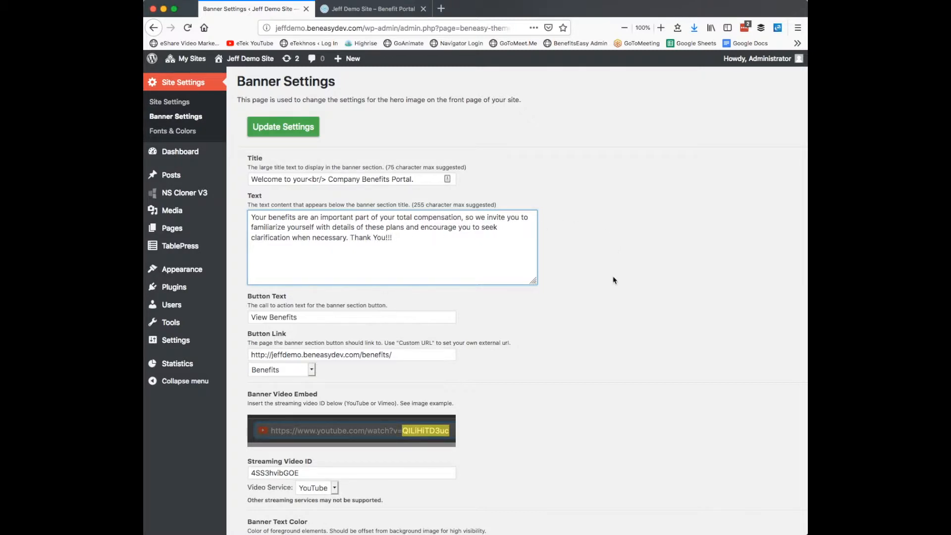
pyautogui.scroll(-2, 615, 281)
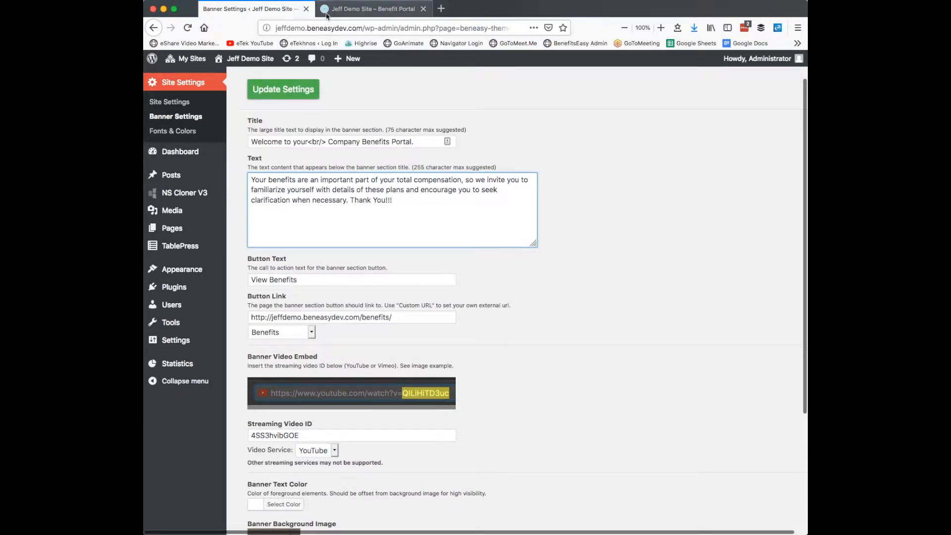
pyautogui.click(347, 10)
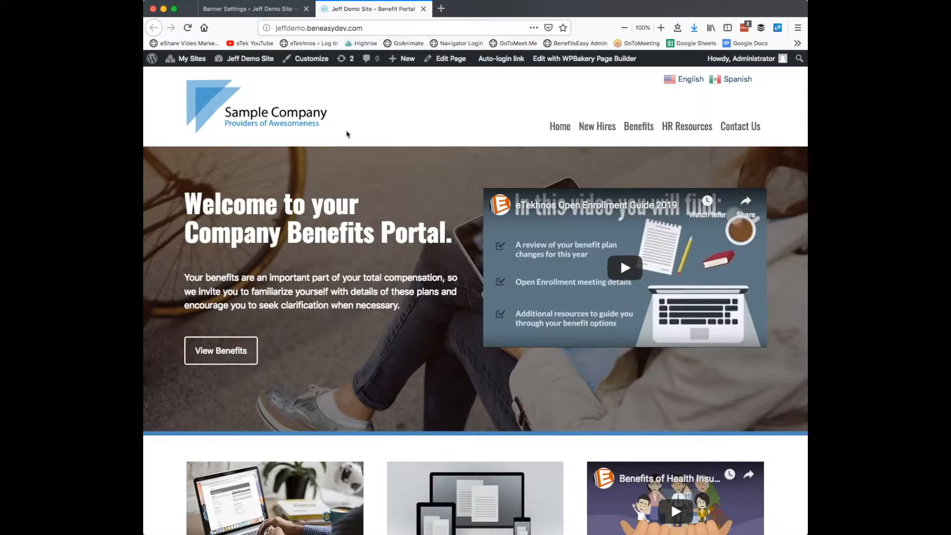
pyautogui.click(256, 10)
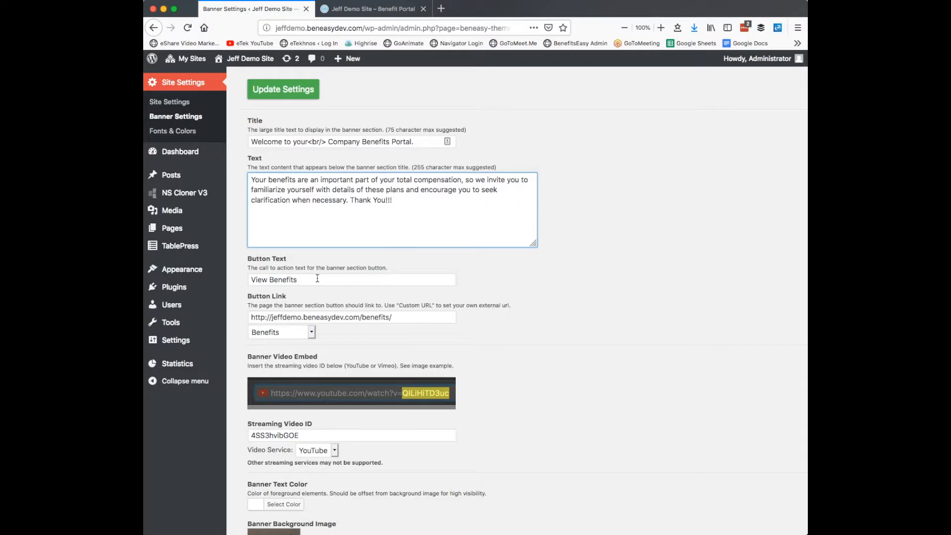
# Change the banner's button text to "View Your Benefits".
pyautogui.click(270, 280)
pyautogui.write('Your')
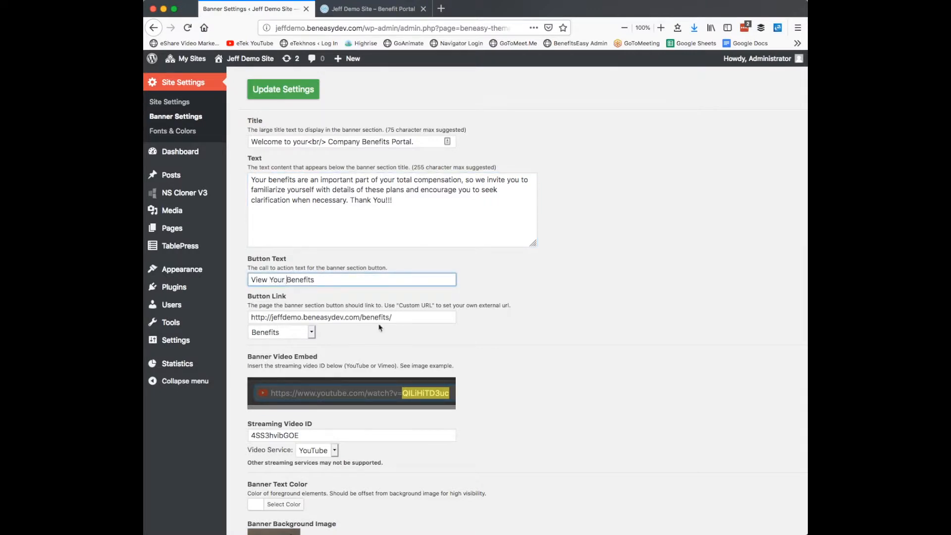
pyautogui.click(525, 341)
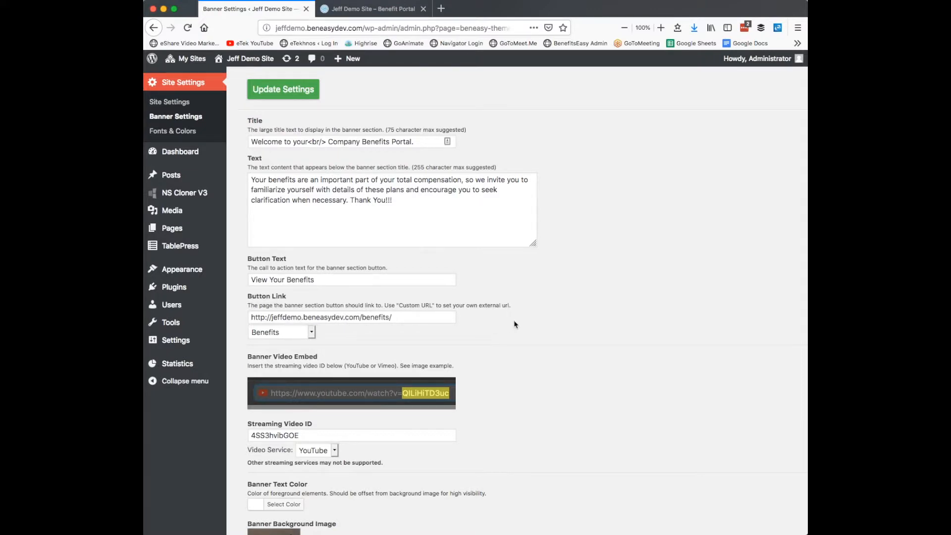
# Save the banner settings and reload the public site to check the banner's text and button.
pyautogui.scroll(-5, 514, 320)
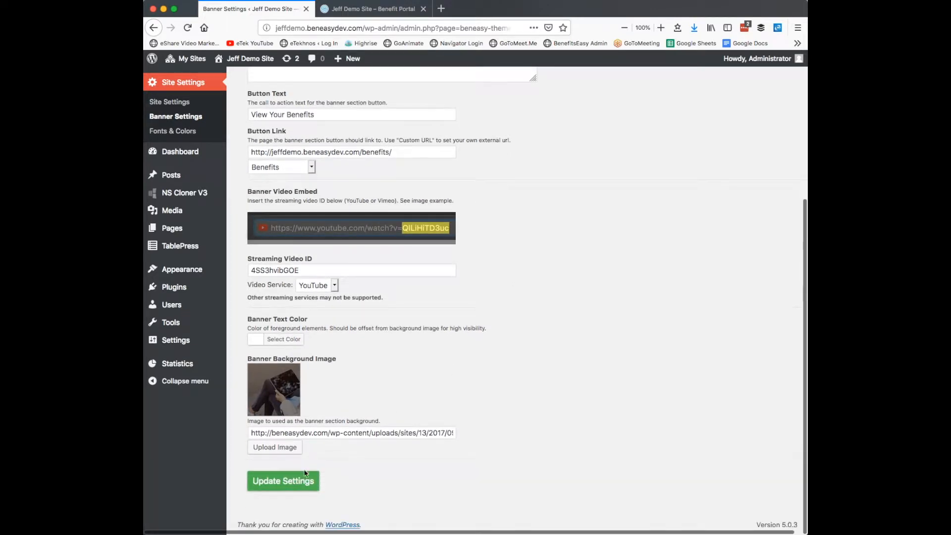
pyautogui.click(302, 479)
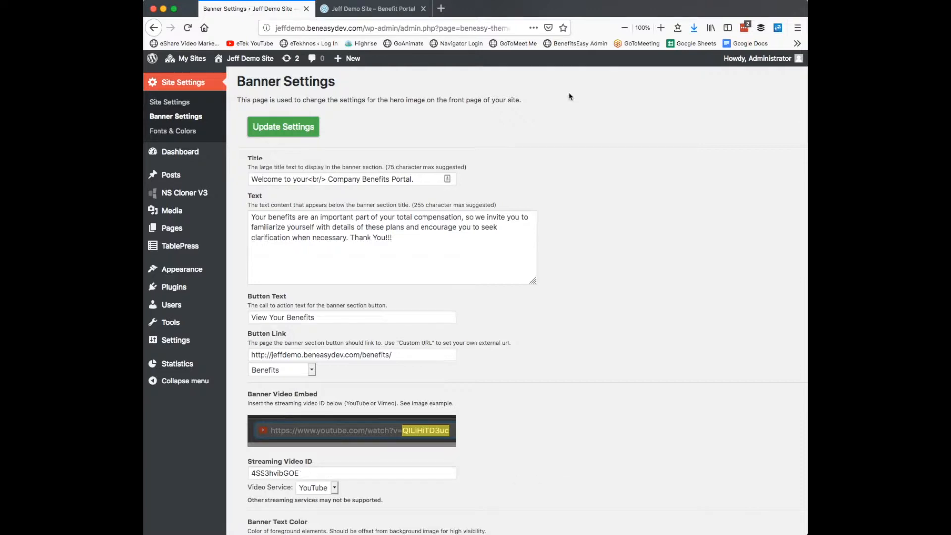
pyautogui.click(388, 16)
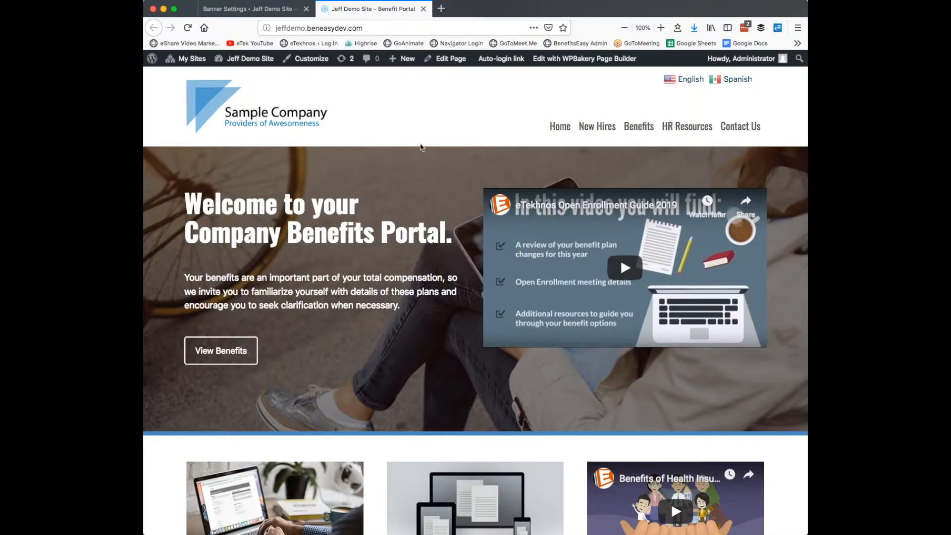
pyautogui.click(188, 28)
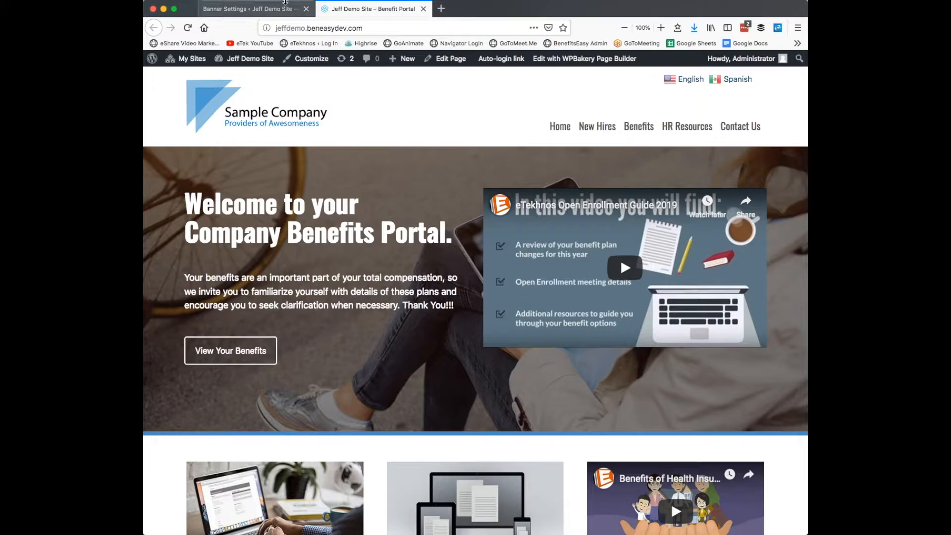
# Set the banner text color to orange #dd9933 and save the banner settings.
pyautogui.click(289, 5)
pyautogui.scroll(-3, 606, 315)
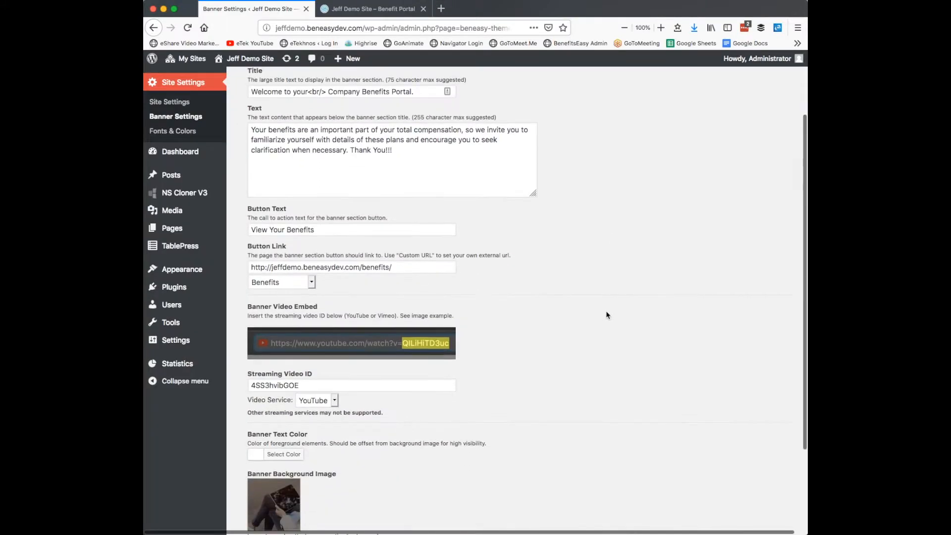
pyautogui.scroll(-3, 607, 316)
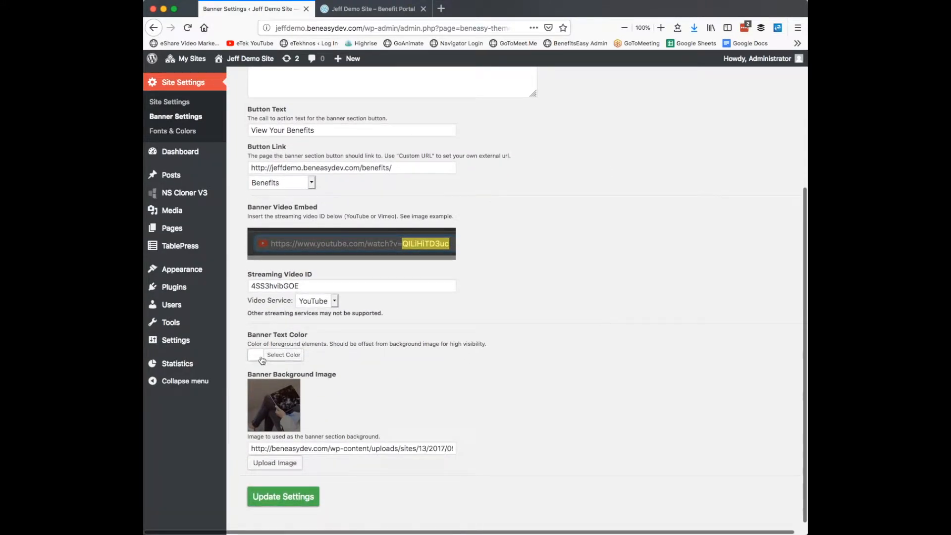
pyautogui.click(278, 356)
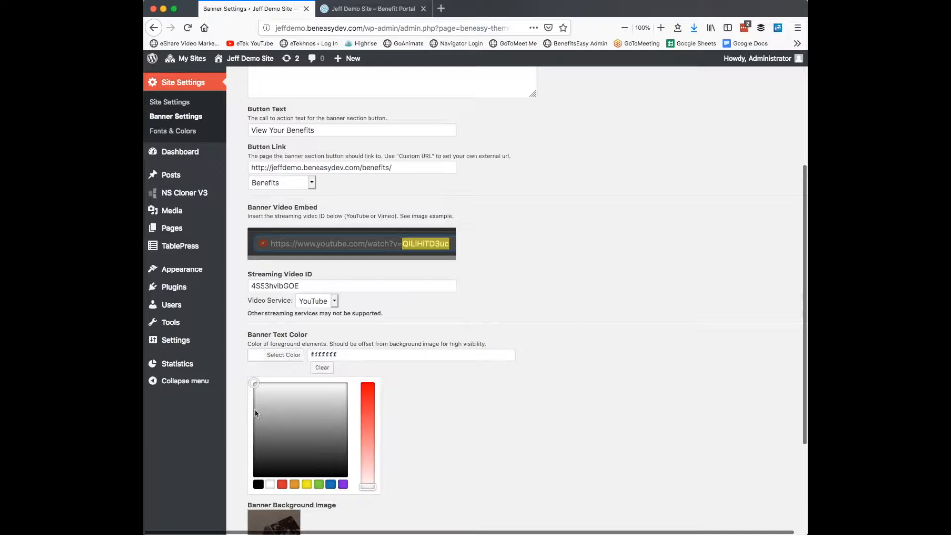
pyautogui.click(294, 484)
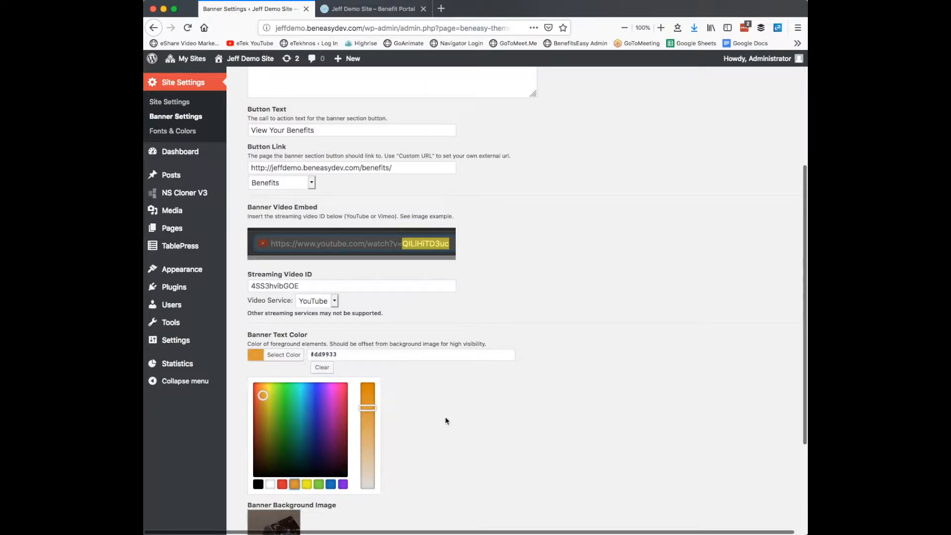
pyautogui.scroll(-3, 442, 425)
pyautogui.click(291, 485)
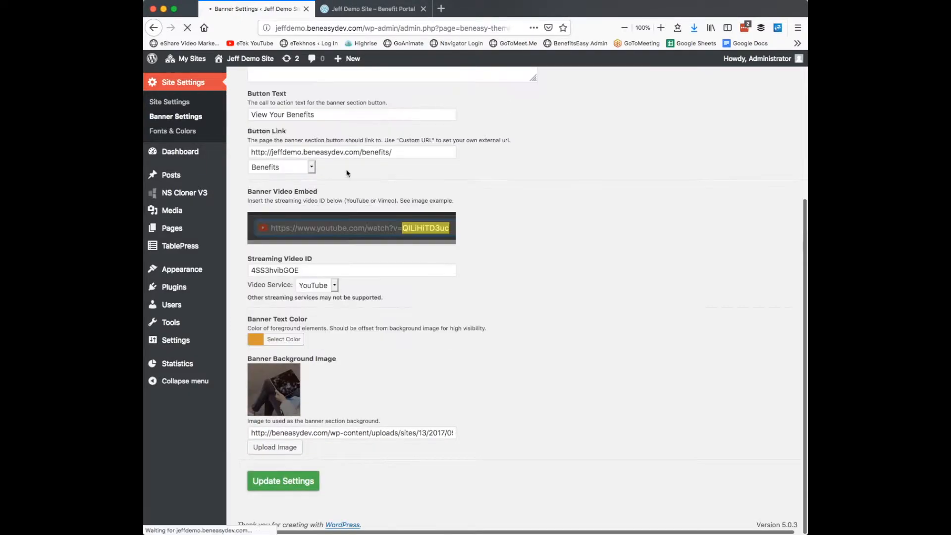
# Reload the public site to check the banner's text color, and return to Banner Settings.
pyautogui.click(383, 10)
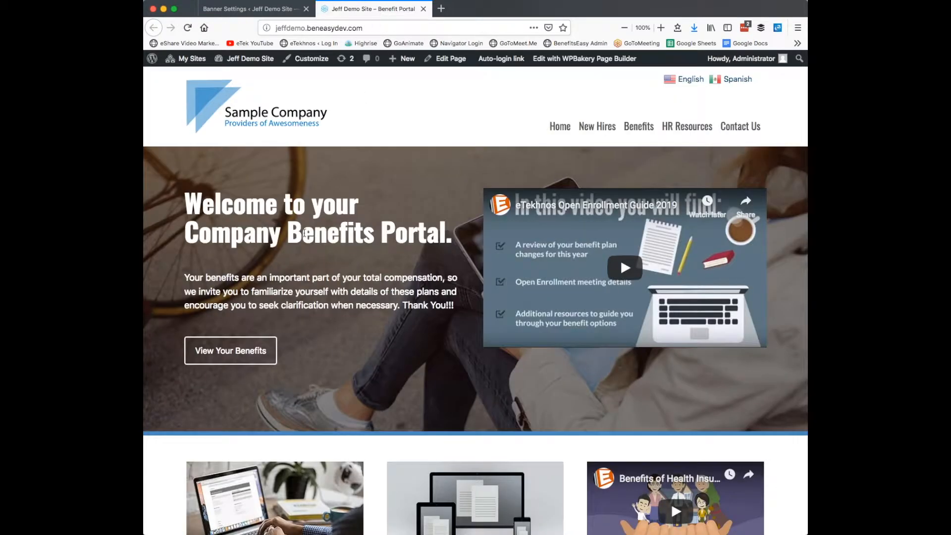
pyautogui.click(188, 29)
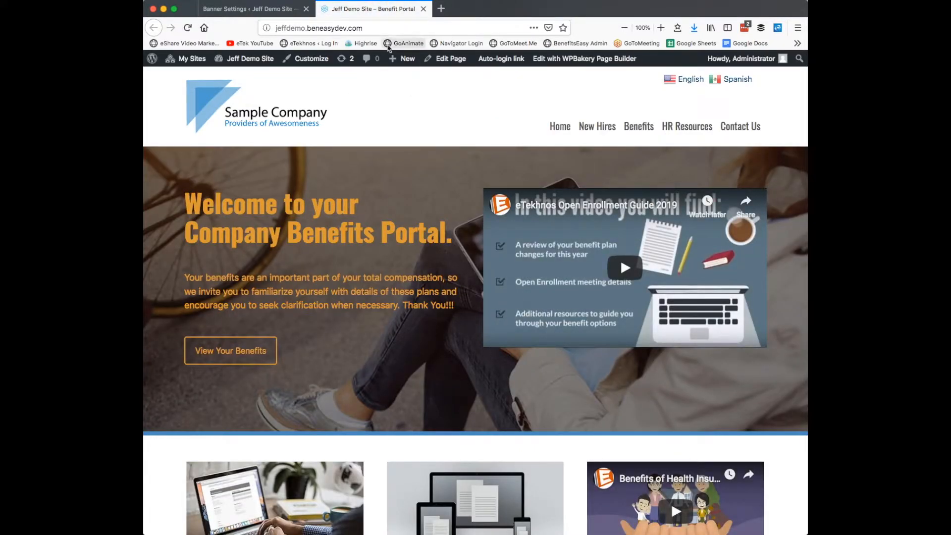
pyautogui.click(285, 15)
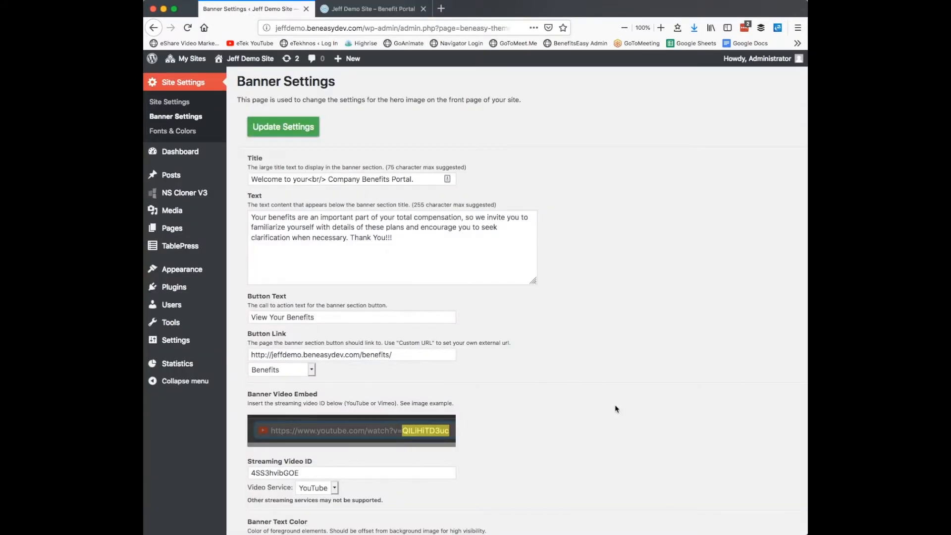
# Set the banner text color back to white #ffffff.
pyautogui.scroll(-5, 545, 401)
pyautogui.click(280, 362)
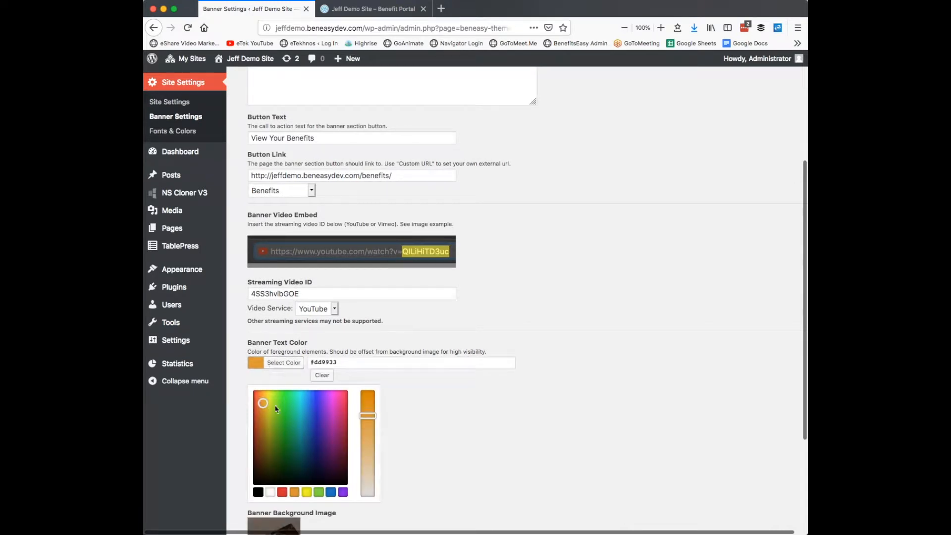
pyautogui.click(271, 492)
pyautogui.scroll(-3, 440, 445)
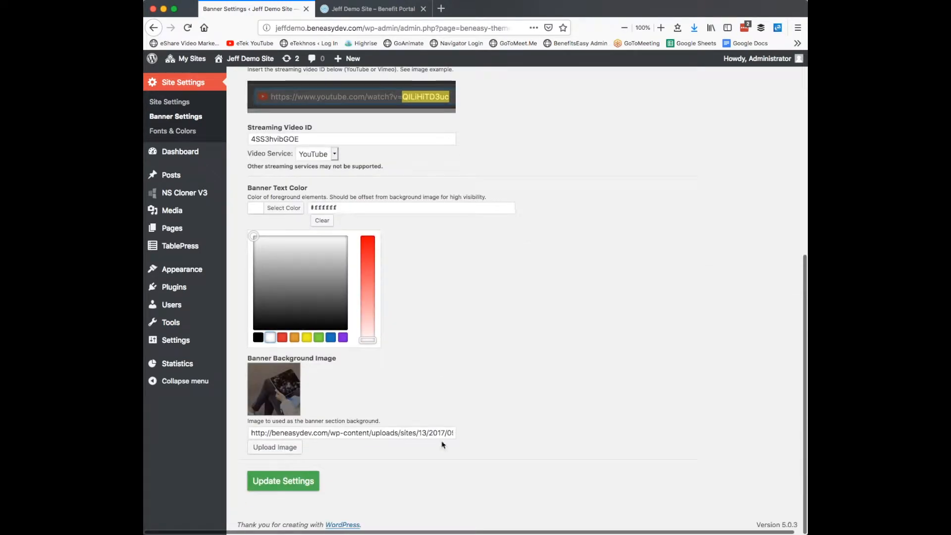
# Save the banner settings and switch to the public site to look at the banner's embedded video.
pyautogui.click(297, 486)
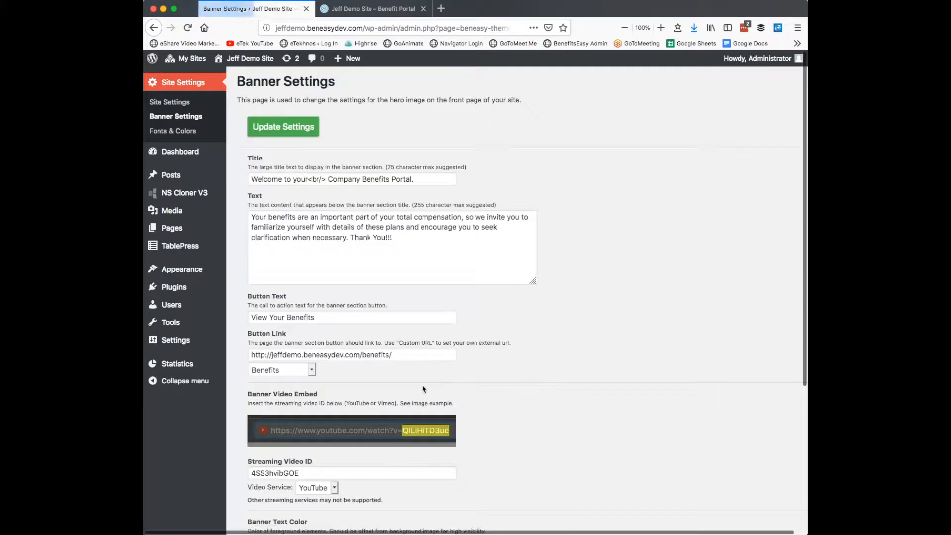
pyautogui.scroll(-2, 503, 371)
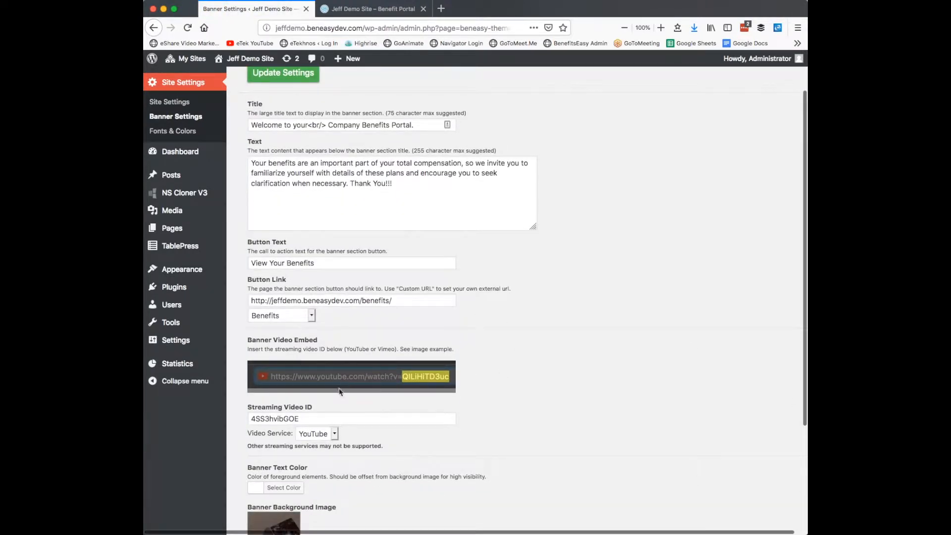
pyautogui.click(372, 9)
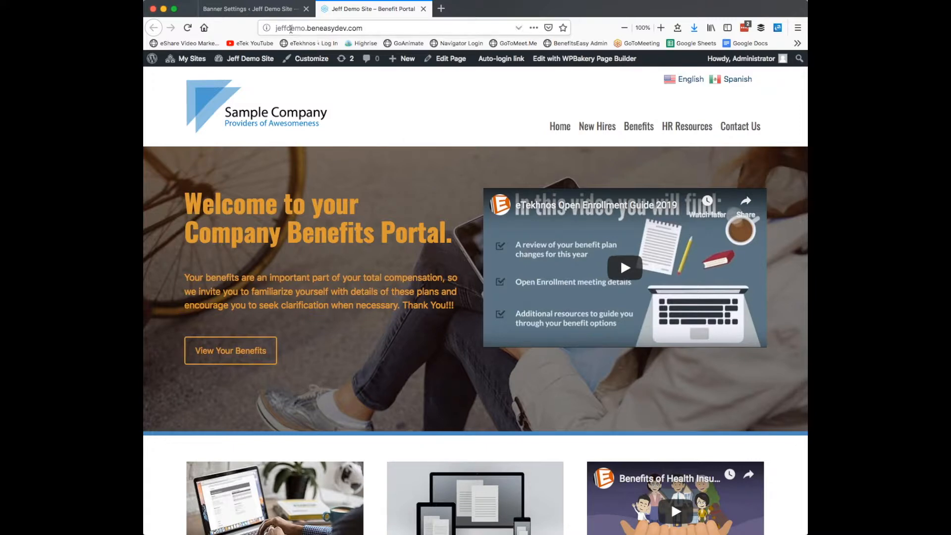
# Return to Banner Settings and clear the banner's Streaming Video ID.
pyautogui.click(277, 11)
pyautogui.scroll(-4, 492, 434)
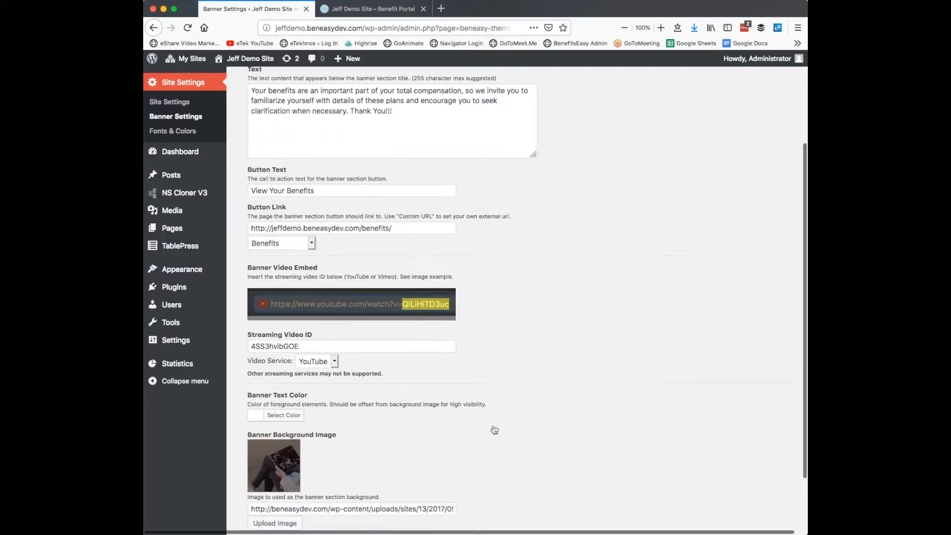
pyautogui.moveTo(300, 322); pyautogui.dragTo(242, 323)
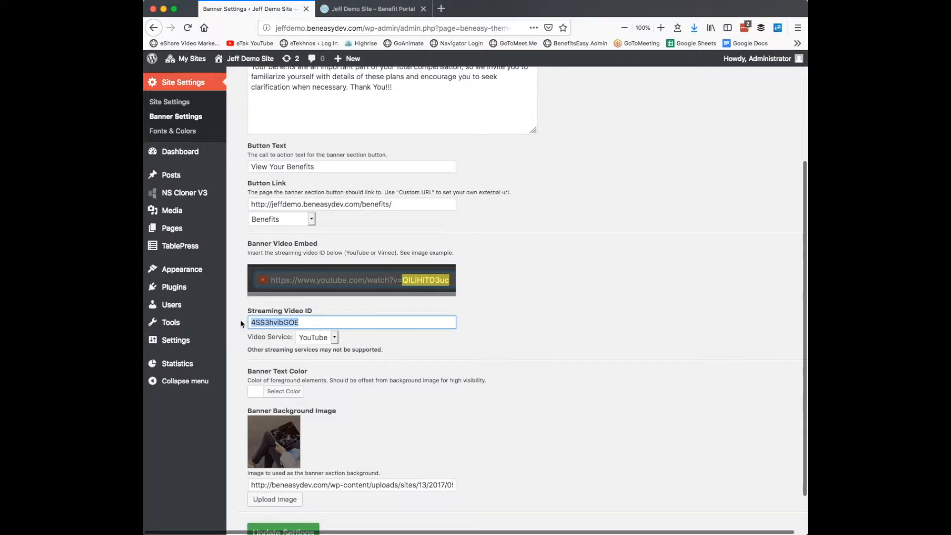
pyautogui.press('BackSpace')
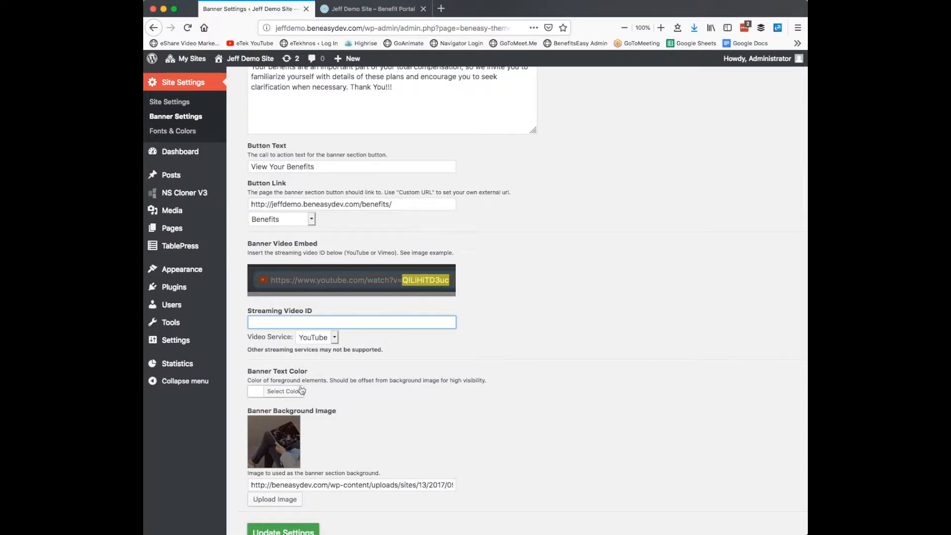
# Save the banner settings and reload the public site to check the banner without a video.
pyautogui.scroll(-2, 416, 427)
pyautogui.click(304, 483)
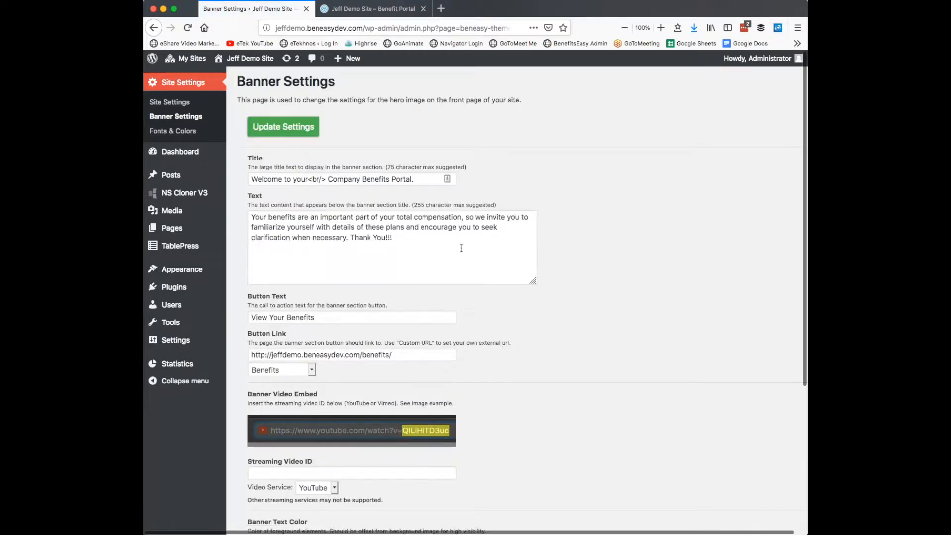
pyautogui.click(389, 13)
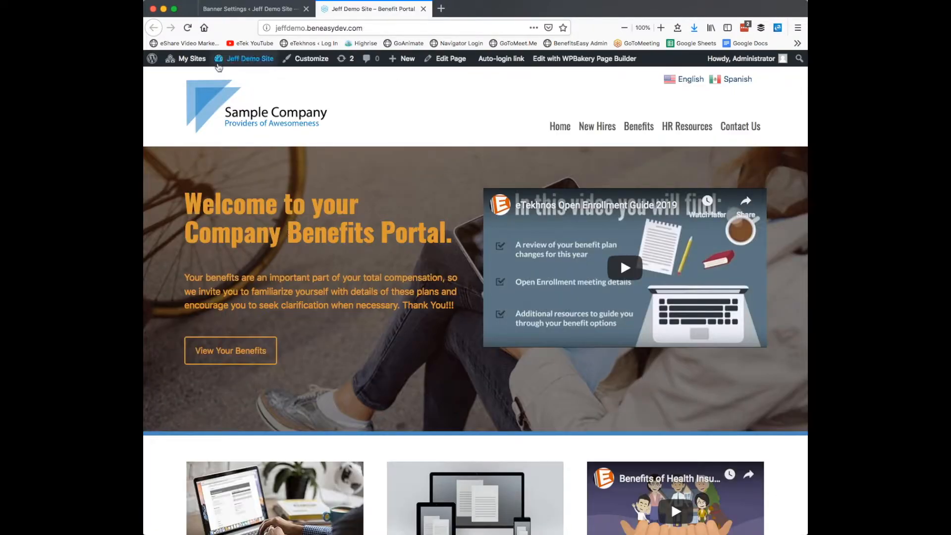
pyautogui.click(188, 28)
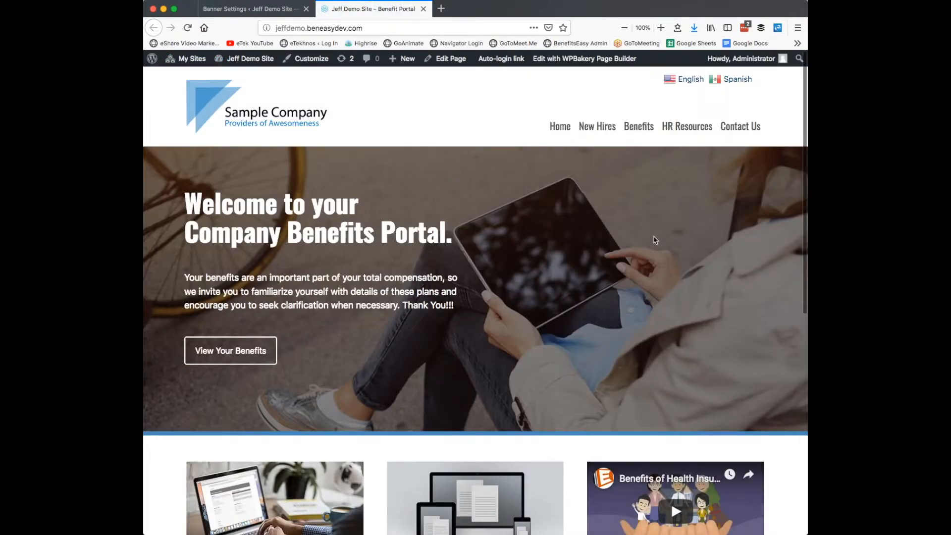
# Open the eTek YouTube channel in a new browser tab and show its uploaded videos.
pyautogui.press('super+t')
pyautogui.click(245, 44)
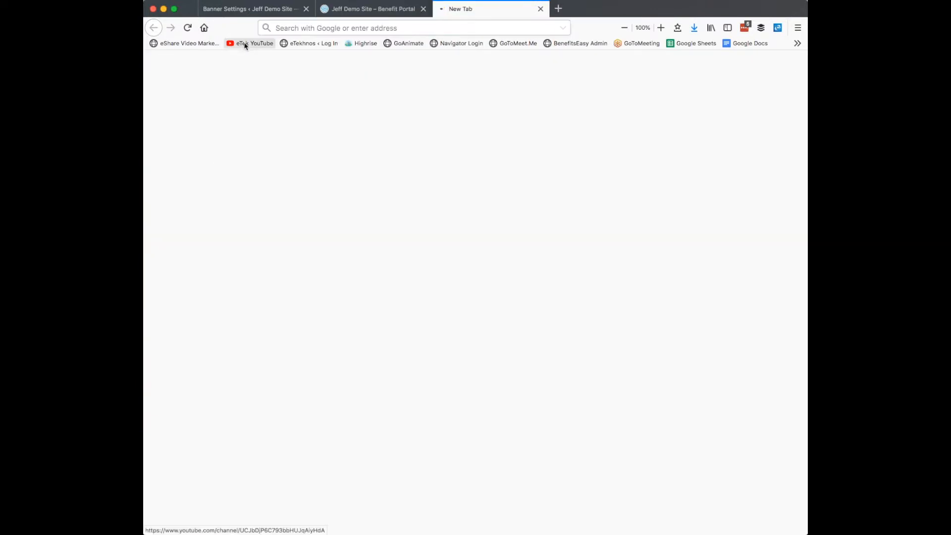
pyautogui.click(263, 9)
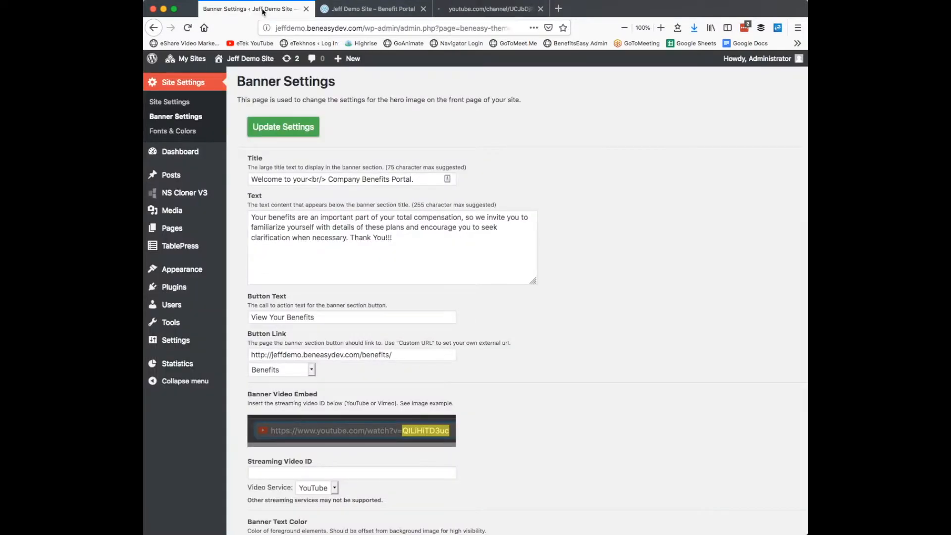
pyautogui.scroll(-3, 559, 418)
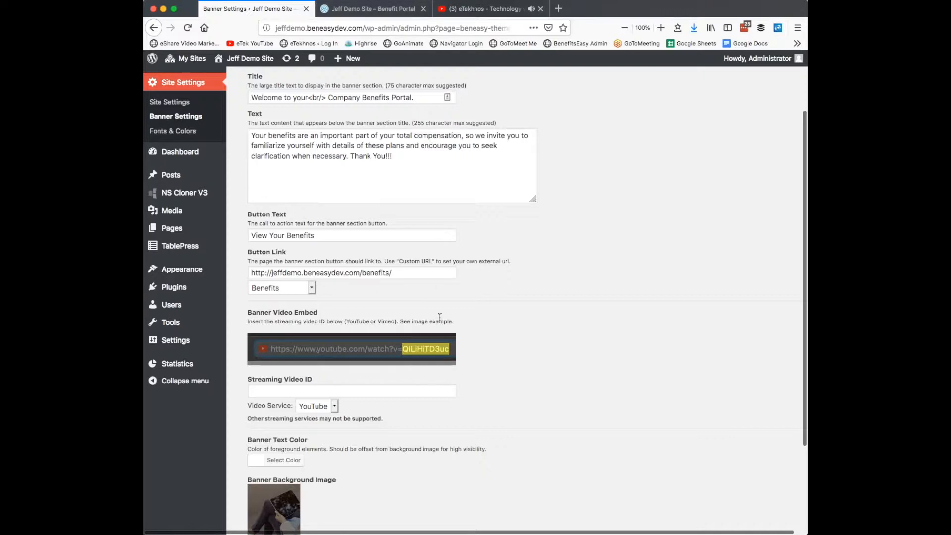
pyautogui.click(468, 9)
pyautogui.click(215, 388)
pyautogui.click(286, 250)
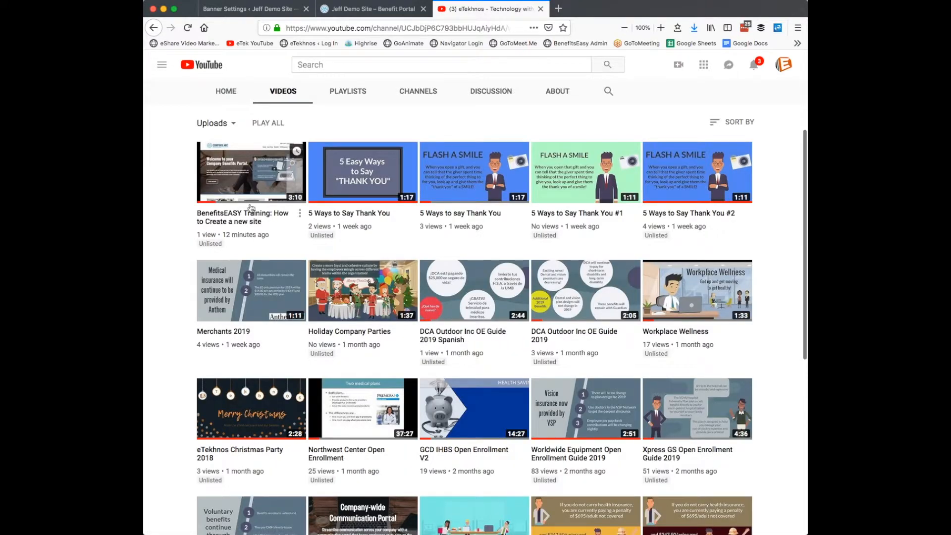
# Find the "Looking Backward to Plan Forward" video among the uploads, open it and pause playback.
pyautogui.scroll(3, 253, 448)
pyautogui.scroll(-4, 158, 321)
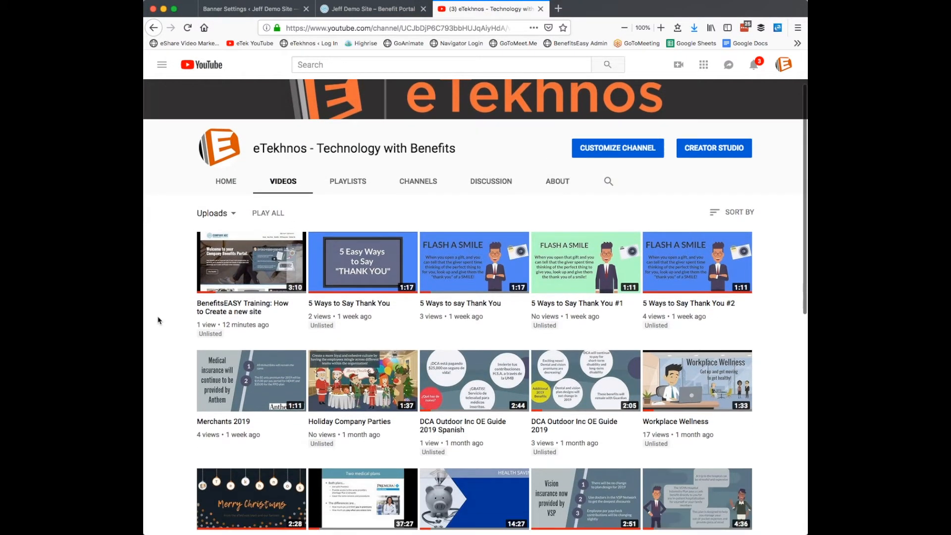
pyautogui.scroll(-2, 165, 322)
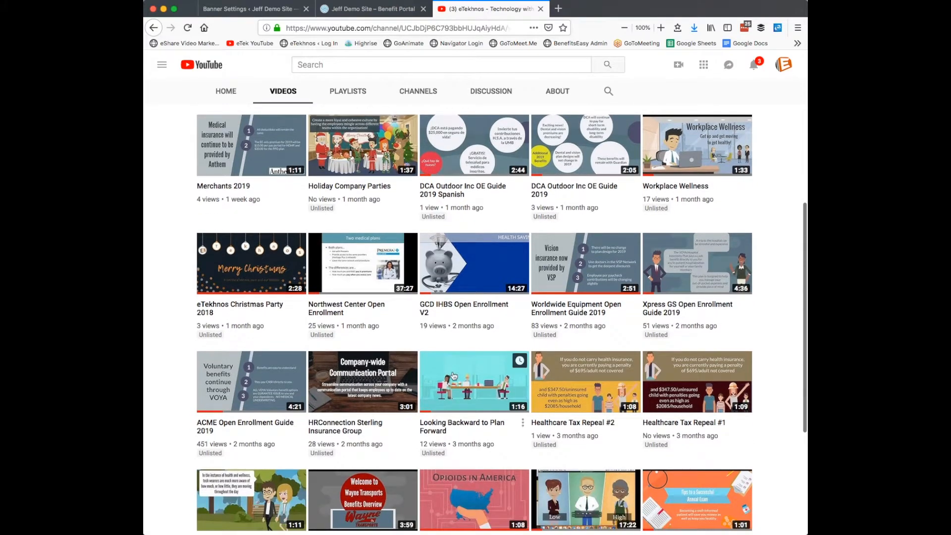
pyautogui.click(453, 375)
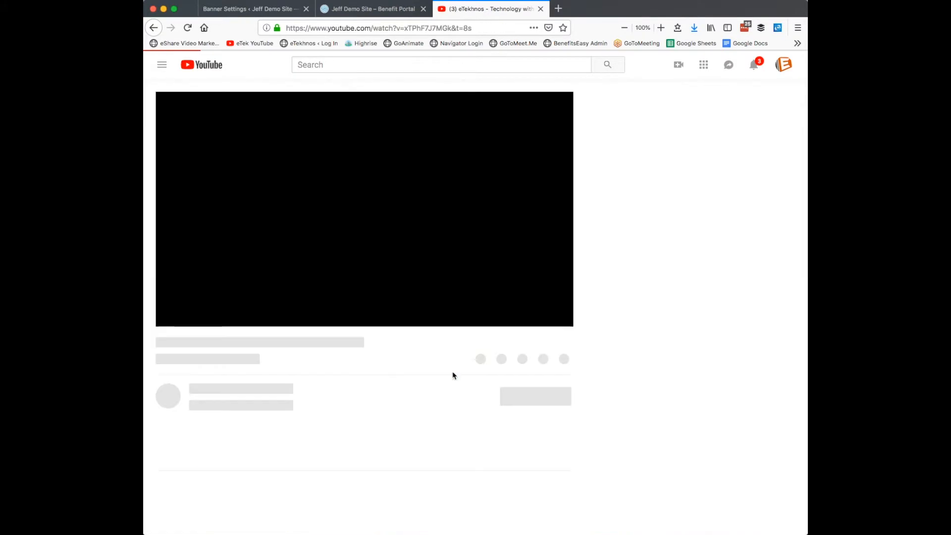
pyautogui.click(174, 319)
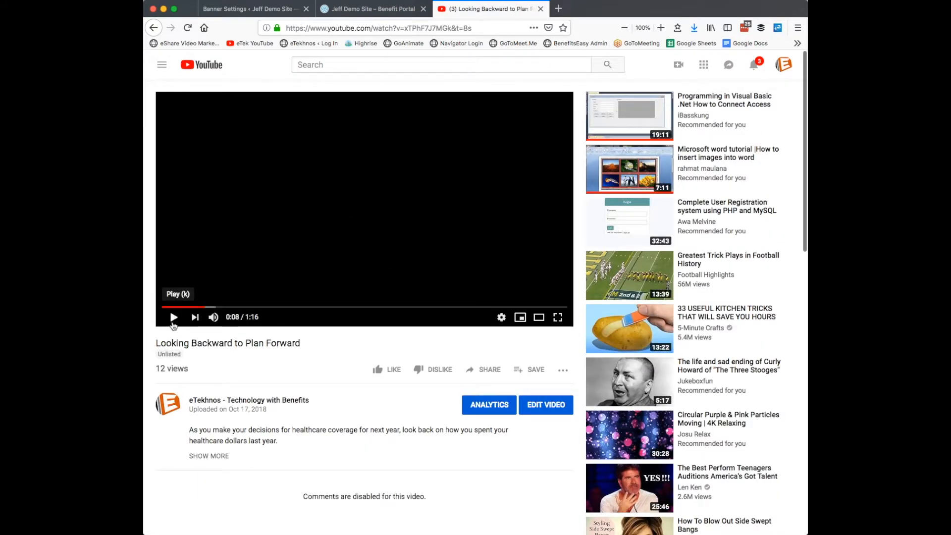
# Copy the video ID xTPhF7J7MGk&t=8s from the web address of the "Looking Backward to Plan Forward" video.
pyautogui.click(400, 26)
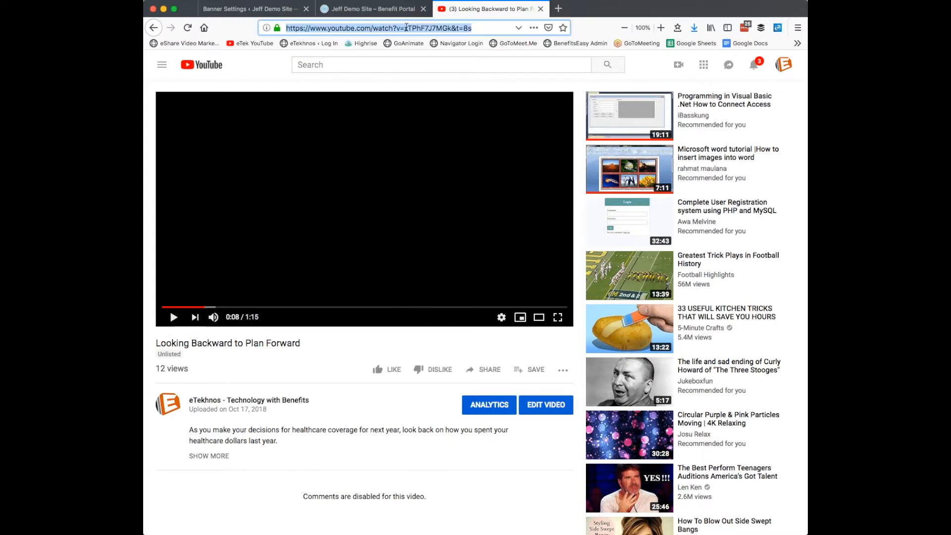
pyautogui.click(404, 28)
pyautogui.moveTo(405, 28); pyautogui.dragTo(462, 28)
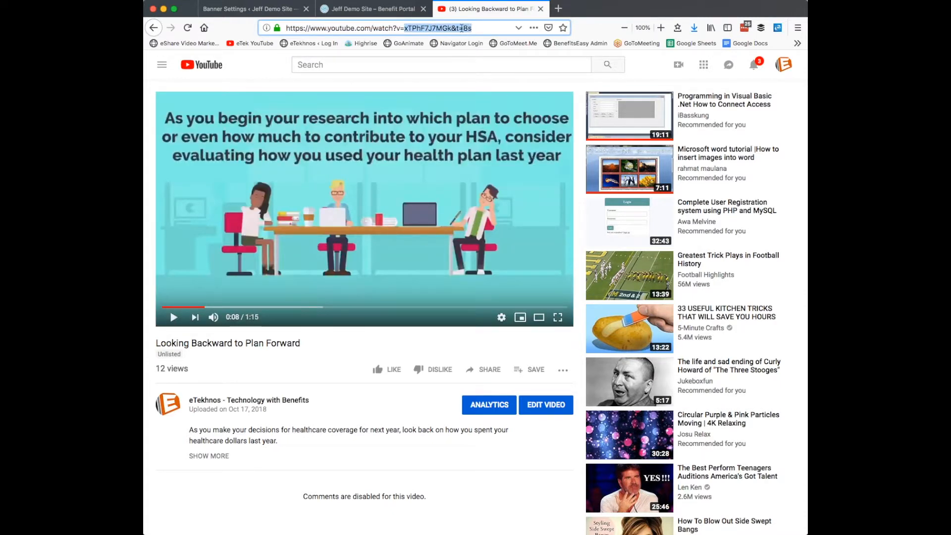
pyautogui.rightClick(461, 29)
pyautogui.click(479, 53)
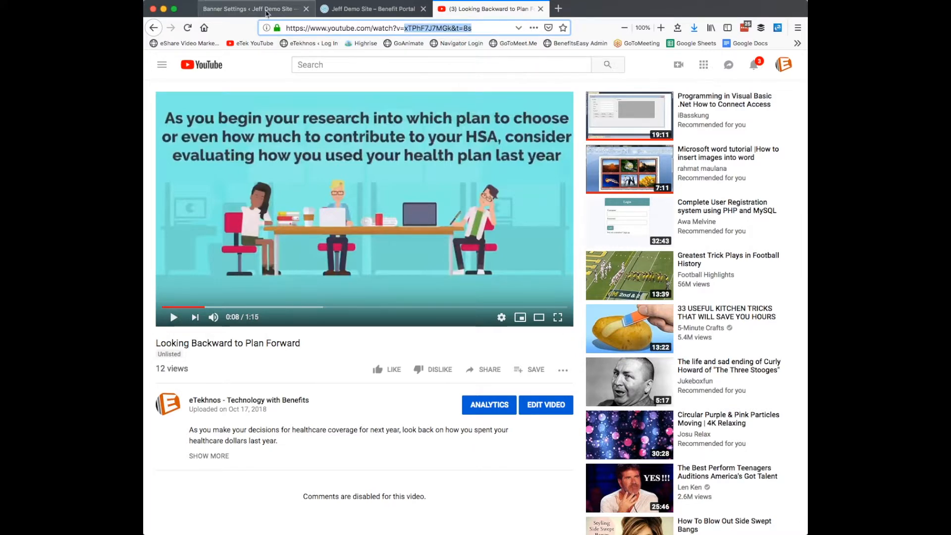
# Return to Banner Settings and paste xTPhF7J7MGk&t=8s as the Streaming Video ID.
pyautogui.click(266, 10)
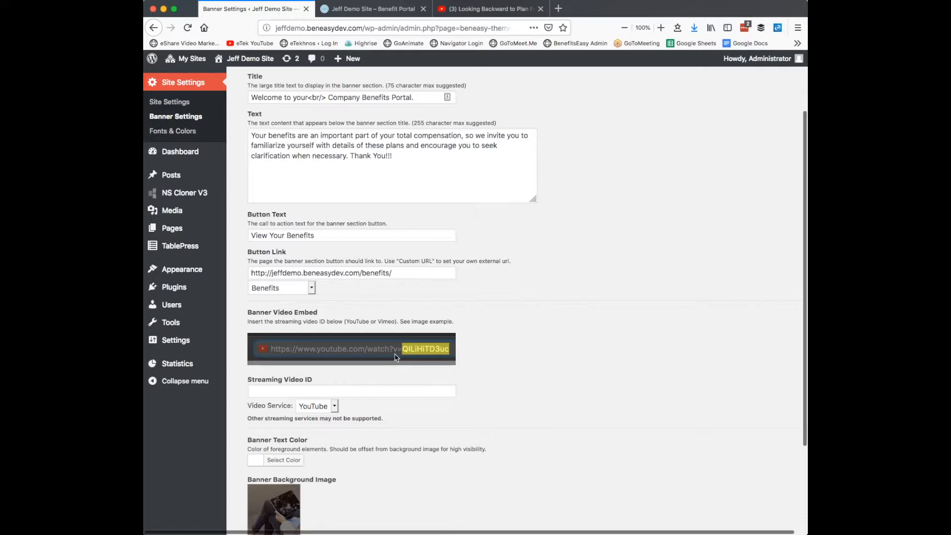
pyautogui.click(258, 391)
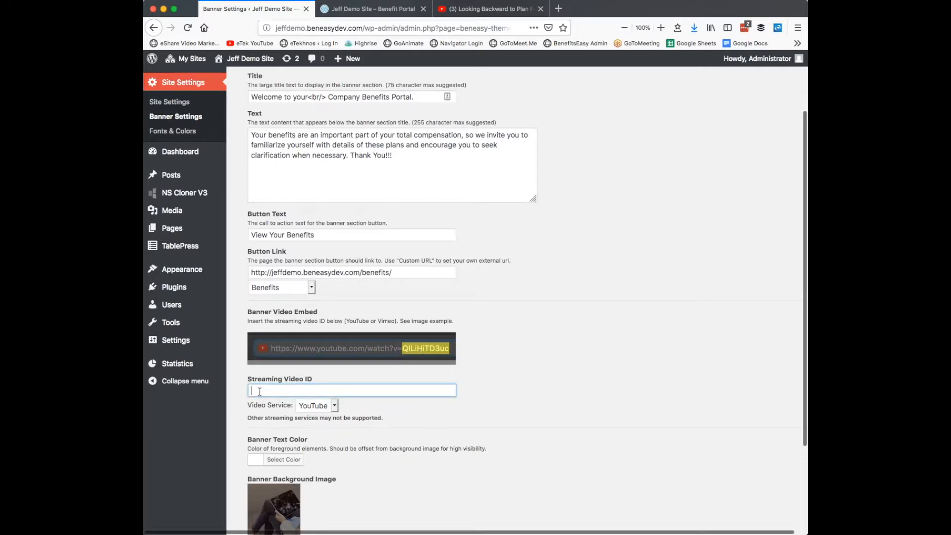
pyautogui.rightClick(259, 392)
pyautogui.click(273, 432)
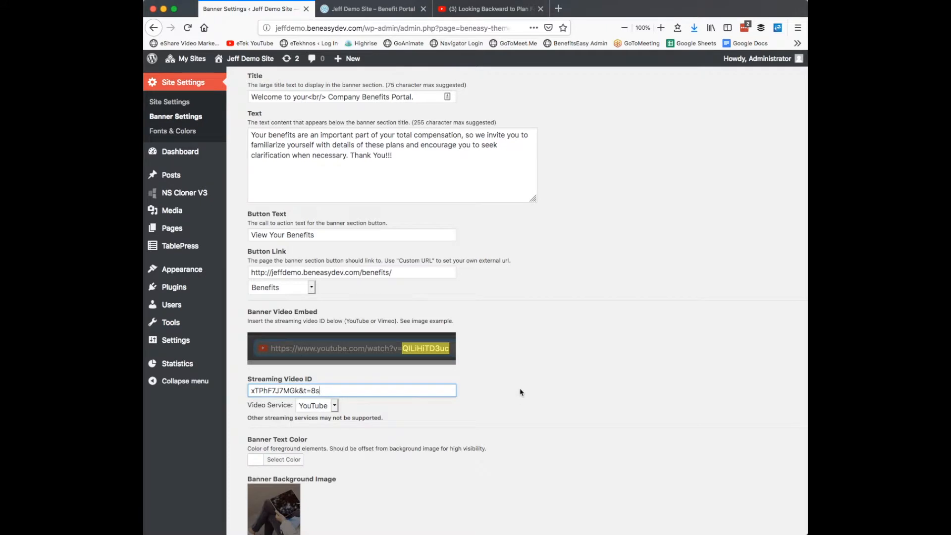
# Save the banner settings and reload the public site to check the newly embedded banner video.
pyautogui.scroll(-3, 503, 410)
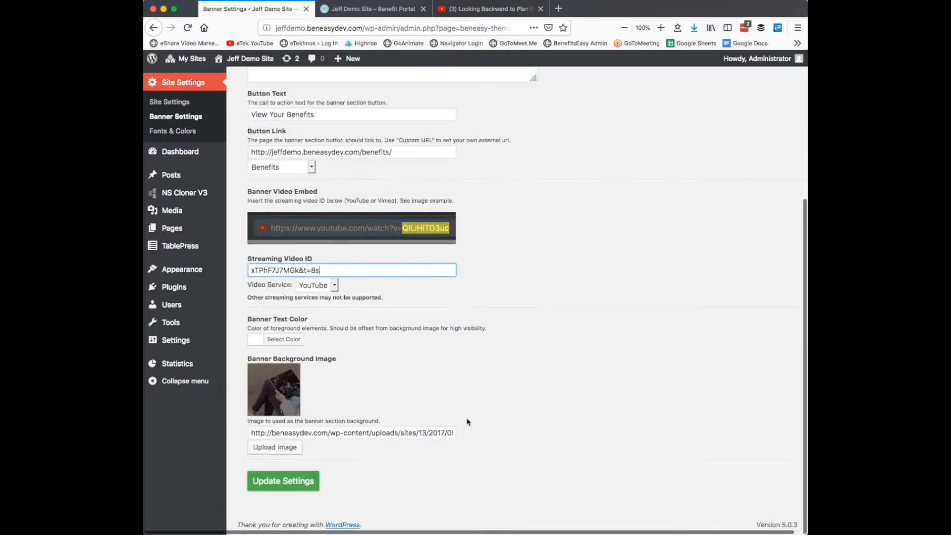
pyautogui.click(287, 490)
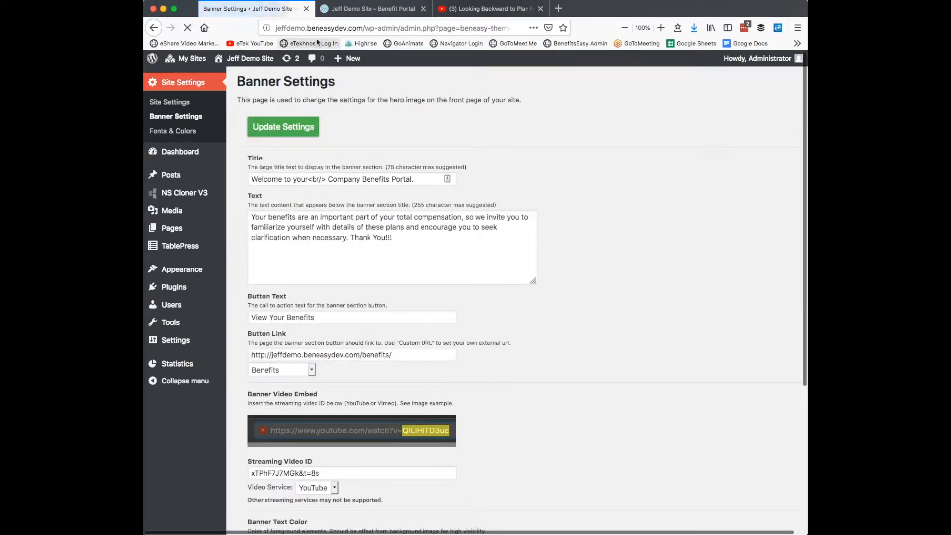
pyautogui.click(369, 8)
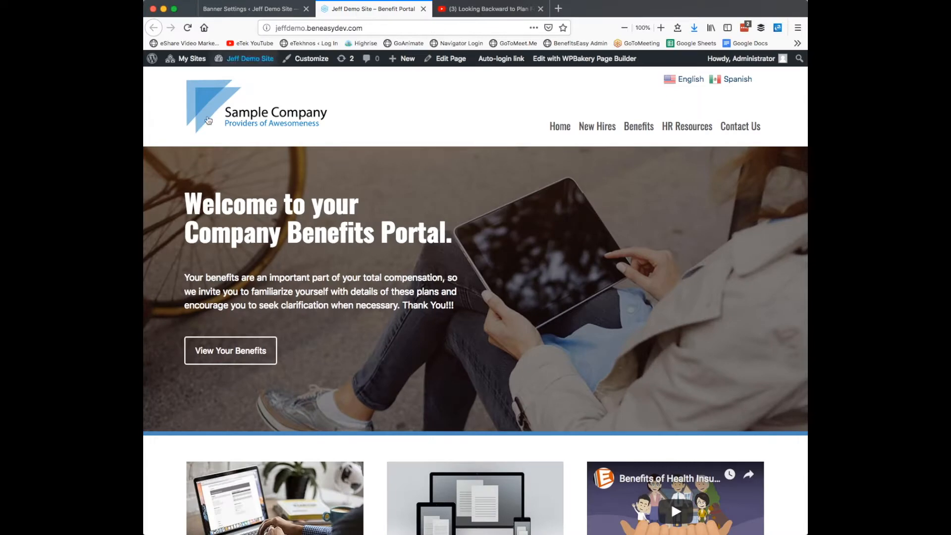
pyautogui.click(188, 28)
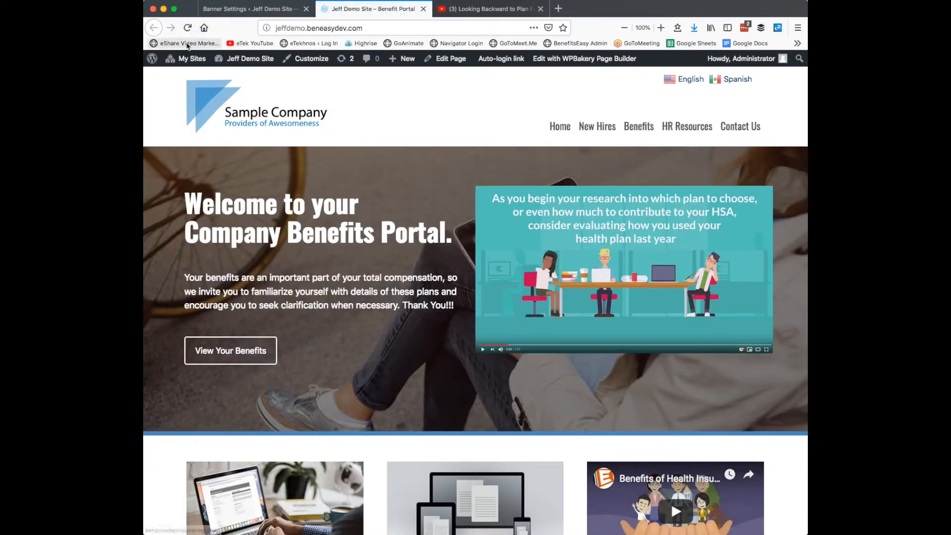
# Go back to the YouTube channel's uploads and open the three-view "5 Ways to say Thank You" video.
pyautogui.click(489, 9)
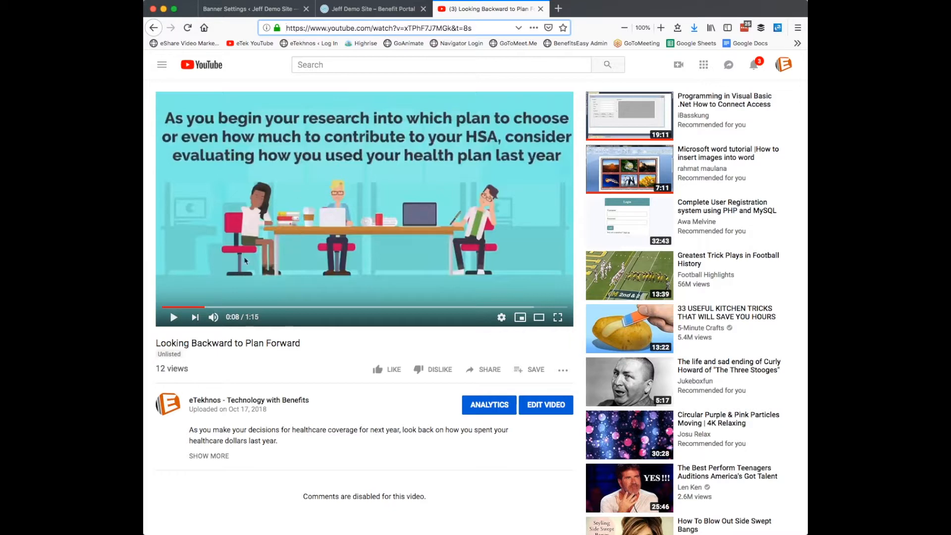
pyautogui.click(154, 28)
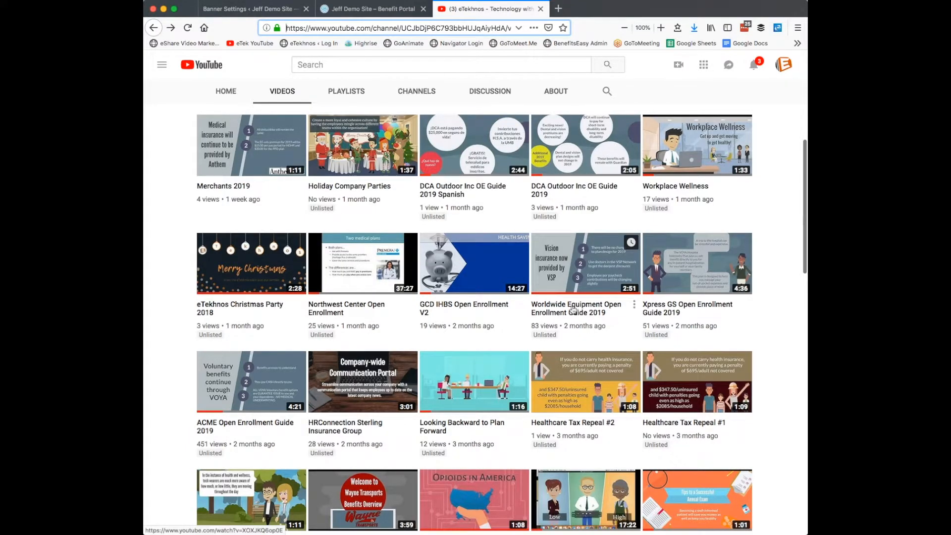
pyautogui.scroll(1, 584, 184)
pyautogui.scroll(3, 585, 184)
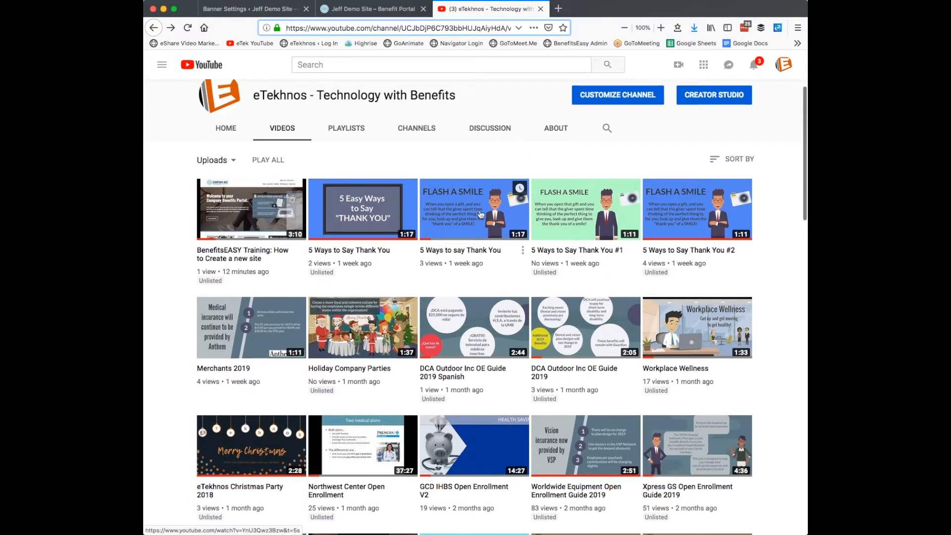
pyautogui.click(483, 214)
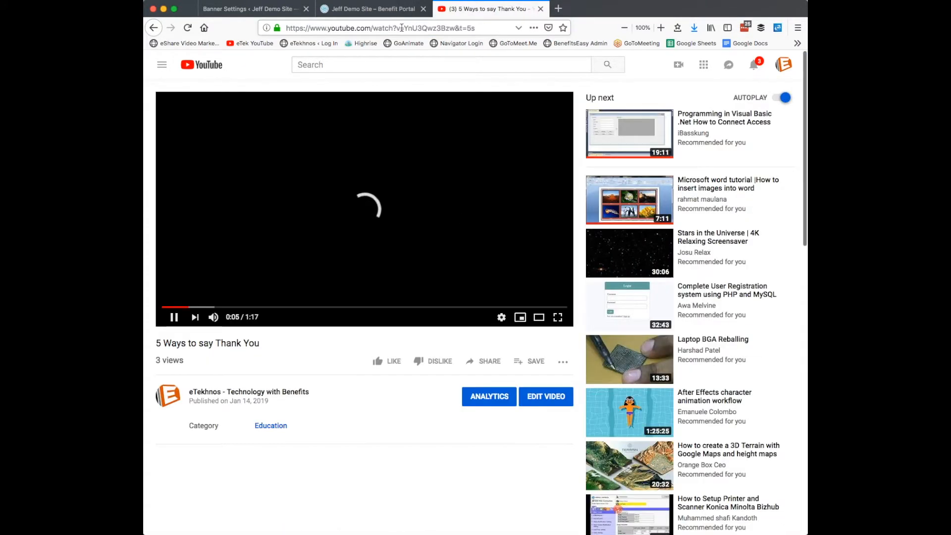
# Copy the video ID YnU3Qwz3Bzw&t=5s from the web address of the "5 Ways to say Thank You" video.
pyautogui.click(402, 28)
pyautogui.click(405, 28)
pyautogui.moveTo(405, 28); pyautogui.dragTo(475, 28)
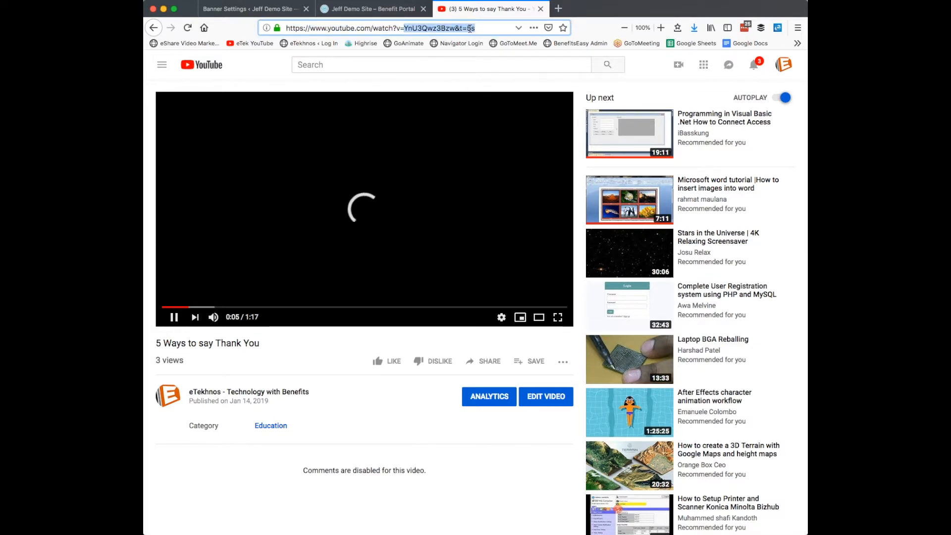
pyautogui.rightClick(469, 28)
pyautogui.click(490, 61)
# Return to Banner Settings and replace the Streaming Video ID with the copied YnU3Qwz3Bzw&t=5s.
pyautogui.click(249, 9)
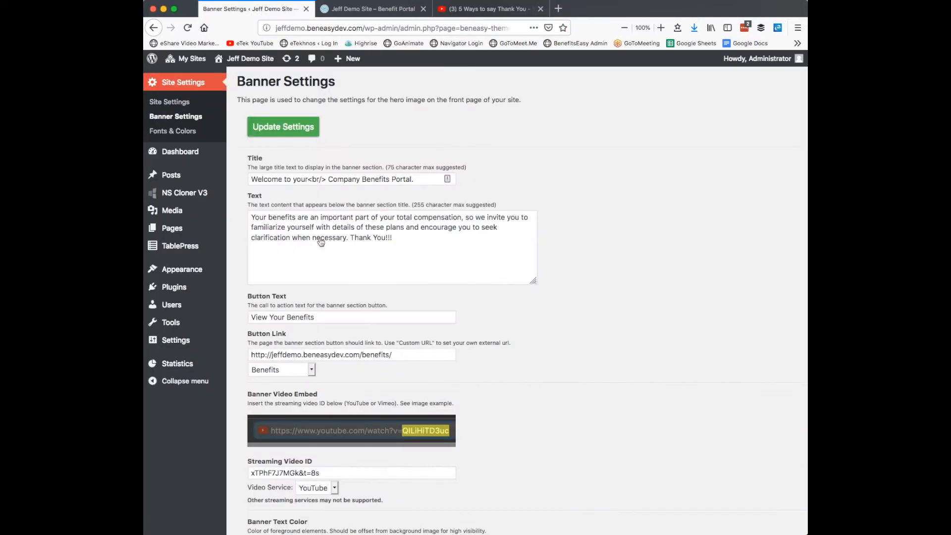
pyautogui.scroll(-3, 322, 319)
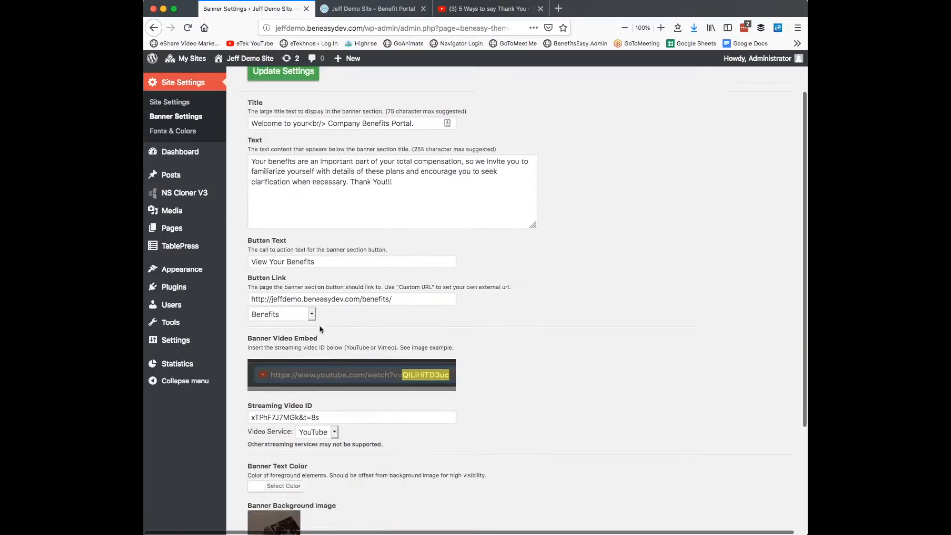
pyautogui.click(322, 296)
pyautogui.moveTo(322, 296); pyautogui.dragTo(250, 296)
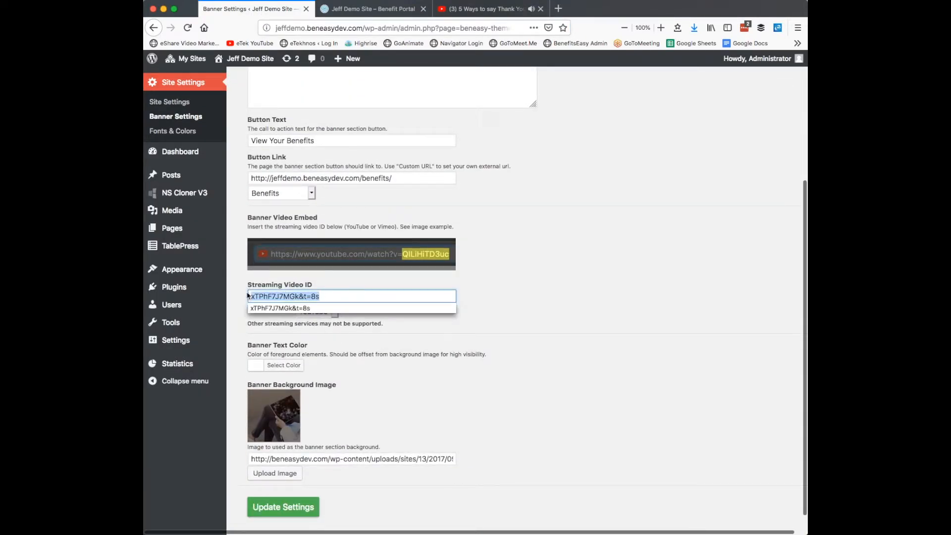
pyautogui.rightClick(267, 296)
pyautogui.click(294, 337)
# Save the banner settings, close the YouTube video page and reload the public site to check the banner video.
pyautogui.click(285, 513)
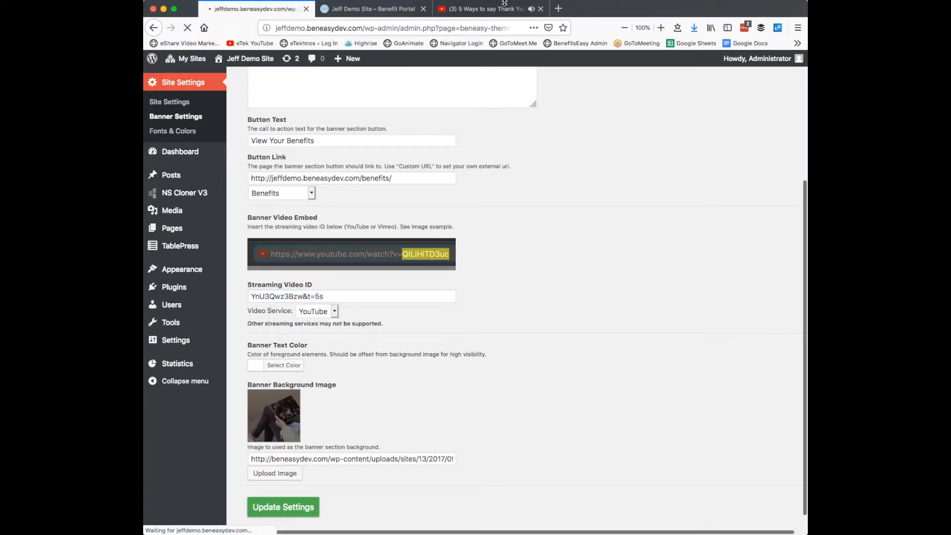
pyautogui.click(540, 9)
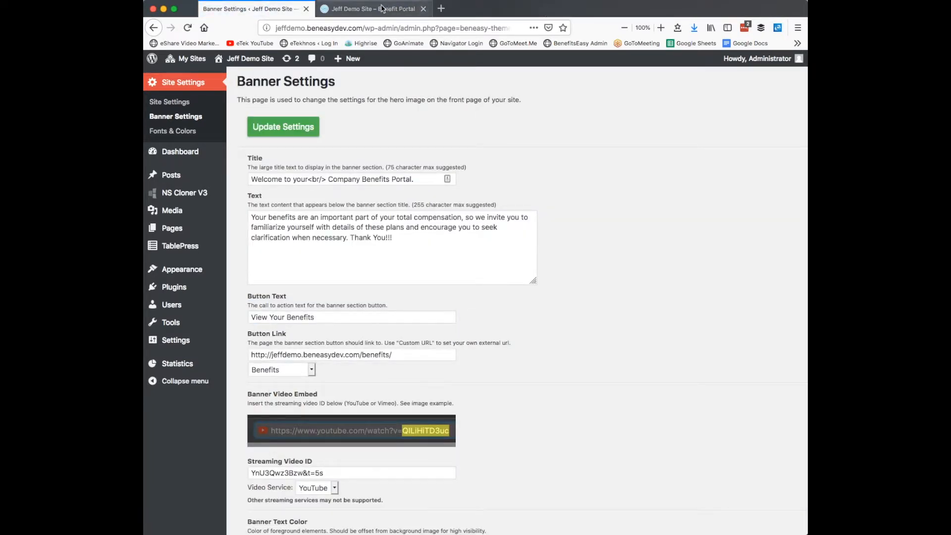
pyautogui.click(374, 9)
pyautogui.click(187, 28)
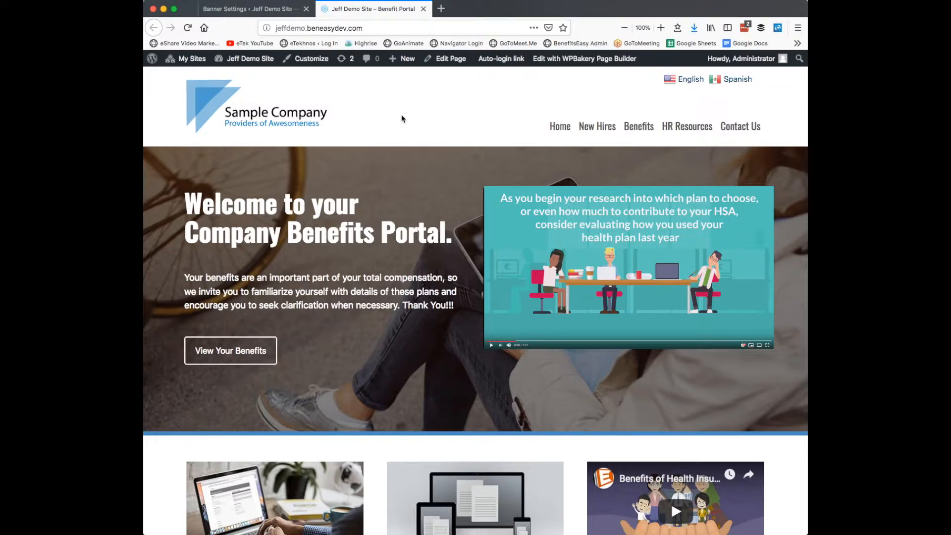
# In Banner Settings, choose man-driving.jpg from the media library as the Banner Background Image.
pyautogui.click(277, 13)
pyautogui.scroll(-5, 657, 282)
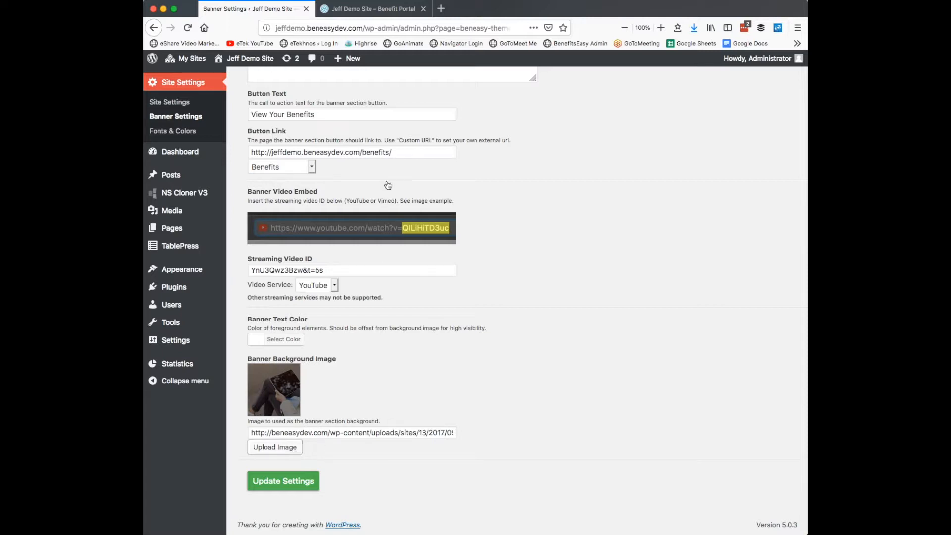
pyautogui.click(376, 10)
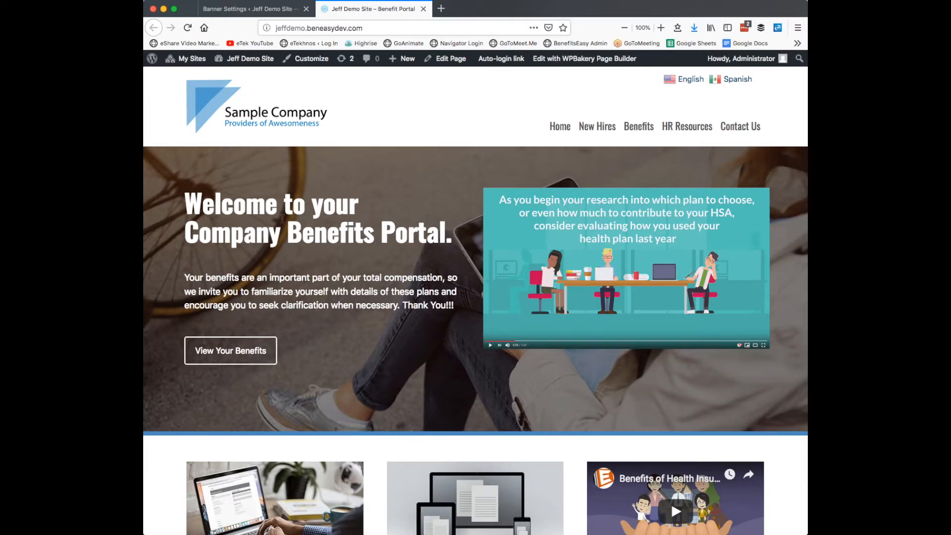
pyautogui.click(255, 10)
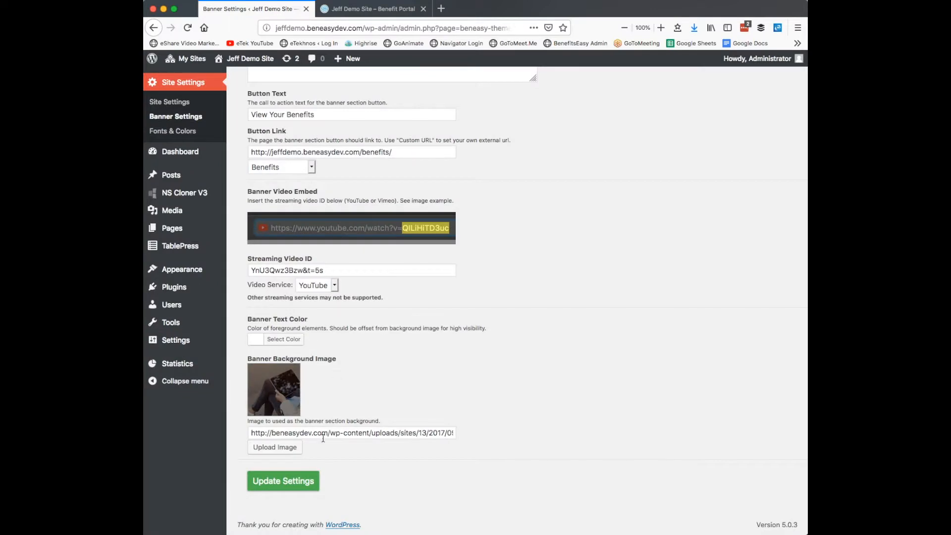
pyautogui.click(273, 449)
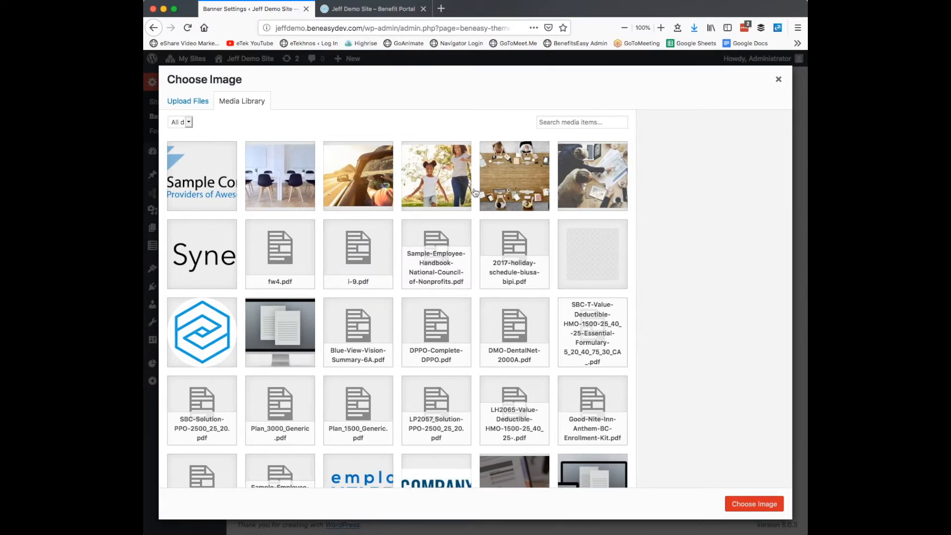
pyautogui.click(357, 176)
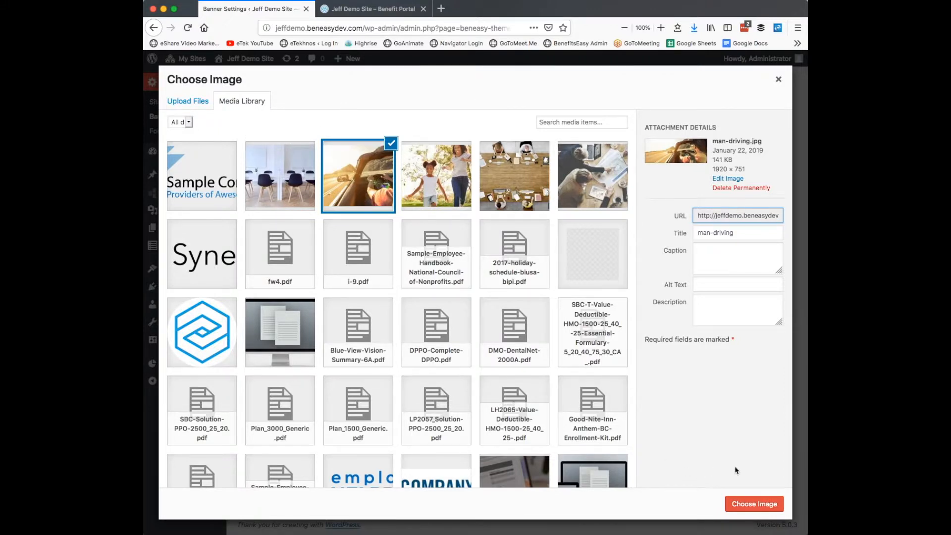
pyautogui.click(749, 503)
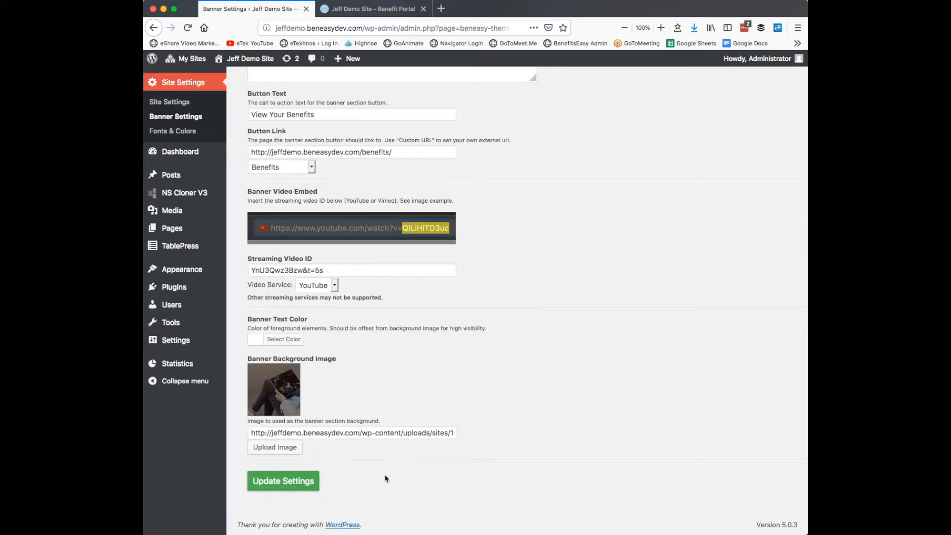
# Save the banner settings and reload the public site to check the new background image.
pyautogui.click(291, 485)
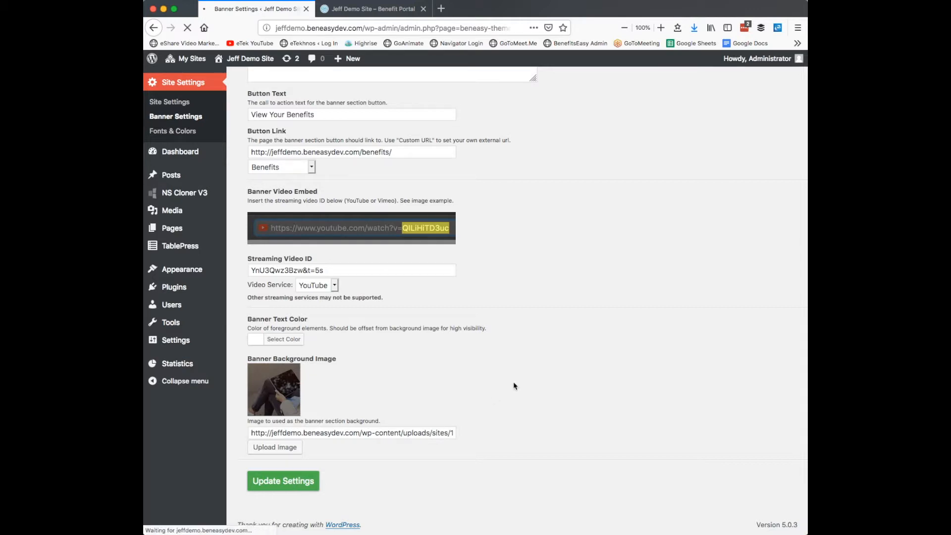
pyautogui.click(341, 11)
pyautogui.click(190, 30)
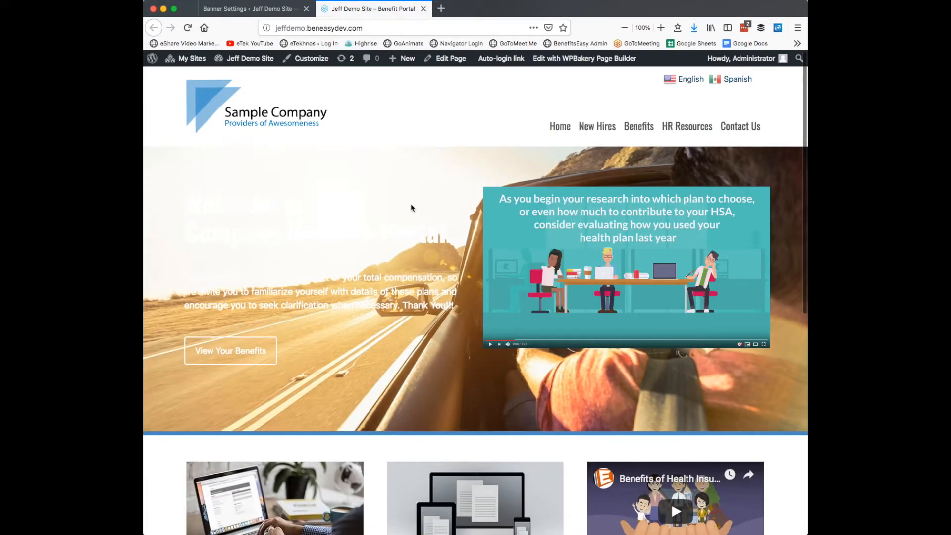
# Return to Banner Settings and set the Banner Text Color to black, #000000.
pyautogui.click(288, 9)
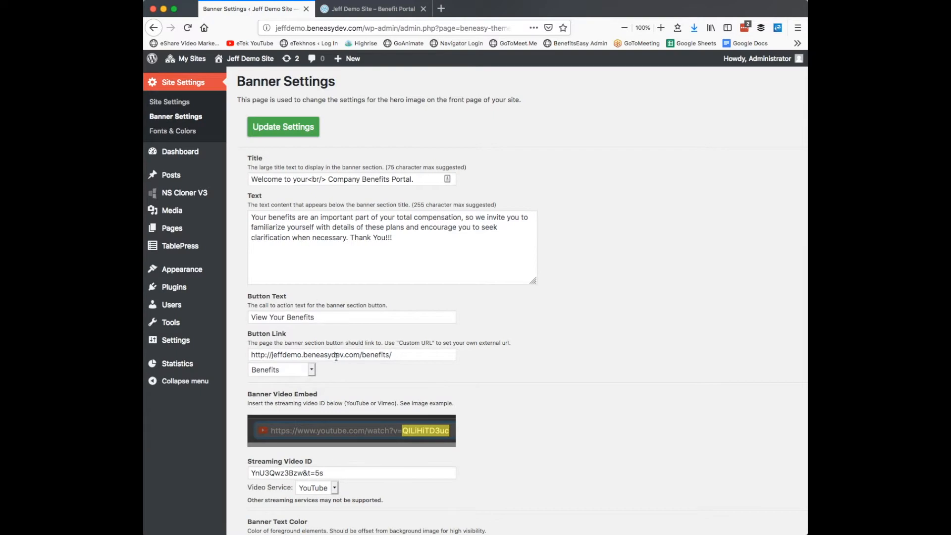
pyautogui.scroll(-5, 335, 356)
pyautogui.click(281, 340)
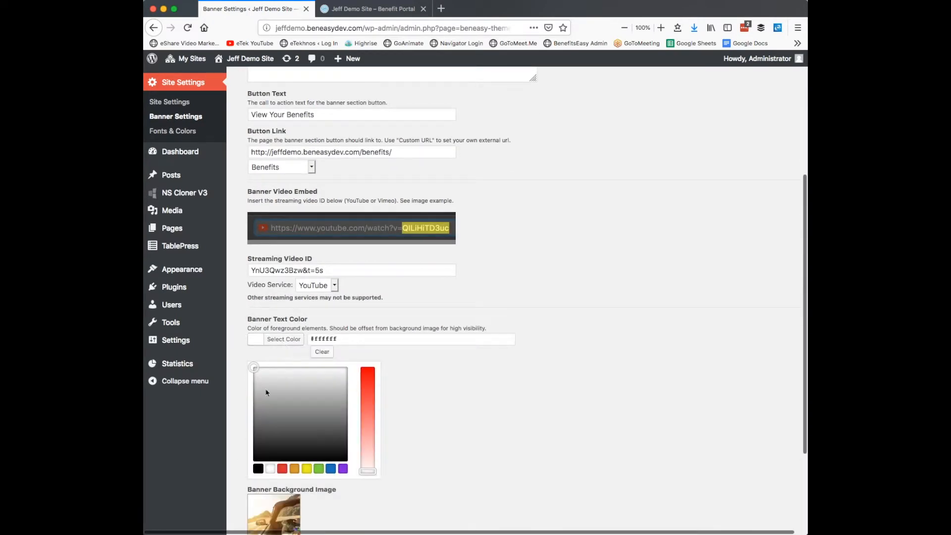
pyautogui.click(257, 469)
# Save the banner settings and reload the public site to check the banner text against the background image.
pyautogui.scroll(-4, 292, 471)
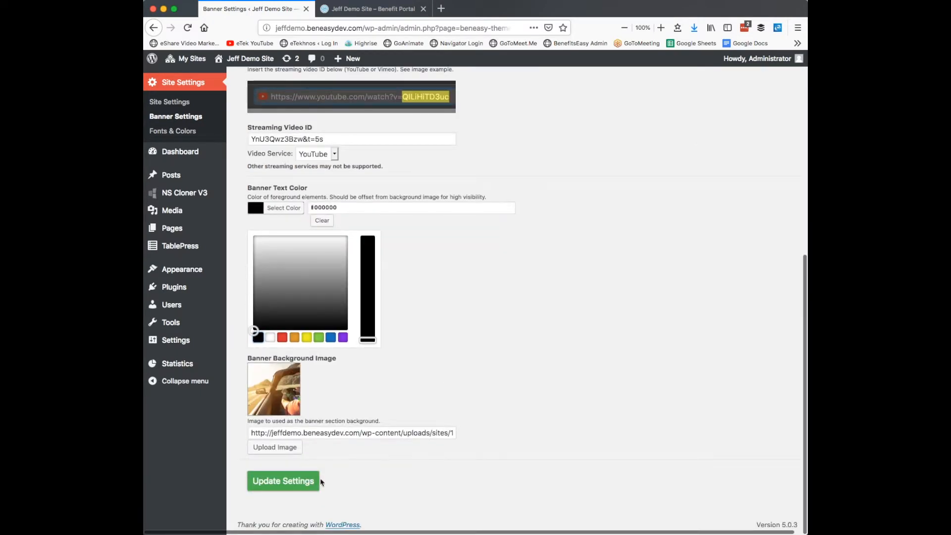
pyautogui.click(298, 482)
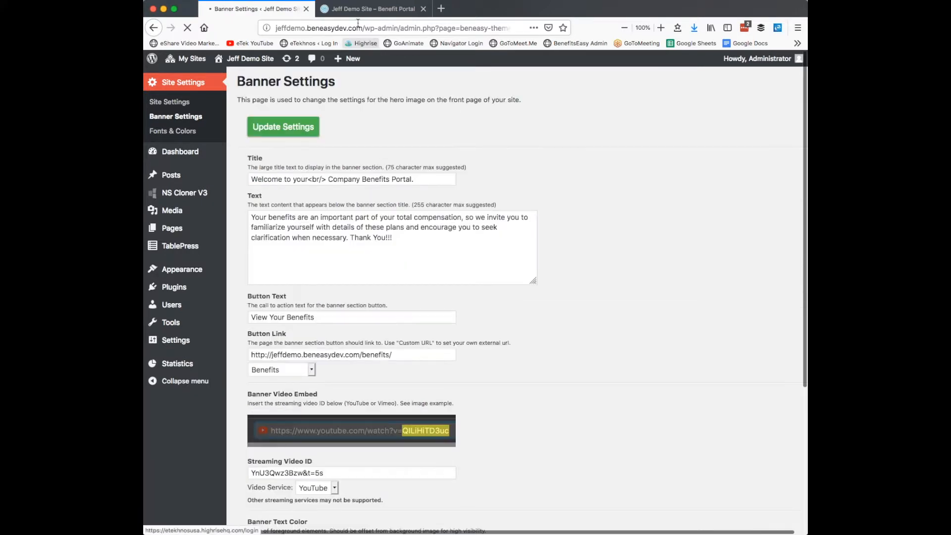
pyautogui.click(372, 9)
pyautogui.click(191, 29)
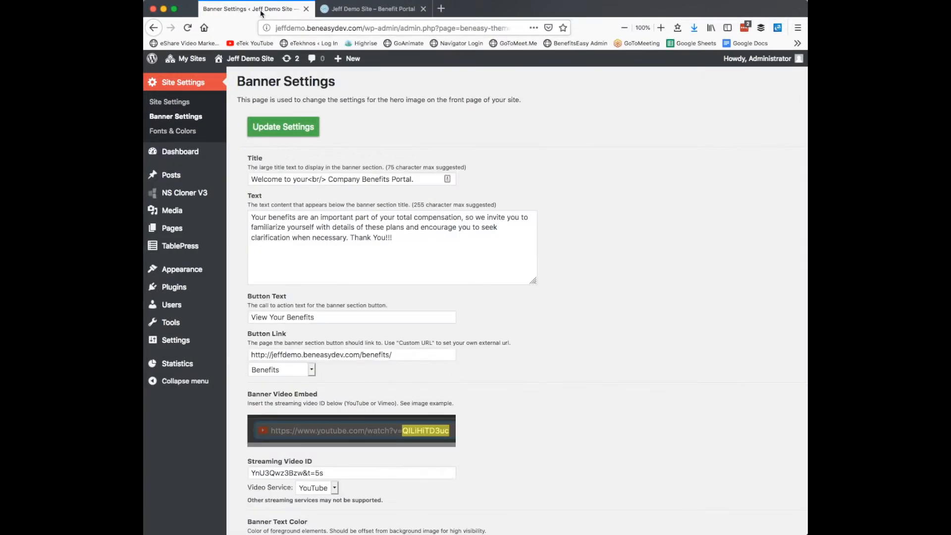
# Open the Fonts & Colors settings and set the Primary Color to the reddish shade #b55344.
pyautogui.click(174, 131)
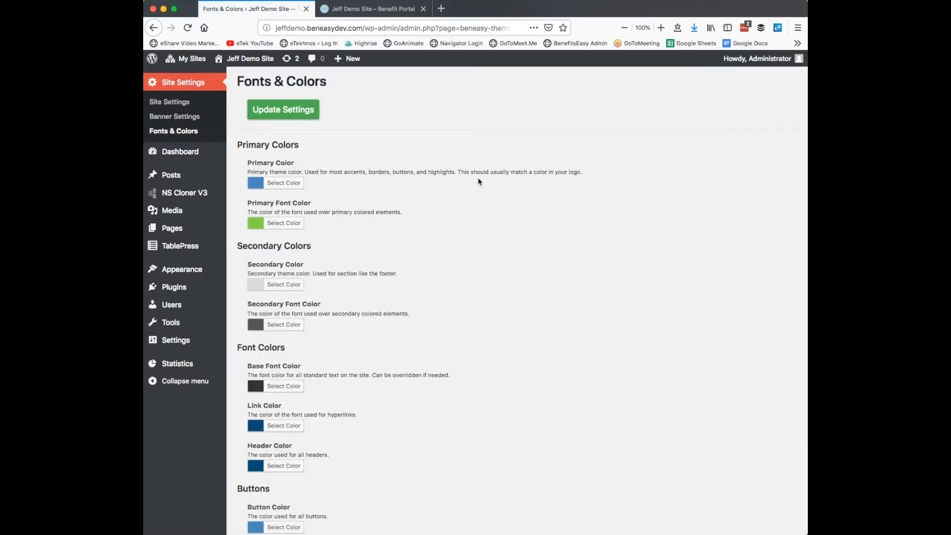
pyautogui.hscroll(1, 326, 164)
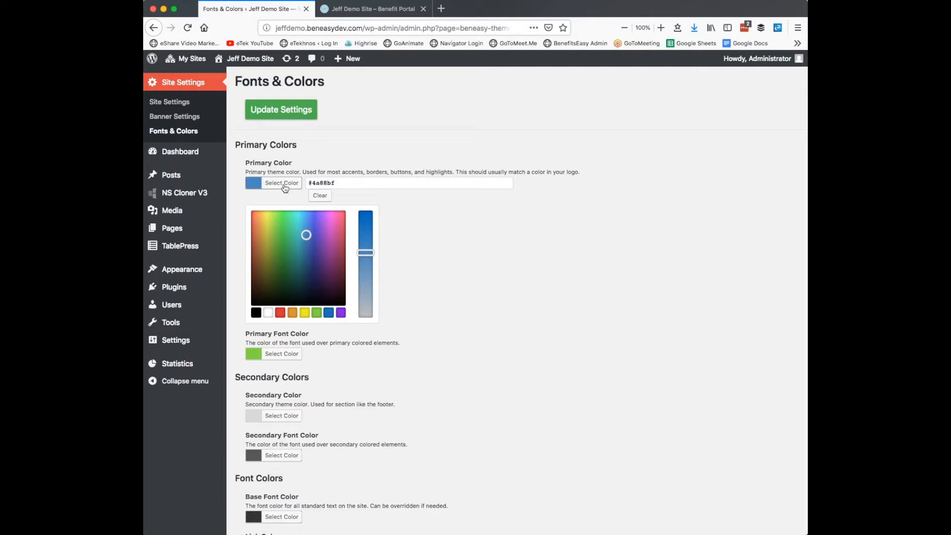
pyautogui.click(312, 257)
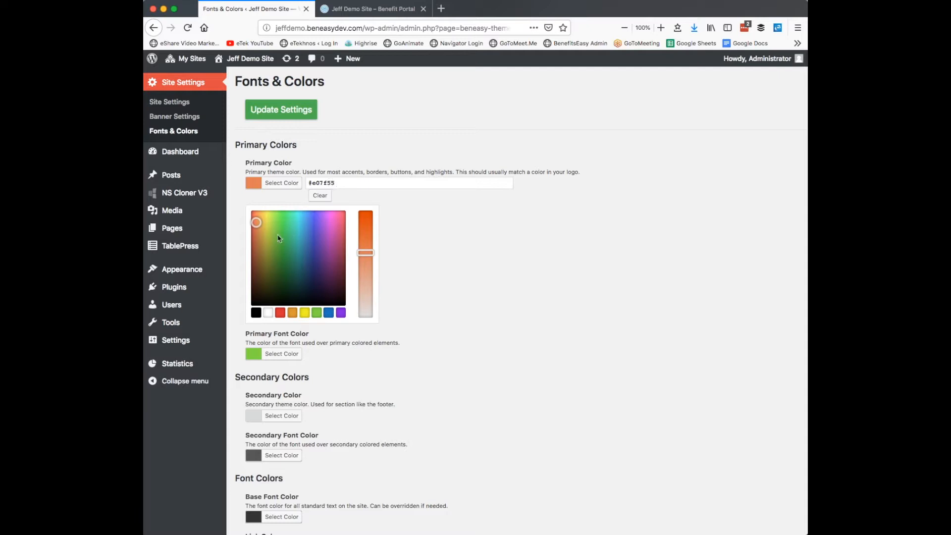
pyautogui.click(253, 238)
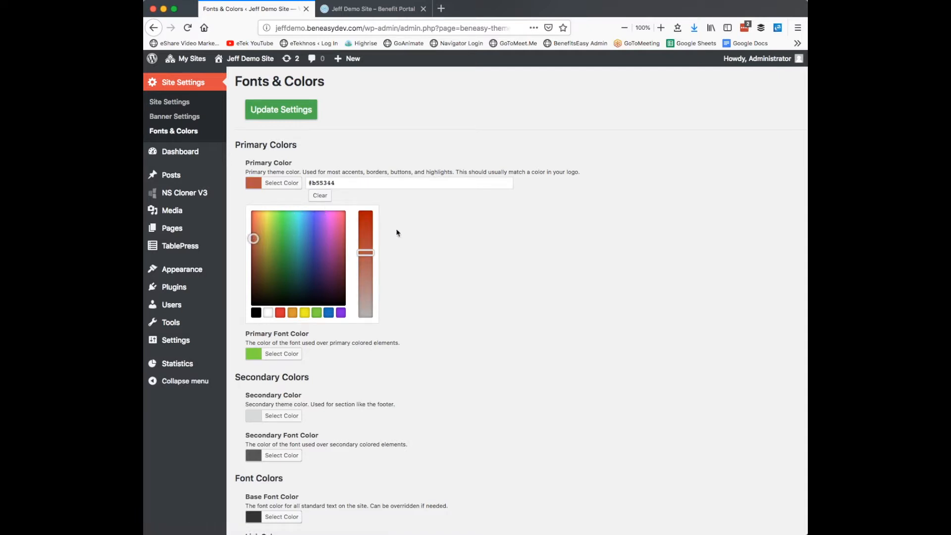
pyautogui.click(288, 185)
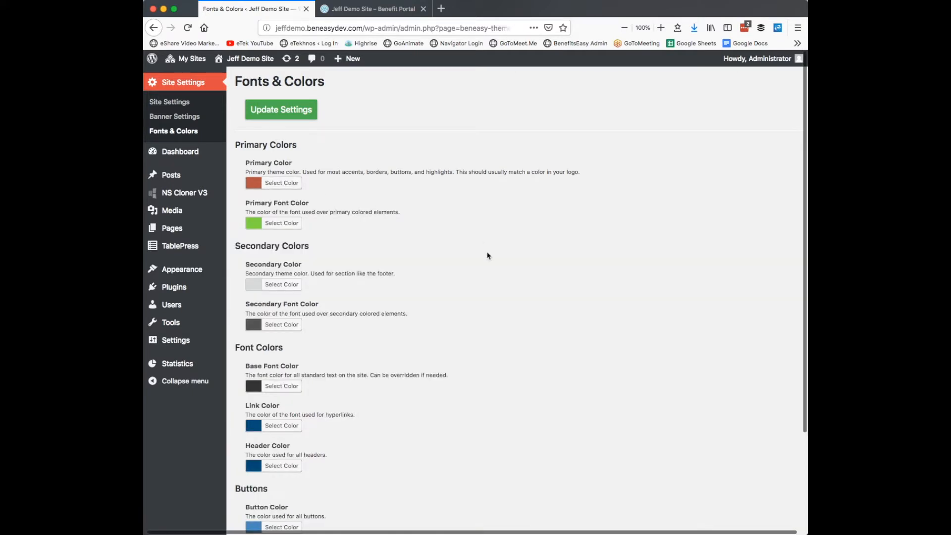
# Look at the buttons on the public site, and set the Button Color to green #53d65a and the Button Text Color to red #dd3333.
pyautogui.scroll(-2, 487, 255)
pyautogui.scroll(-3, 487, 255)
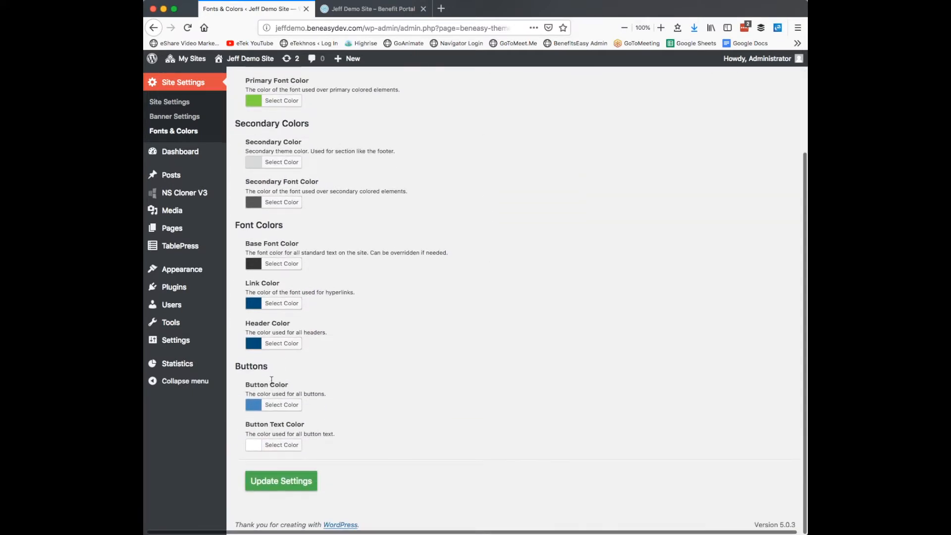
pyautogui.click(341, 9)
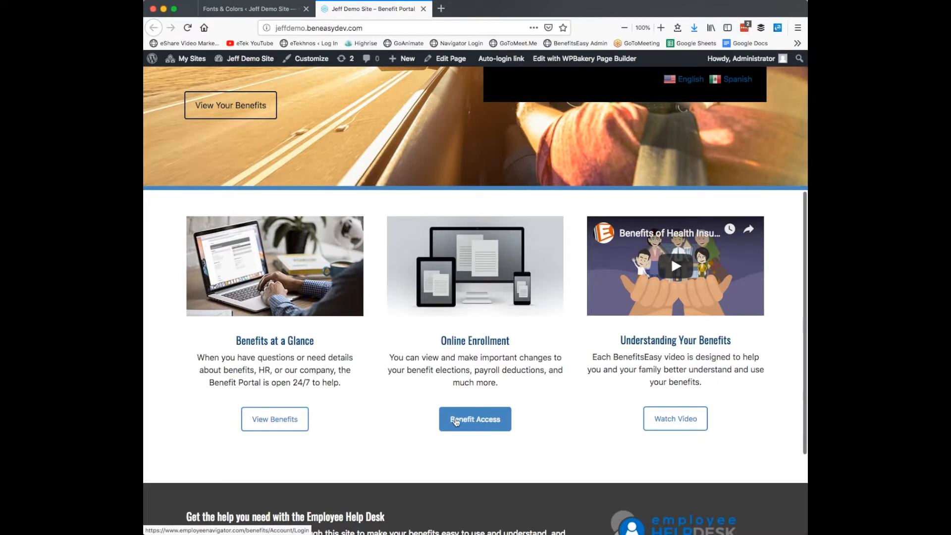
pyautogui.click(268, 14)
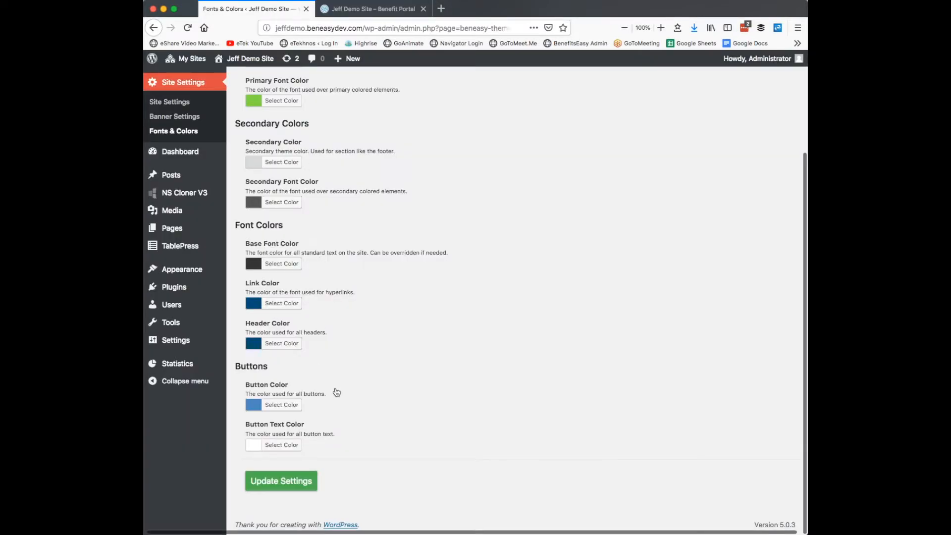
pyautogui.click(280, 407)
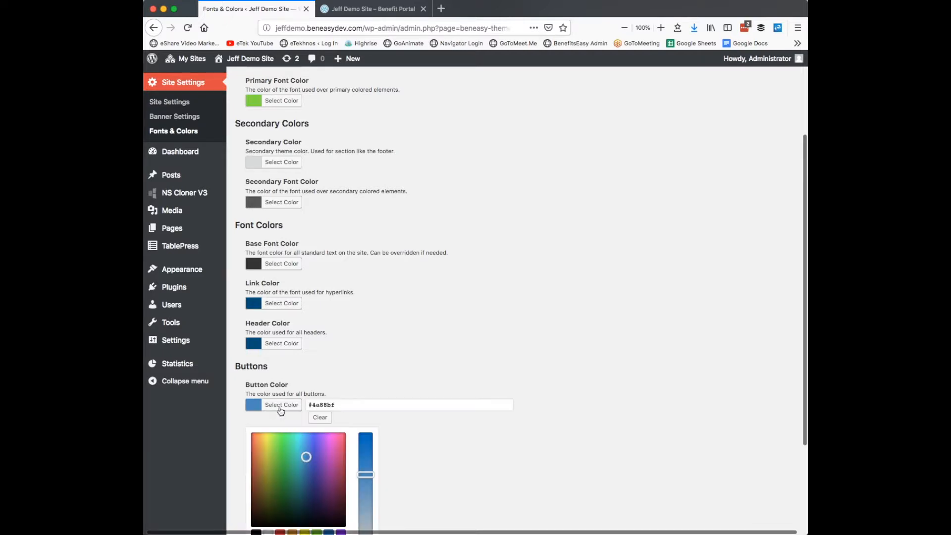
pyautogui.click(283, 448)
pyautogui.scroll(-3, 435, 461)
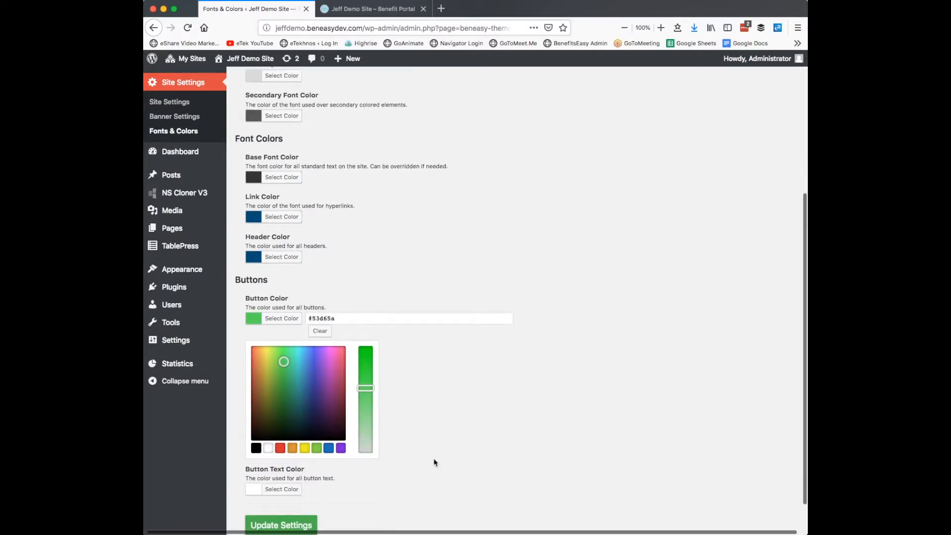
pyautogui.click(281, 445)
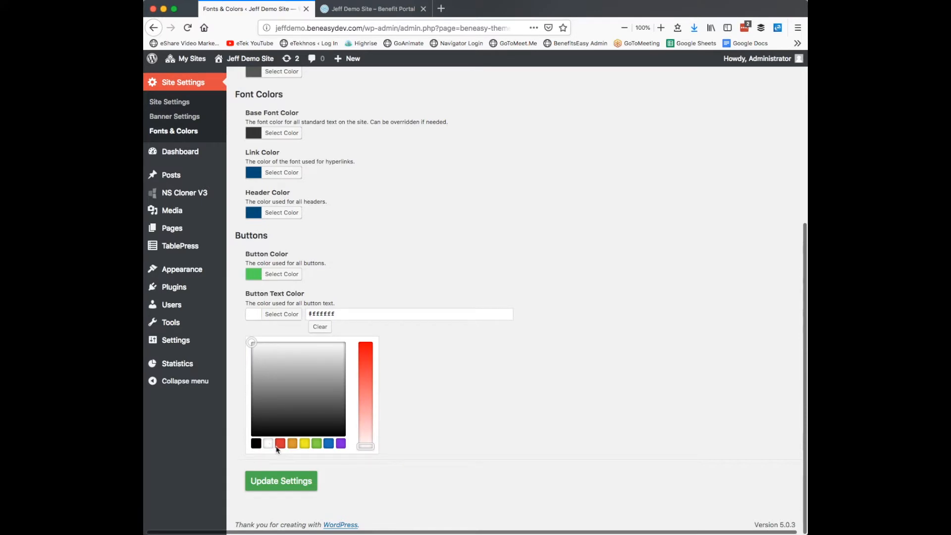
pyautogui.click(281, 445)
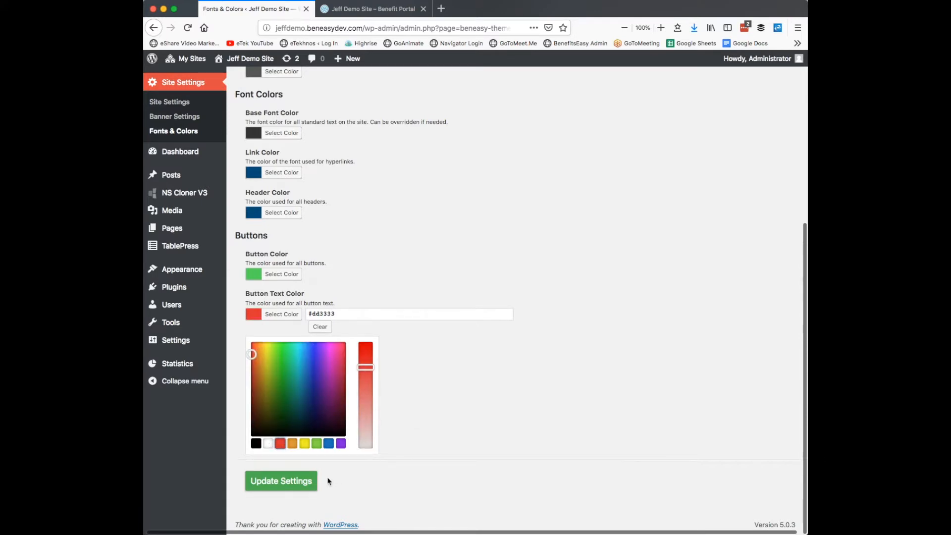
# Save the Fonts & Colors settings and reload the public site to check the new accent and button colors.
pyautogui.click(299, 485)
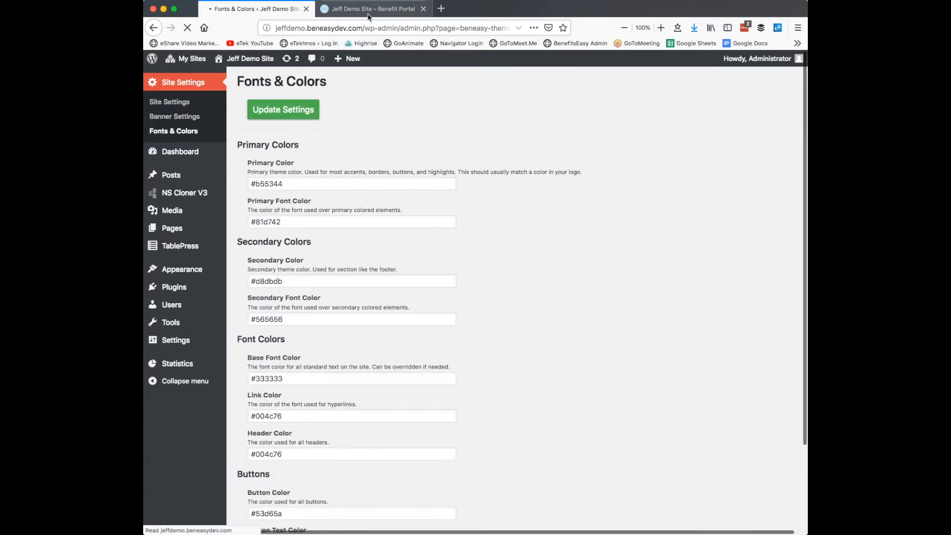
pyautogui.click(371, 9)
pyautogui.press('super+r')
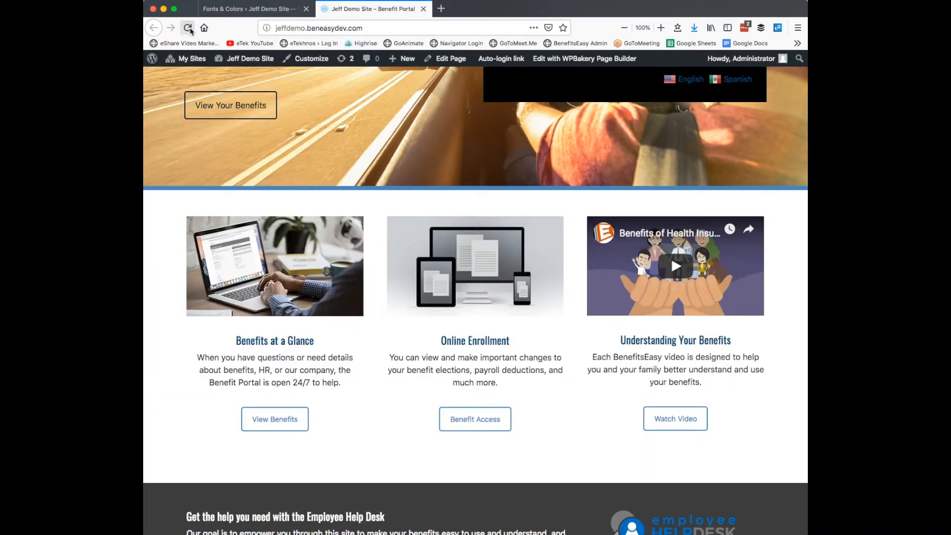
pyautogui.scroll(-5, 342, 218)
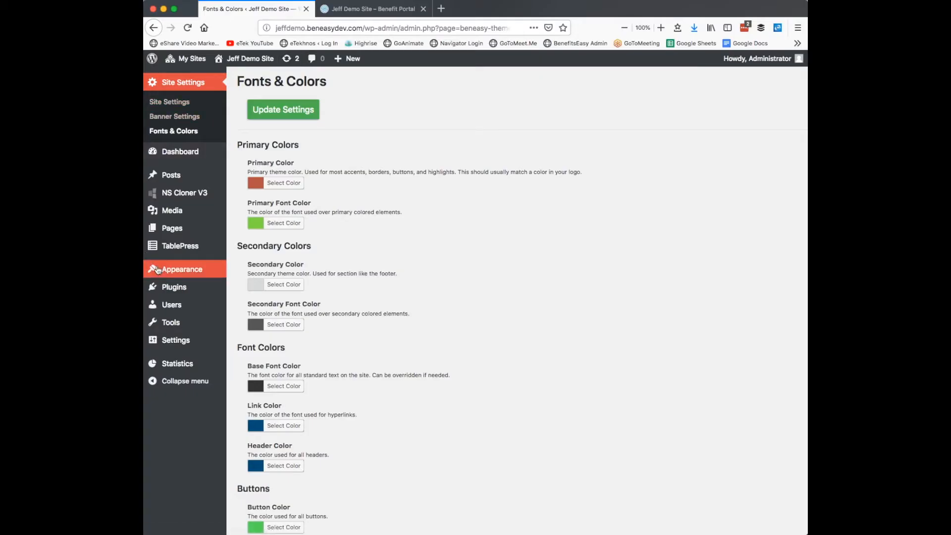
# Open the Widgets page and expand the Text widget in the Left Footer area.
pyautogui.moveTo(164, 270)
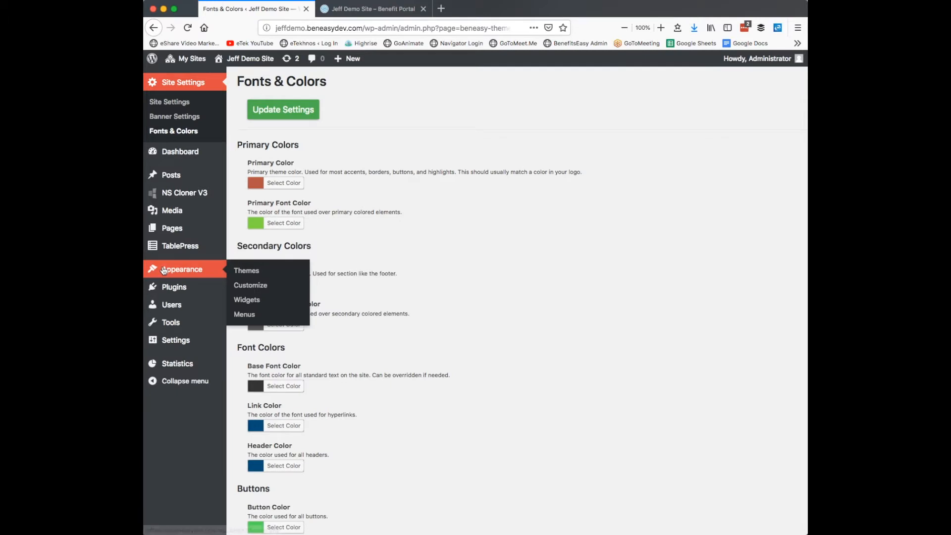
pyautogui.click(248, 302)
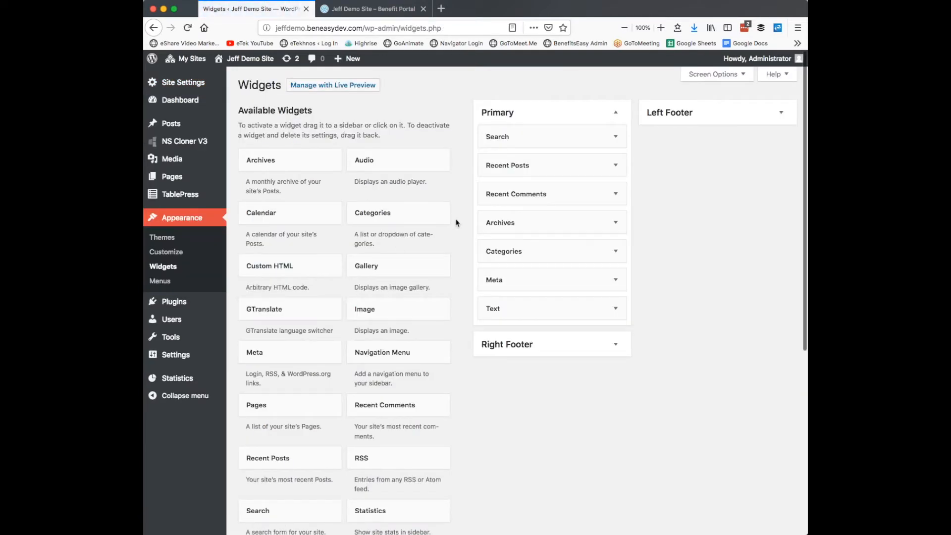
pyautogui.scroll(-1, 777, 121)
pyautogui.click(781, 113)
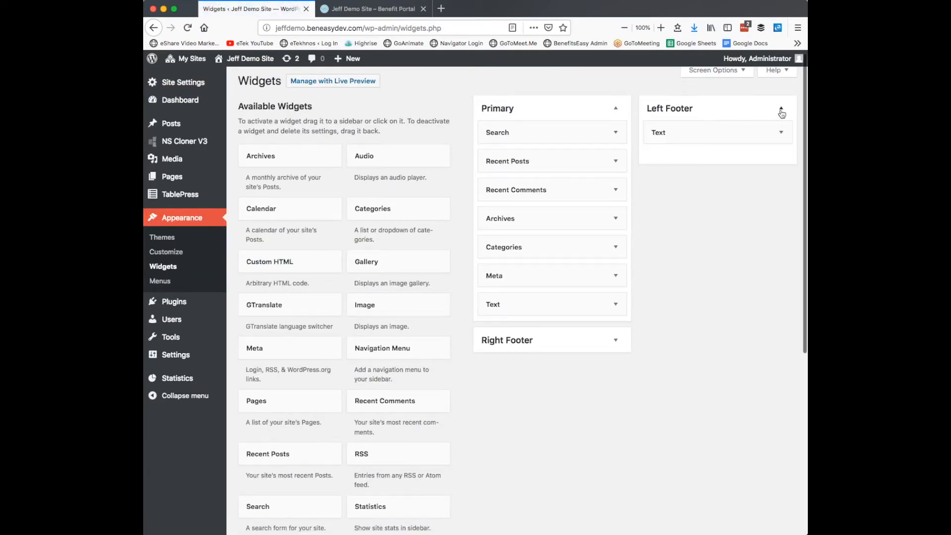
pyautogui.click(781, 135)
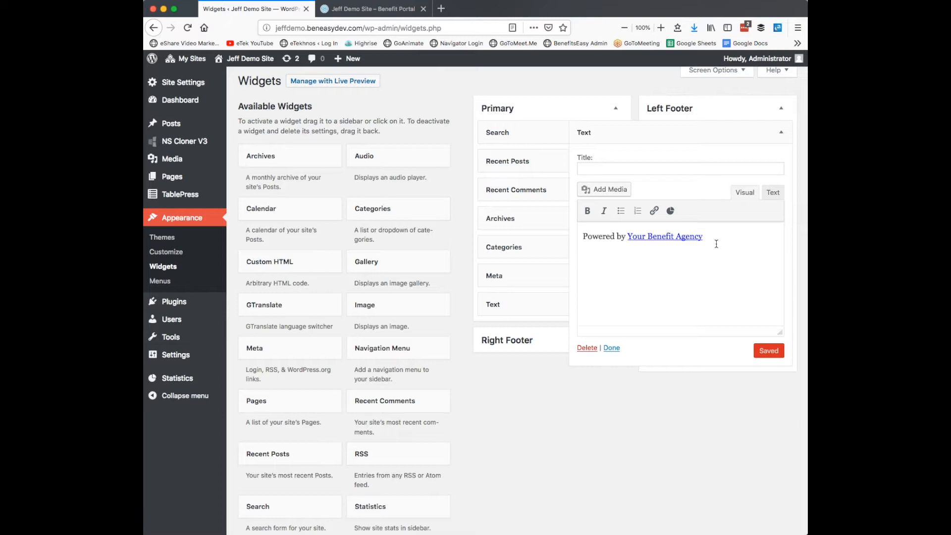
# Remove the hyperlink from "Your Benefit Agency" in the Left Footer text widget.
pyautogui.click(713, 238)
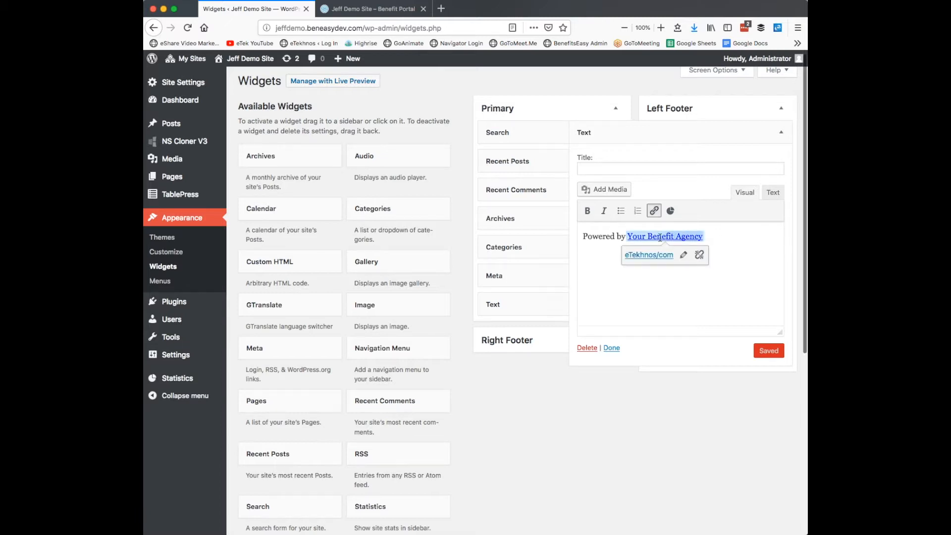
pyautogui.click(700, 256)
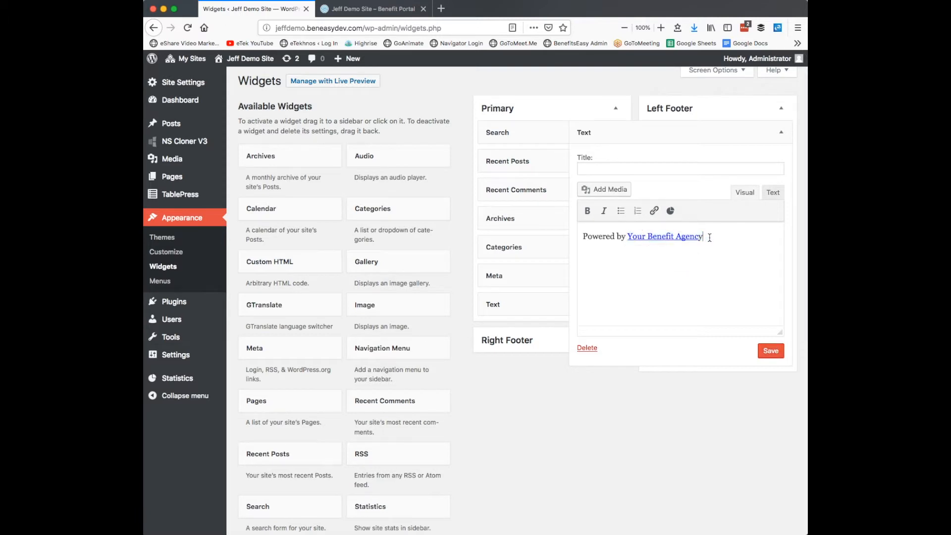
pyautogui.tripleClick(659, 238)
pyautogui.click(630, 236)
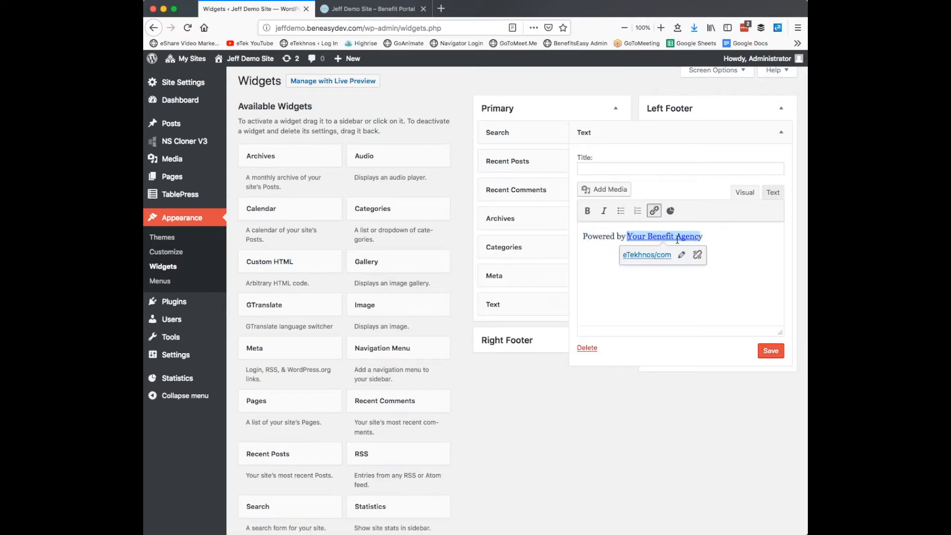
pyautogui.click(697, 254)
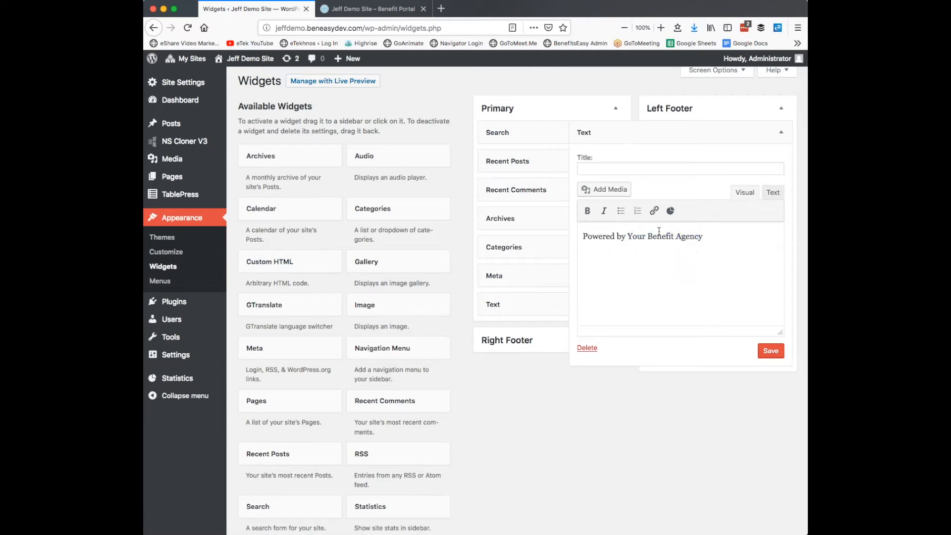
pyautogui.moveTo(706, 237); pyautogui.dragTo(629, 235)
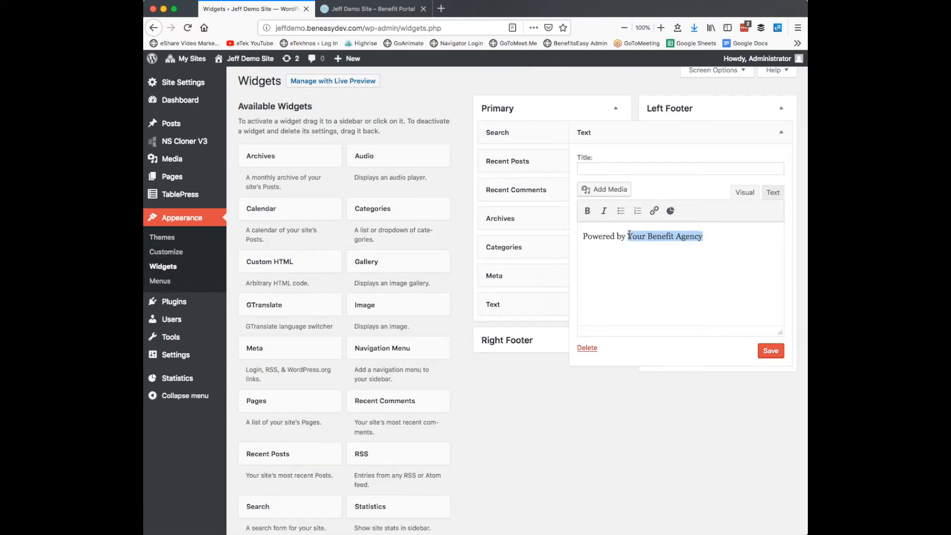
pyautogui.click(655, 212)
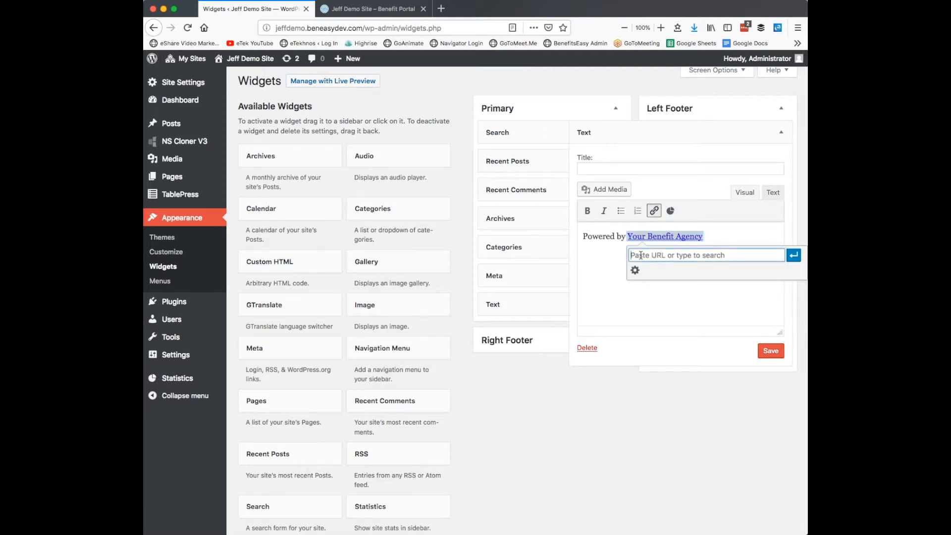
pyautogui.write('www.benefitseasy.com')
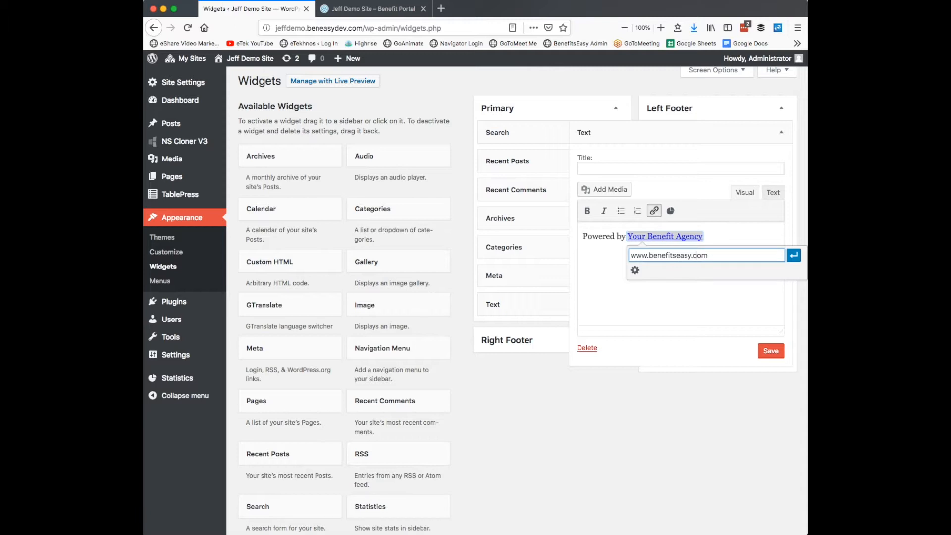
pyautogui.click(636, 270)
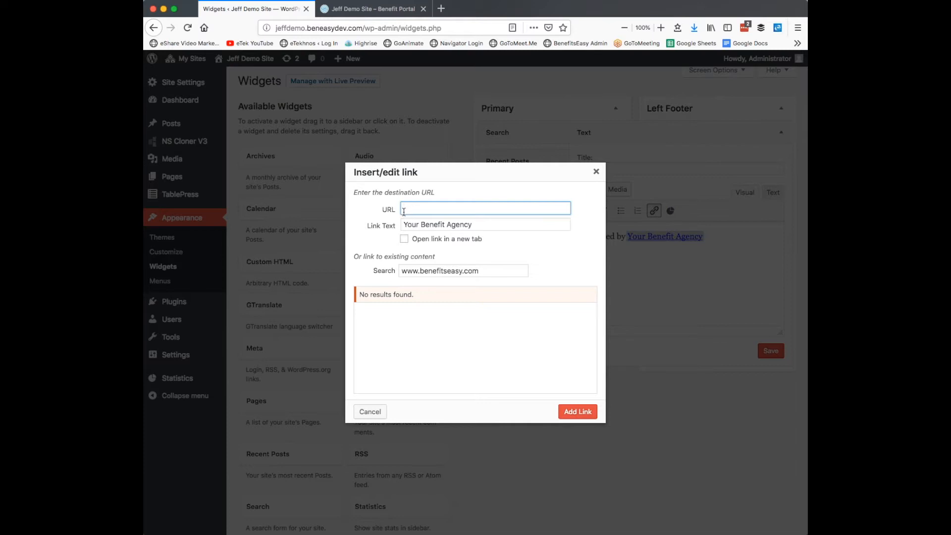
pyautogui.click(404, 239)
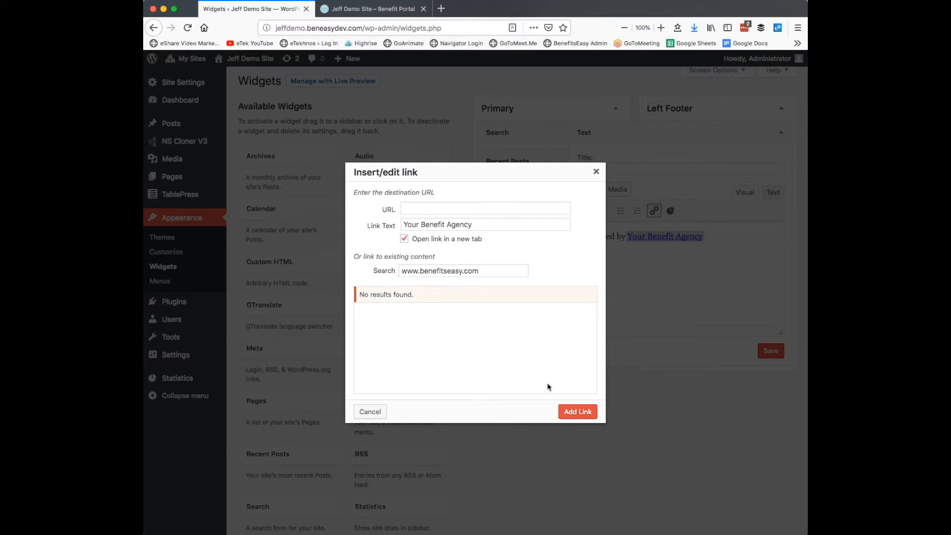
pyautogui.click(374, 411)
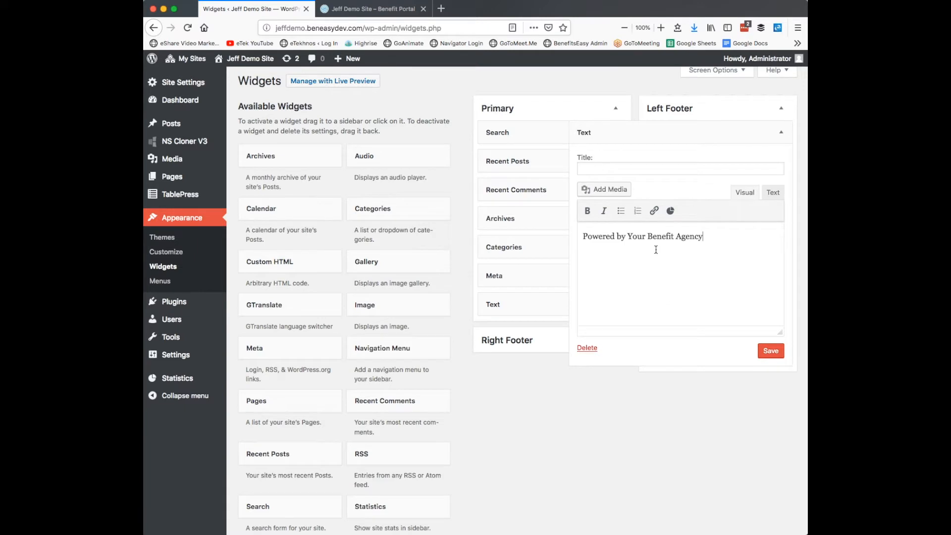
# Save and close the Left Footer text widget, and look at the footer and homepage sections on the public site.
pyautogui.moveTo(628, 238); pyautogui.dragTo(703, 236)
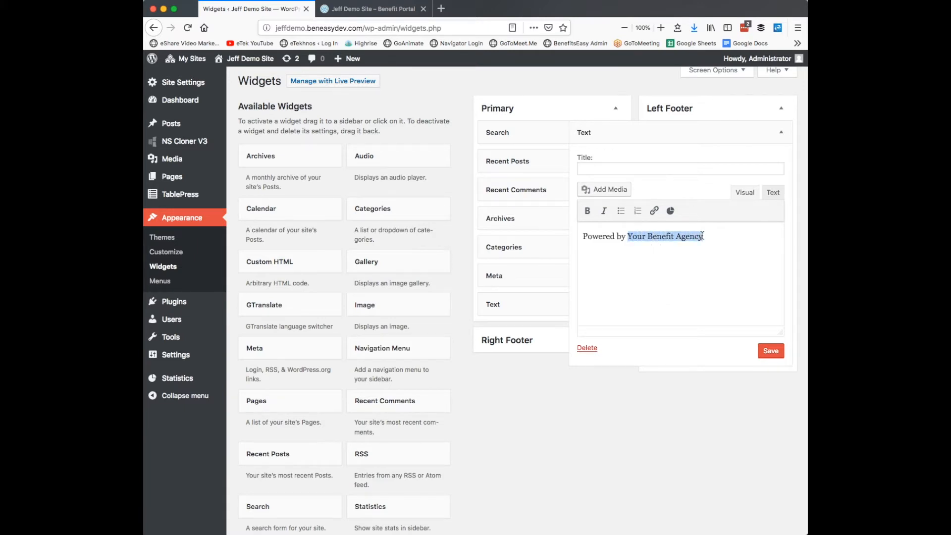
pyautogui.click(768, 353)
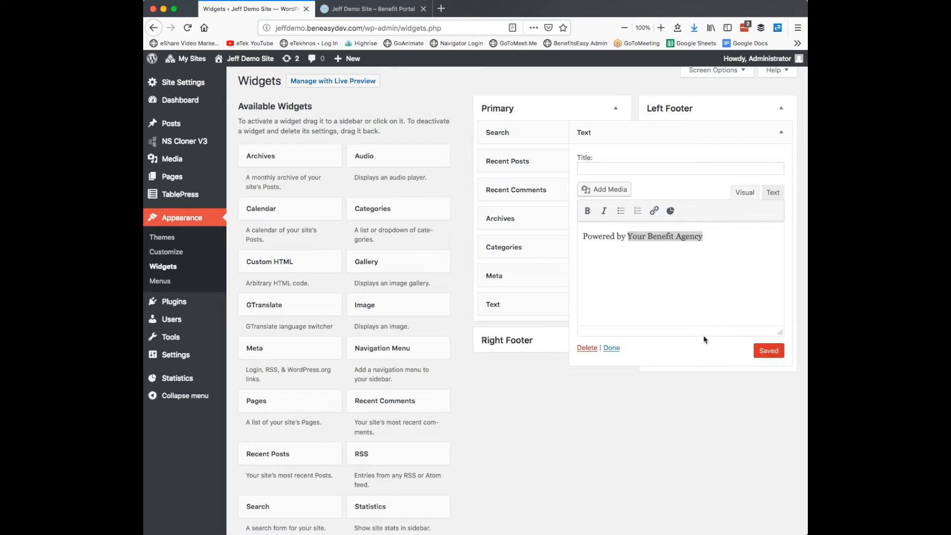
pyautogui.click(613, 348)
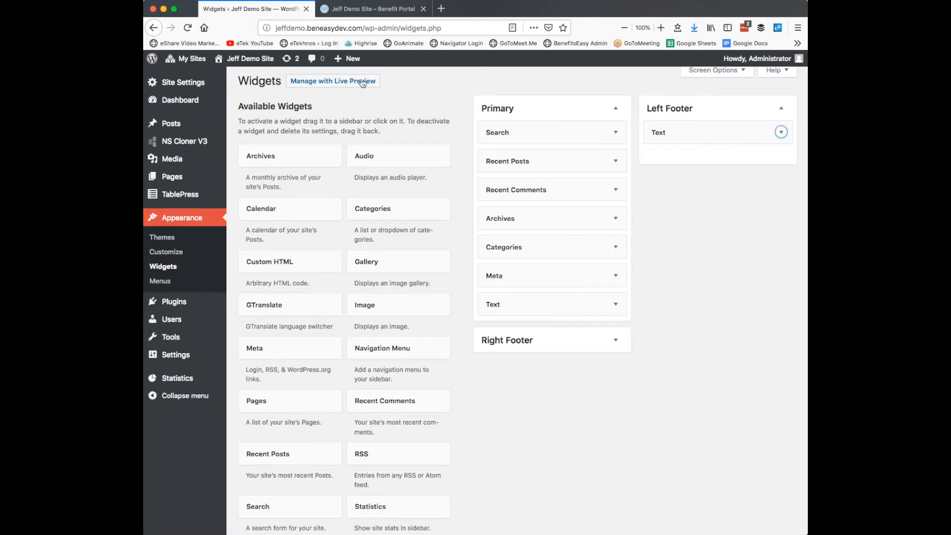
pyautogui.click(367, 9)
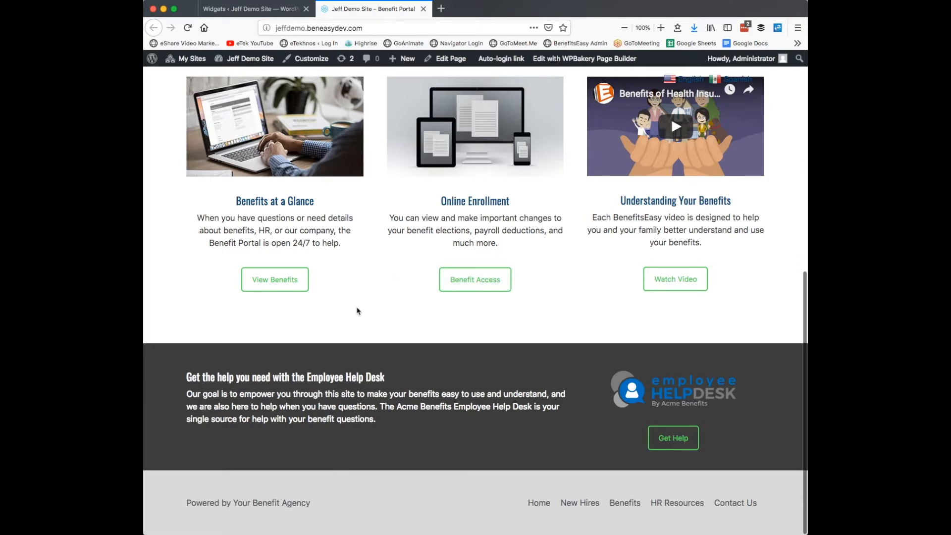
pyautogui.scroll(1, 358, 314)
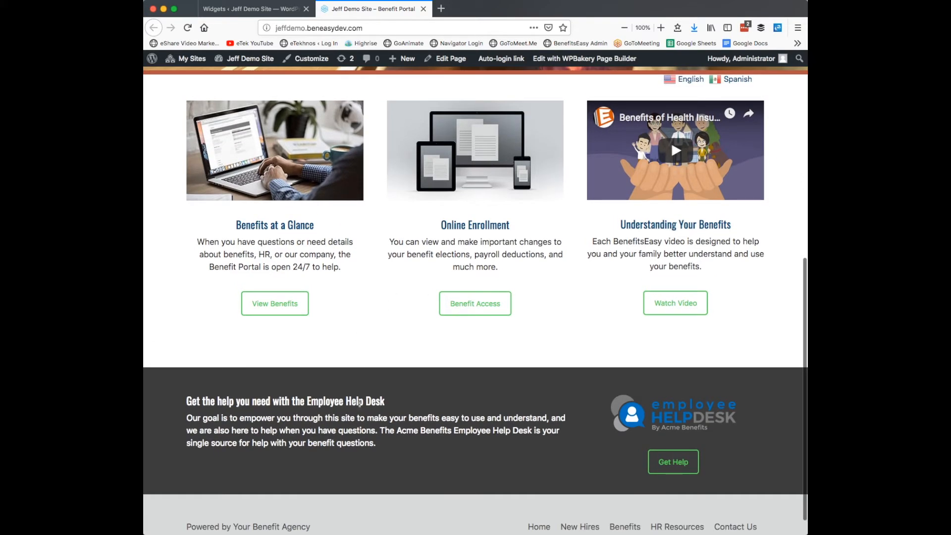
pyautogui.scroll(1, 387, 345)
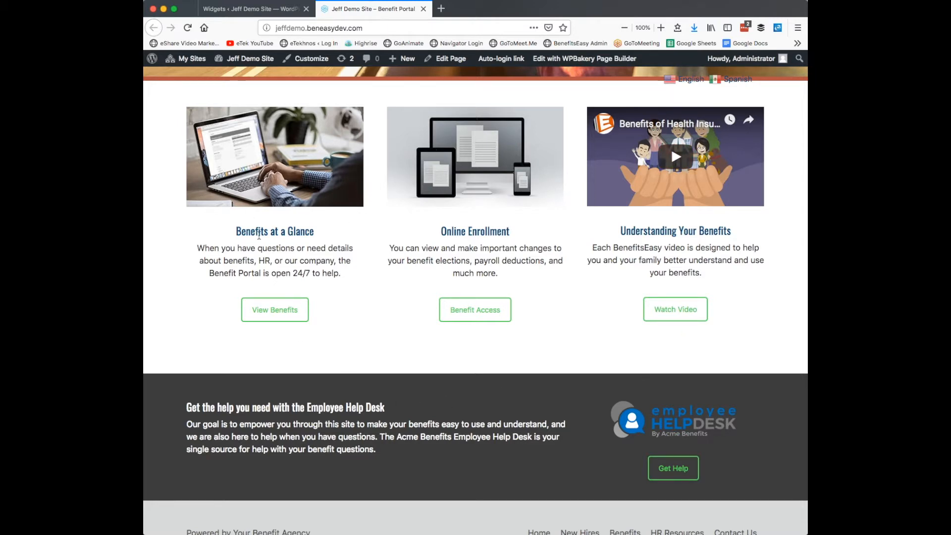
# Return to the site admin, list all pages and open the Homepage for editing.
pyautogui.click(250, 9)
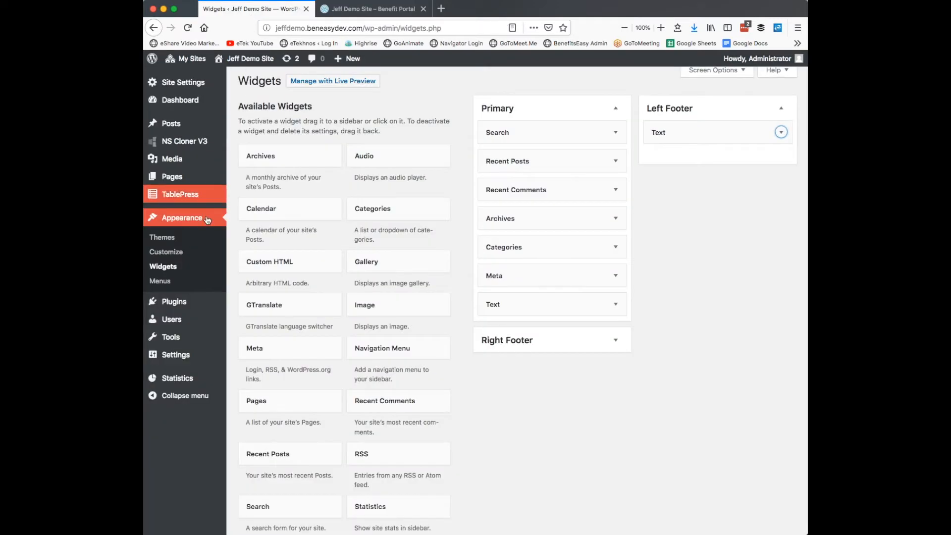
pyautogui.moveTo(184, 178)
pyautogui.click(243, 179)
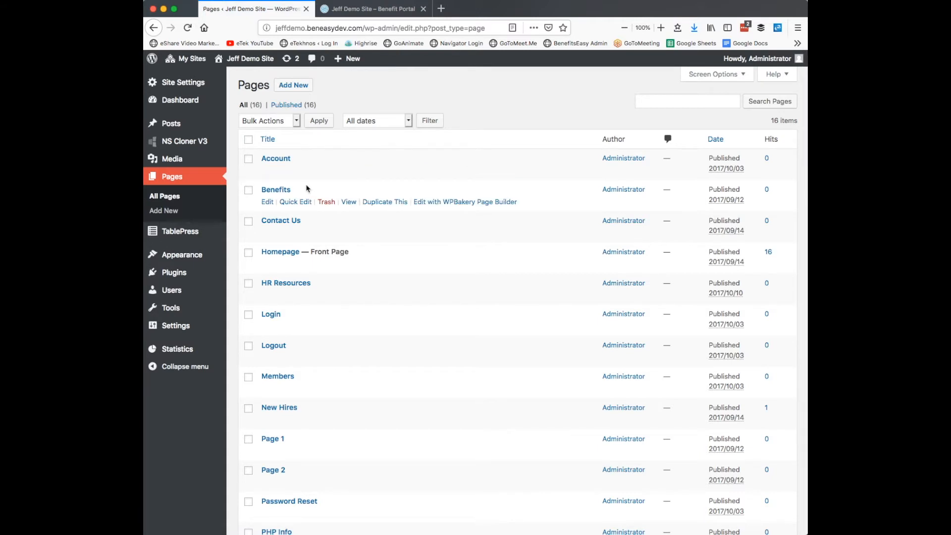
pyautogui.click(279, 253)
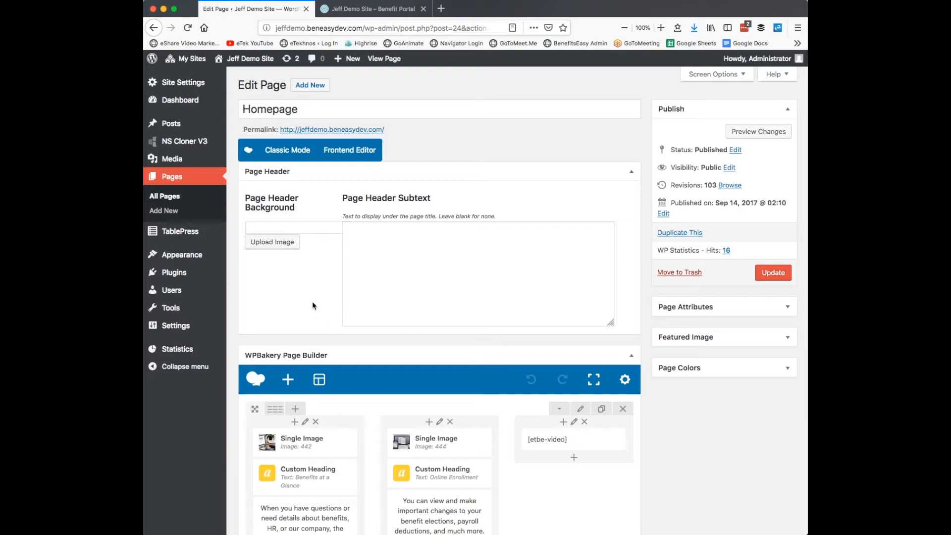
# Examine the settings of the "Benefits at a Glance" heading and the "View Benefits" button, comparing the column with the public site.
pyautogui.scroll(-5, 313, 305)
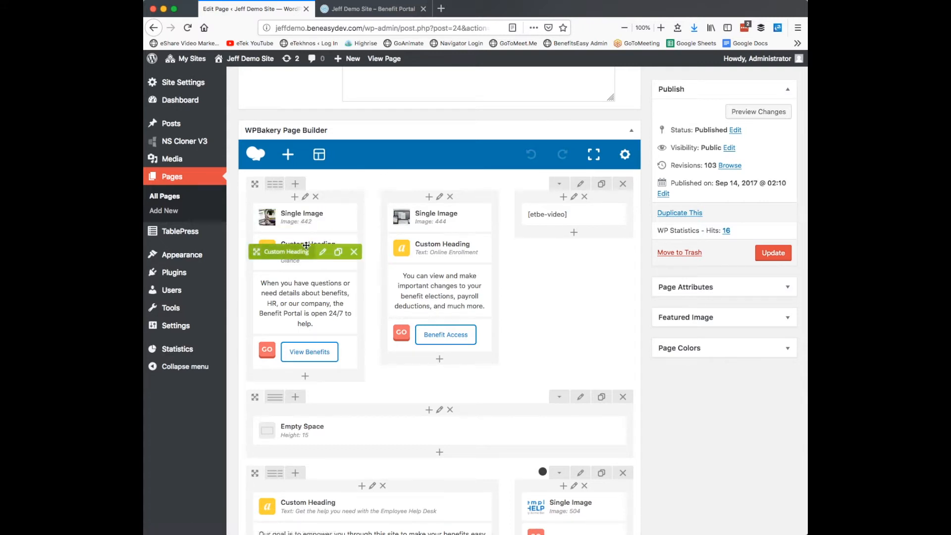
pyautogui.click(321, 253)
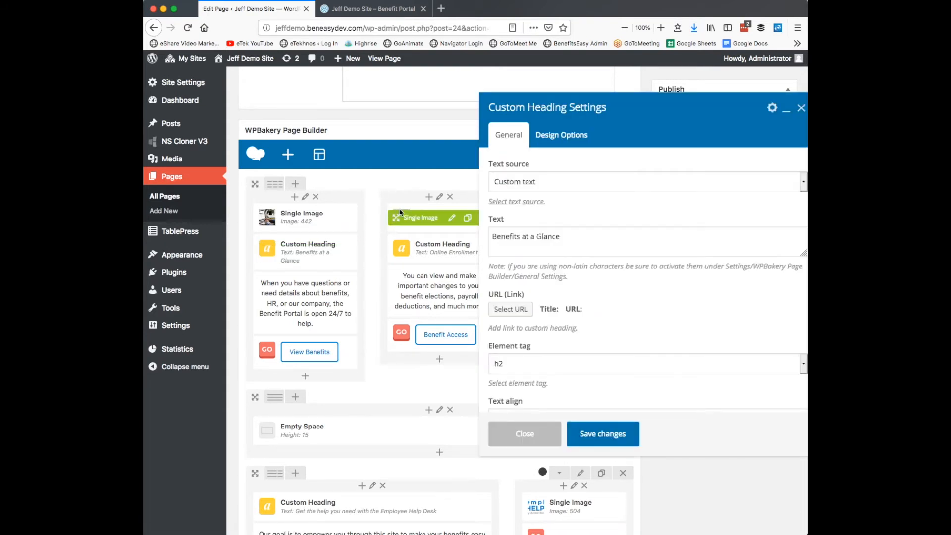
pyautogui.click(349, 9)
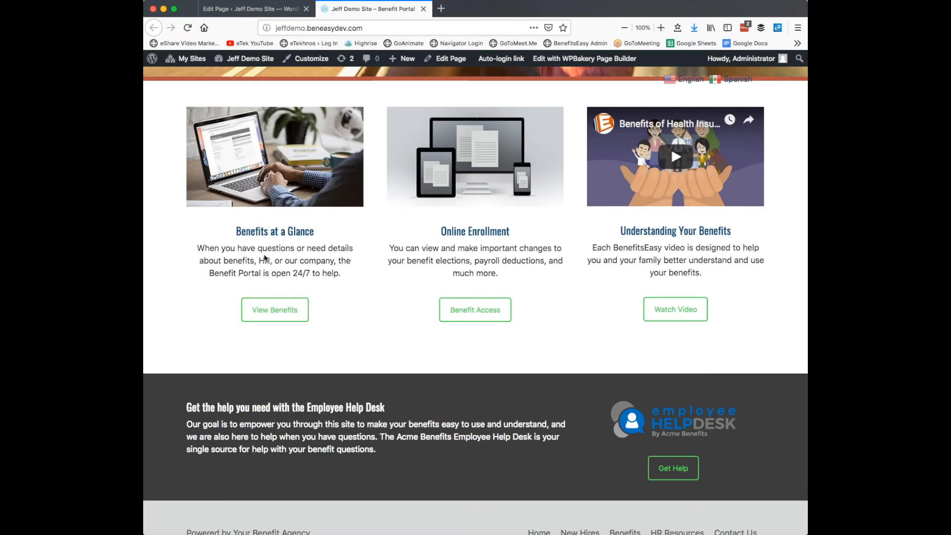
pyautogui.click(275, 10)
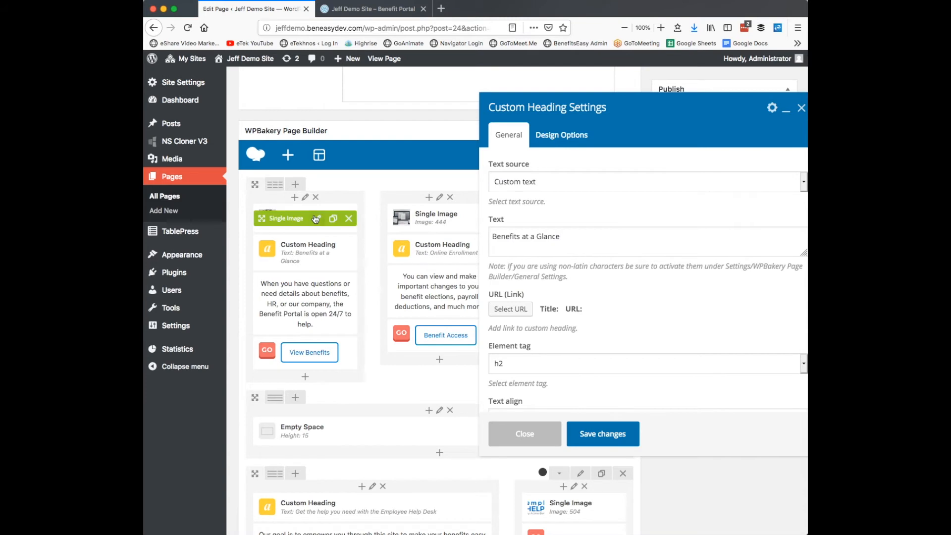
pyautogui.click(530, 442)
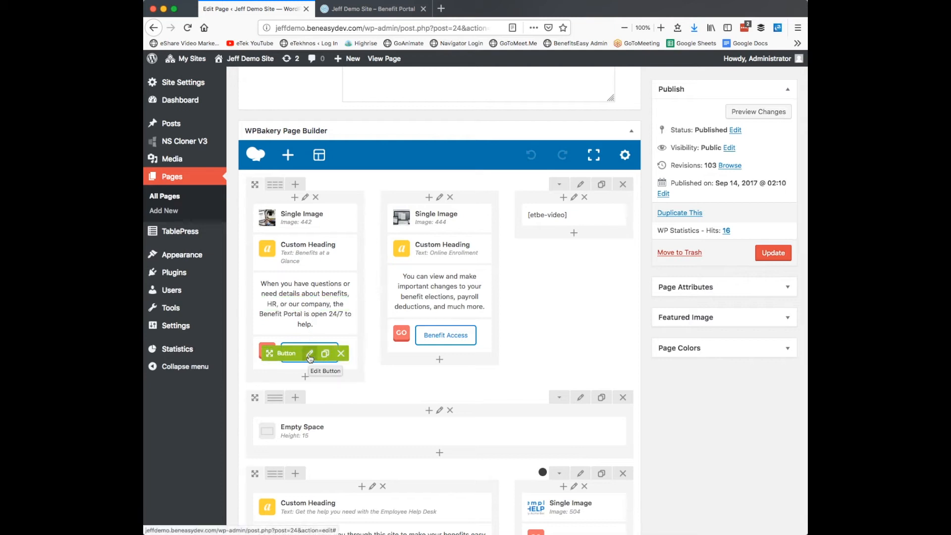
pyautogui.click(310, 355)
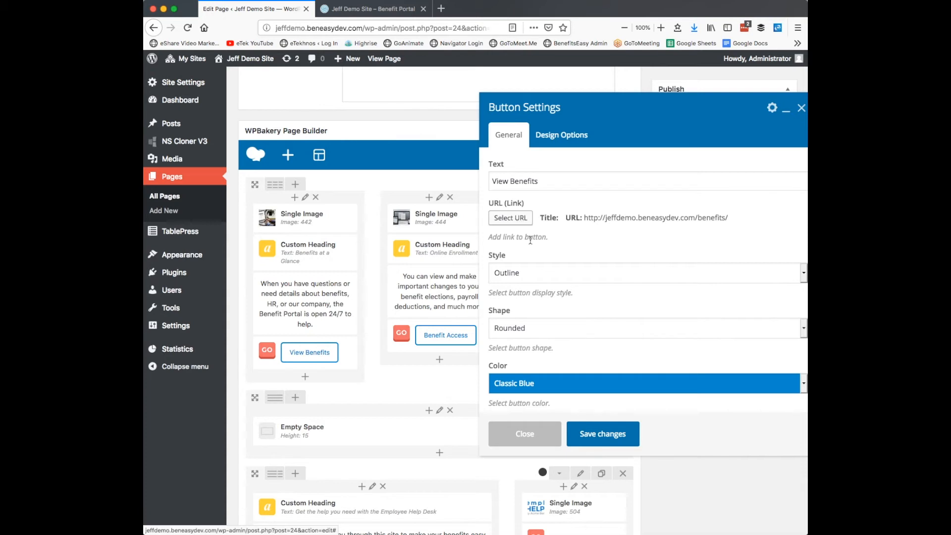
pyautogui.click(535, 438)
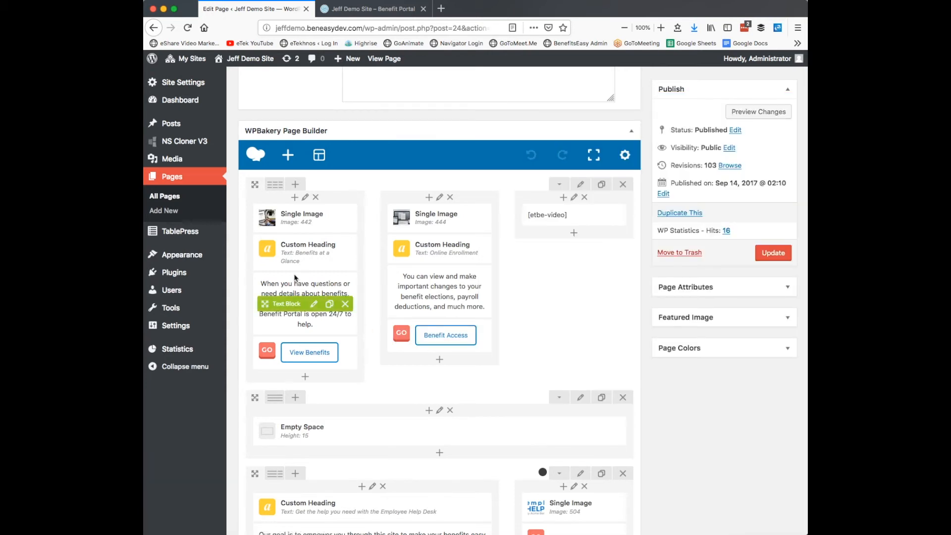
# Compare the [etbe-video] element in the page builder with the video section on the public homepage.
pyautogui.moveTo(590, 217)
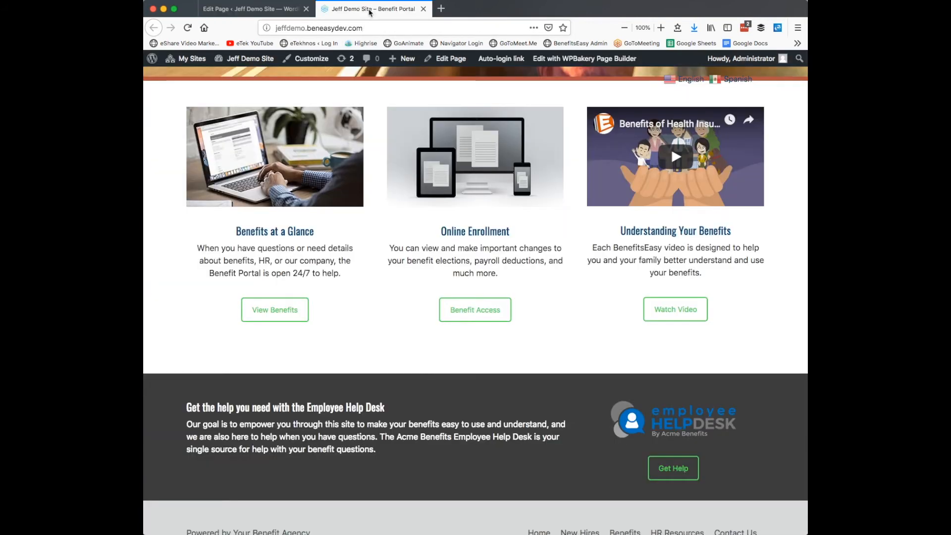
pyautogui.click(371, 9)
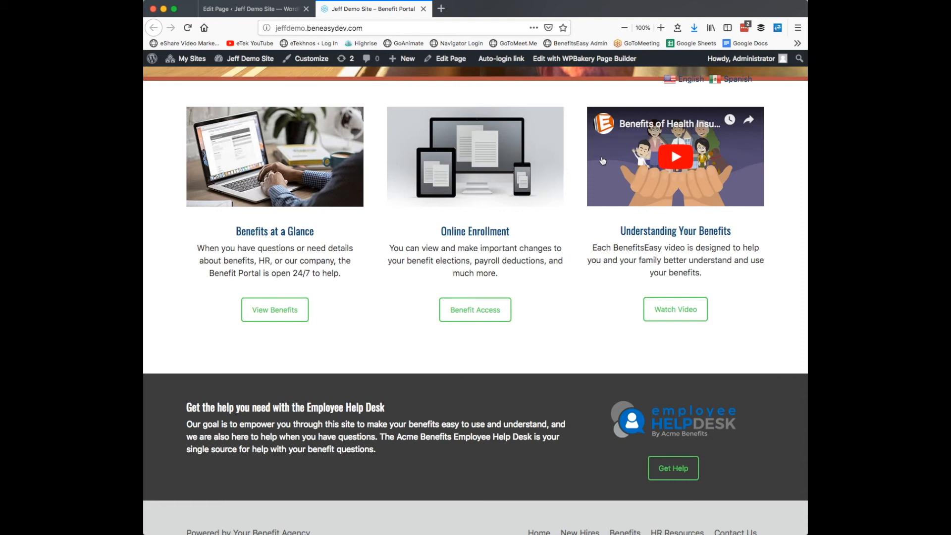
pyautogui.click(282, 9)
pyautogui.moveTo(560, 243)
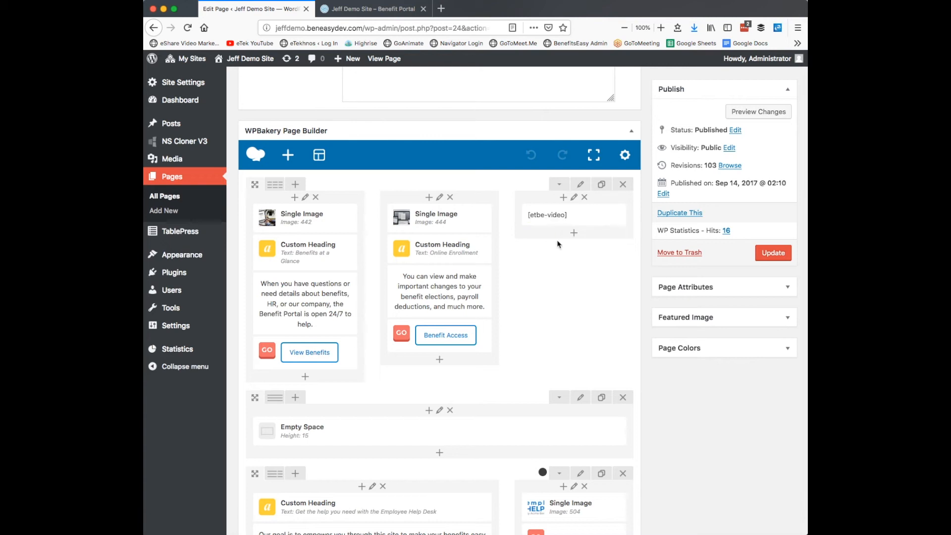
# Examine the Employee Help Desk row in the page builder and compare it with that section on the public homepage.
pyautogui.scroll(-3, 548, 264)
pyautogui.scroll(-2, 548, 264)
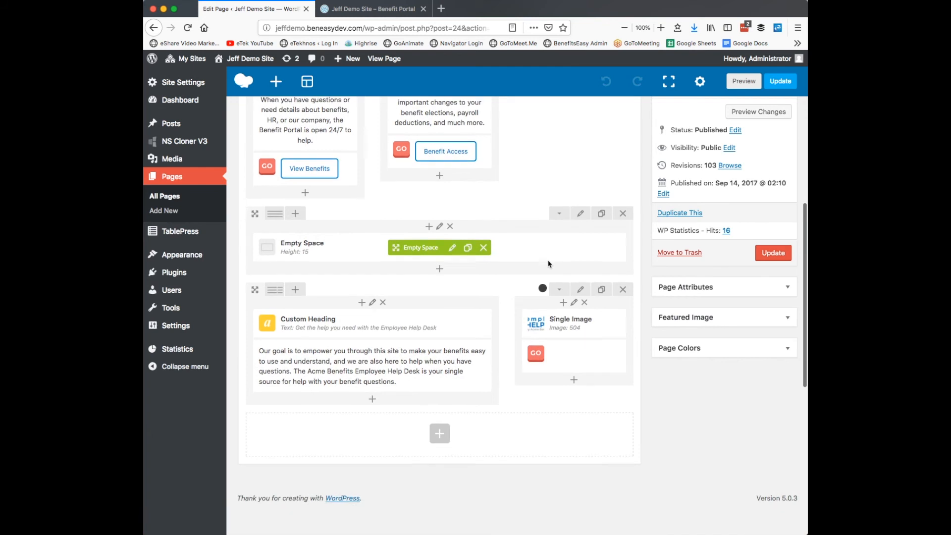
pyautogui.click(347, 9)
pyautogui.scroll(-1, 426, 309)
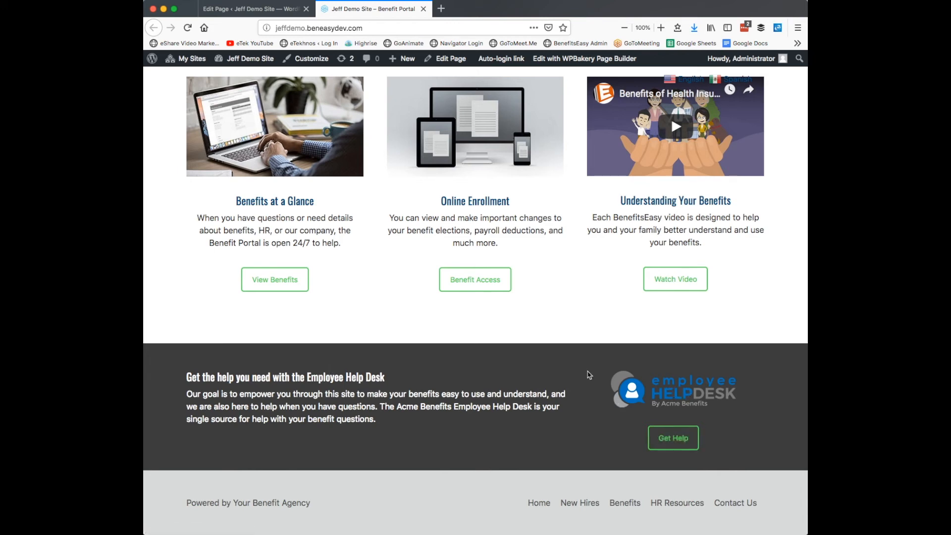
# Examine the settings of the "Get Help" button in the Employee Help Desk row of the page builder, including its link.
pyautogui.click(252, 9)
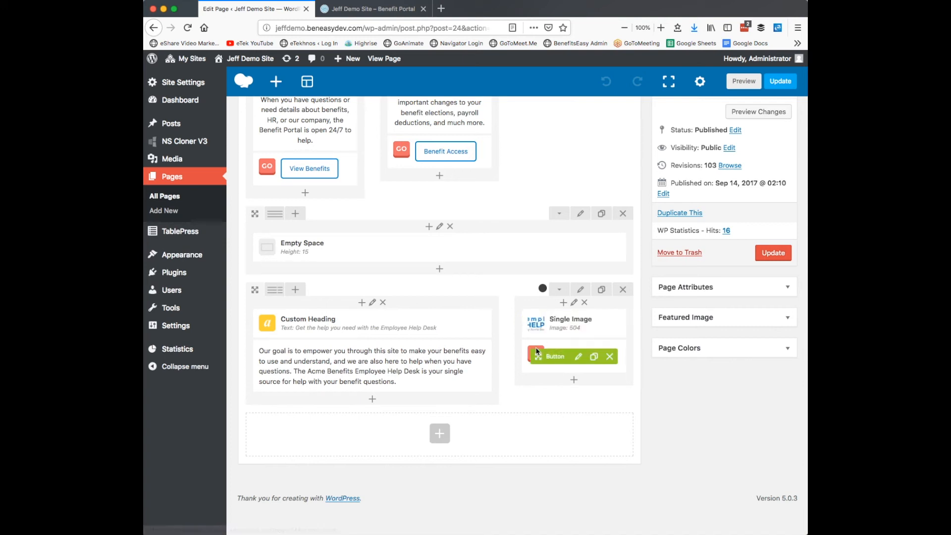
pyautogui.click(578, 357)
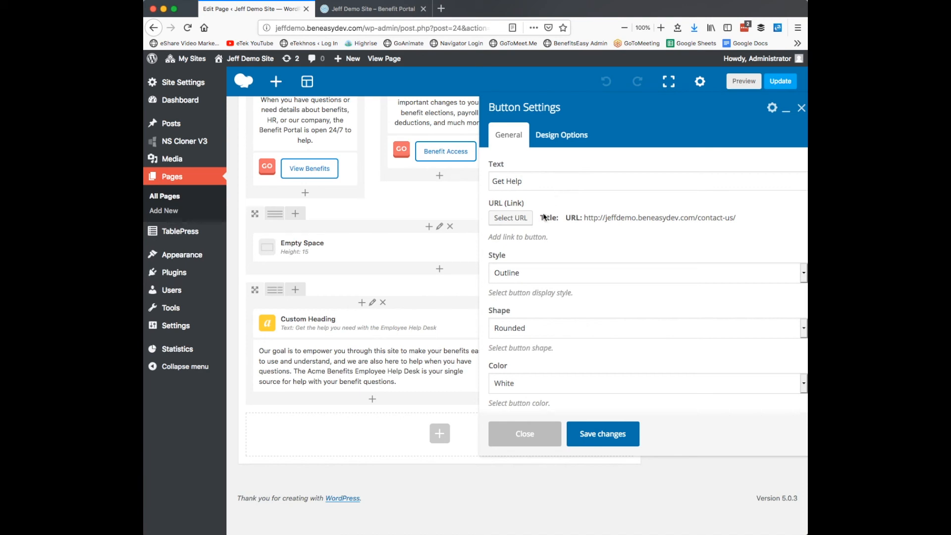
pyautogui.click(532, 439)
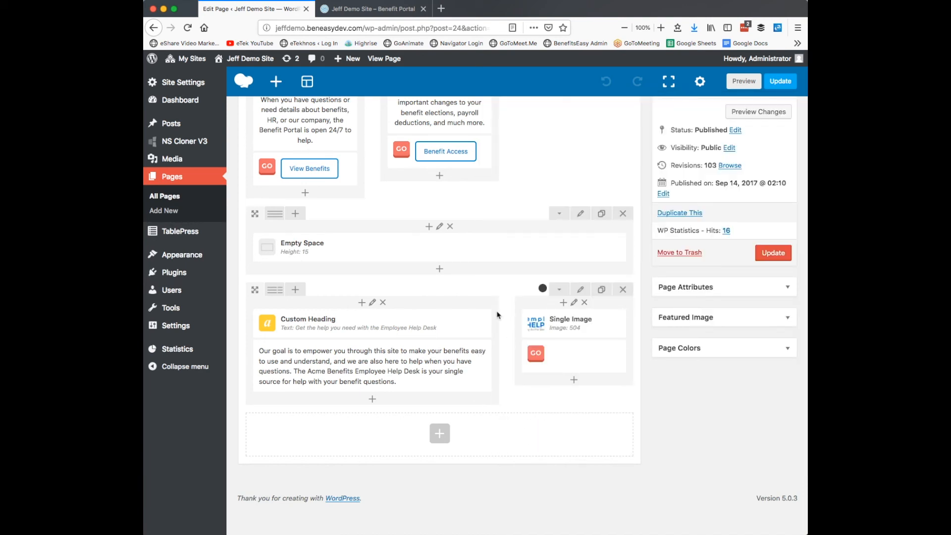
# Update the Homepage and return to the banner of the public homepage.
pyautogui.scroll(5, 485, 294)
pyautogui.scroll(3, 485, 294)
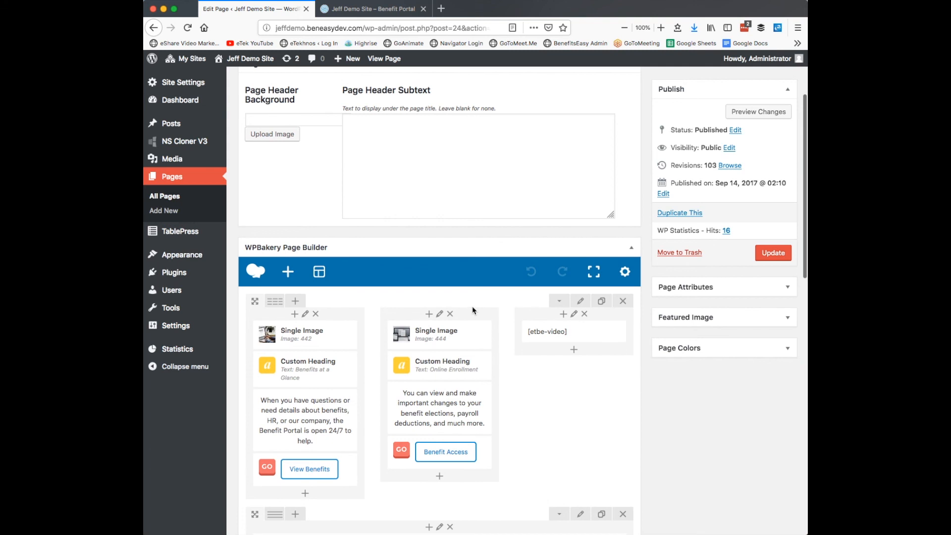
pyautogui.scroll(4, 474, 311)
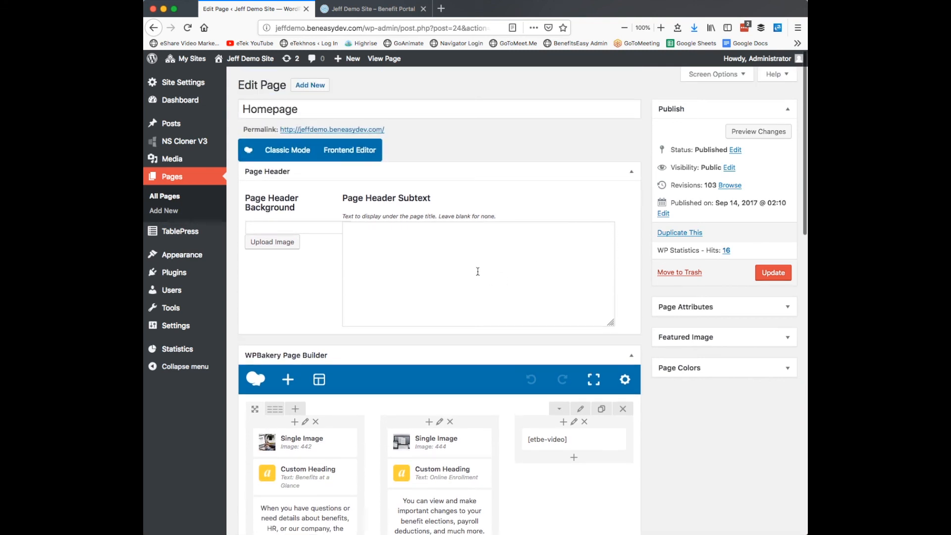
pyautogui.scroll(-4, 458, 292)
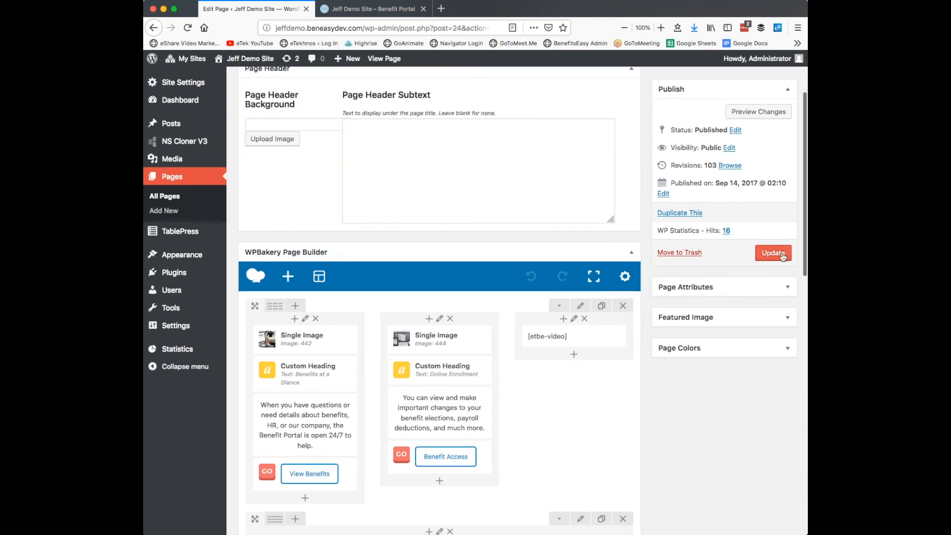
pyautogui.click(776, 254)
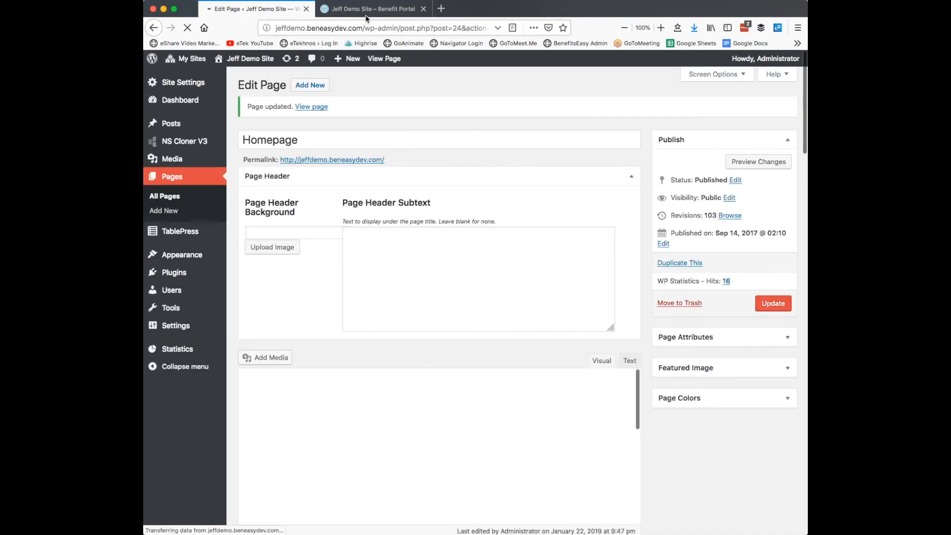
pyautogui.click(369, 9)
pyautogui.scroll(15, 354, 315)
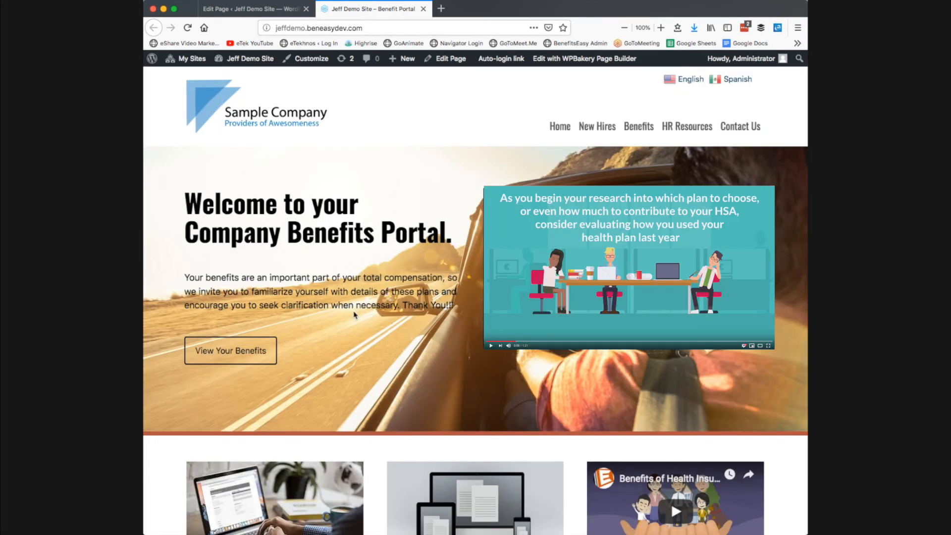